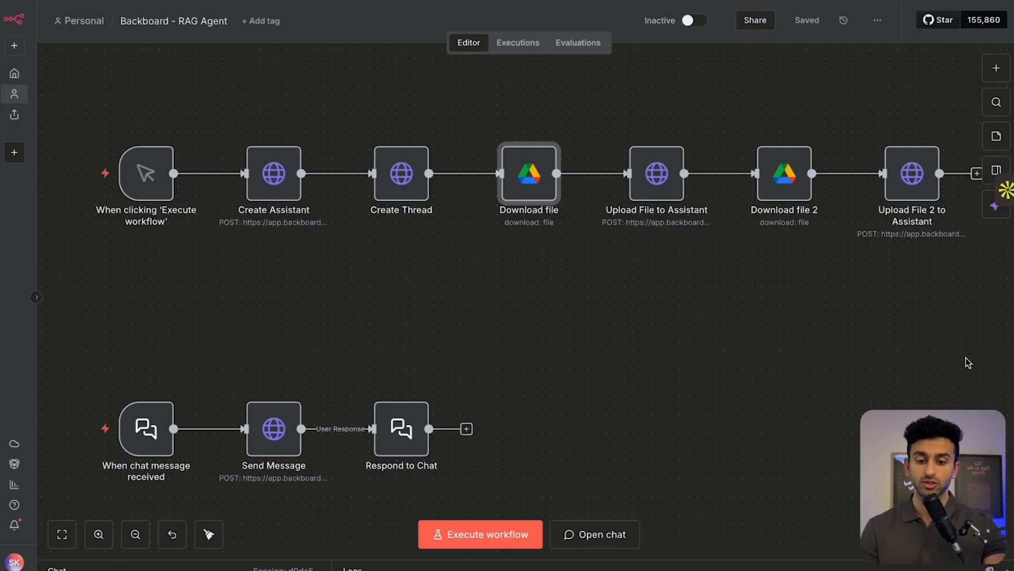
# Review the opening sections of the two Los Angeles commercial real estate documents, Absorption Trends and Market Report, in Google Docs
pyautogui.click(555, 342)
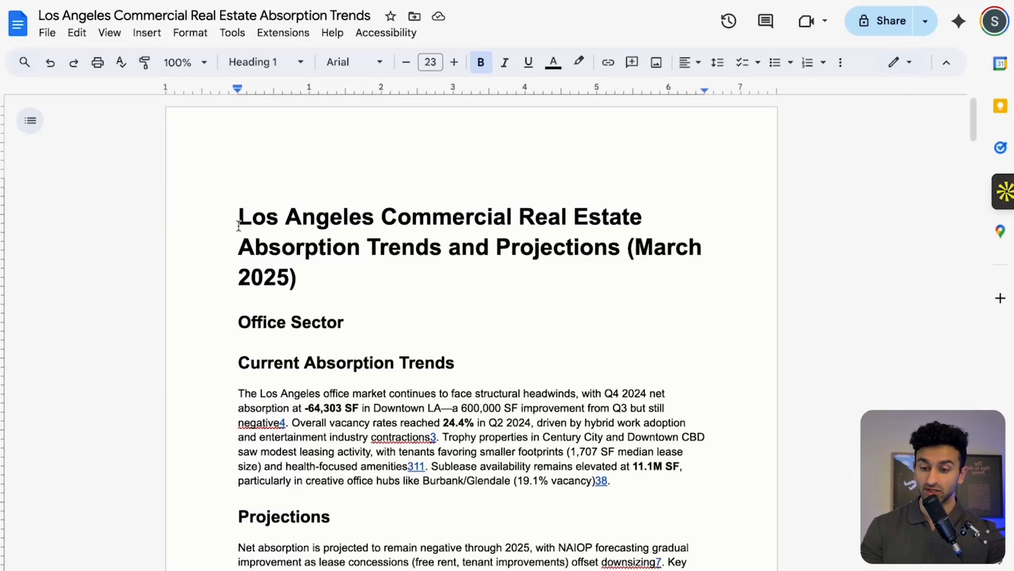
pyautogui.moveTo(231, 212); pyautogui.dragTo(468, 490)
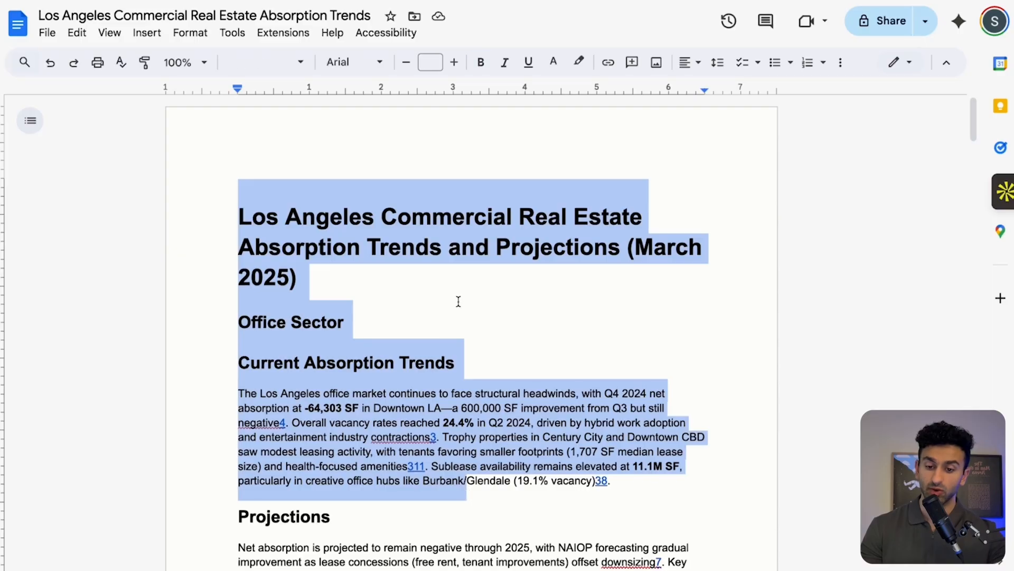
pyautogui.click(457, 301)
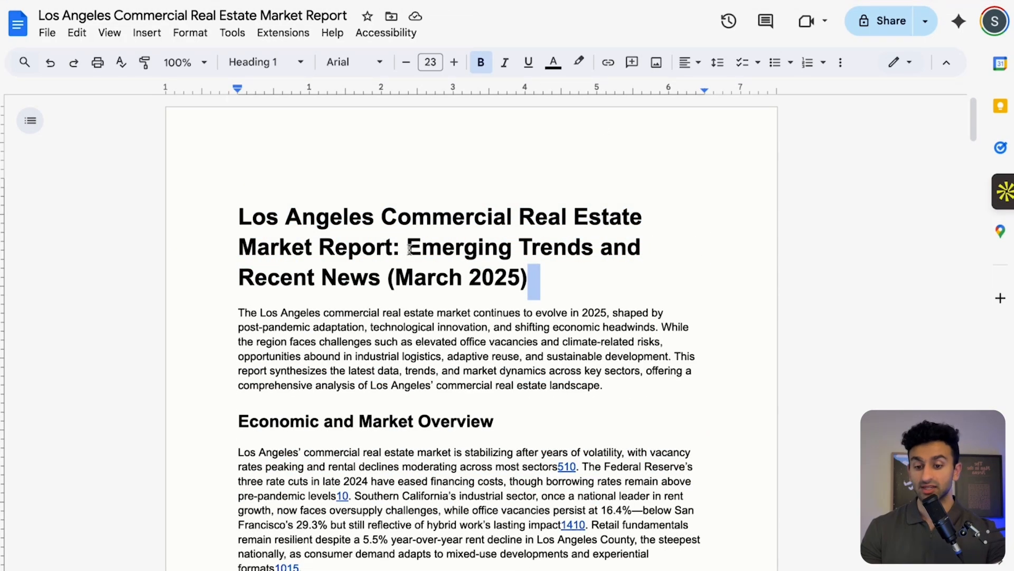
pyautogui.click(376, 222)
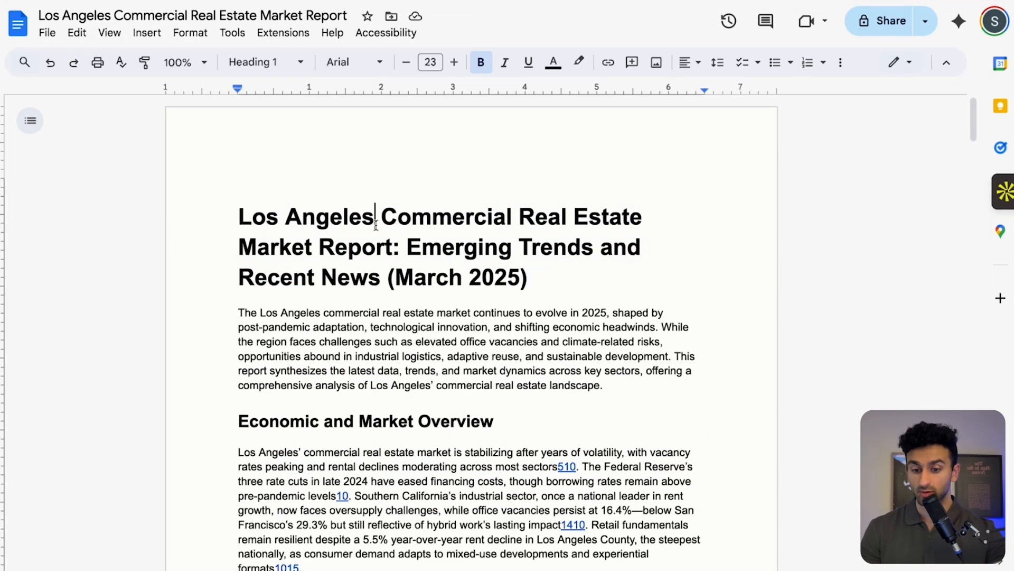
pyautogui.moveTo(382, 212); pyautogui.dragTo(548, 285)
pyautogui.click(426, 281)
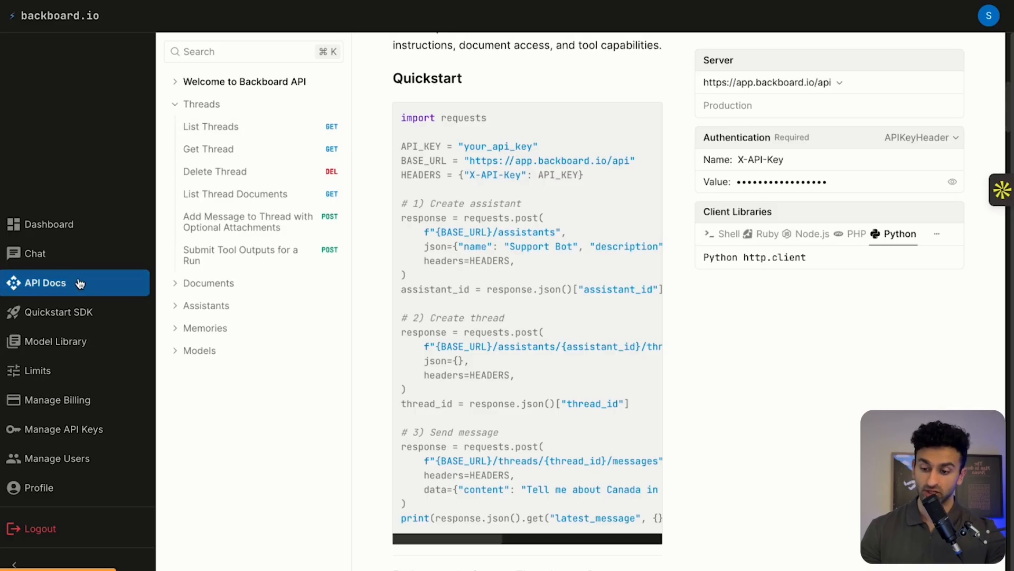
# In Backboard, view the API key management page and open the Quickstart section of the API docs
pyautogui.click(58, 429)
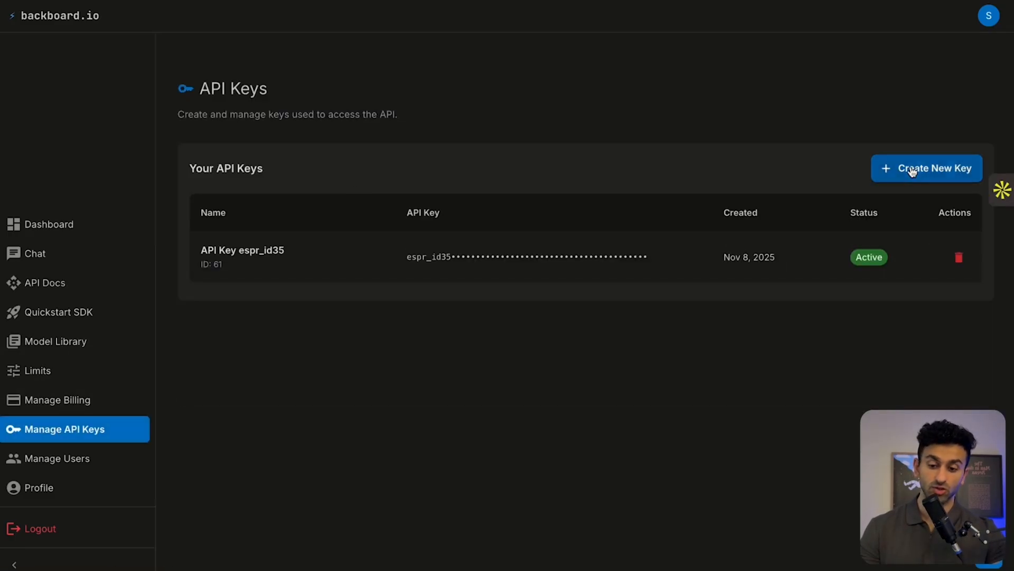
pyautogui.click(63, 283)
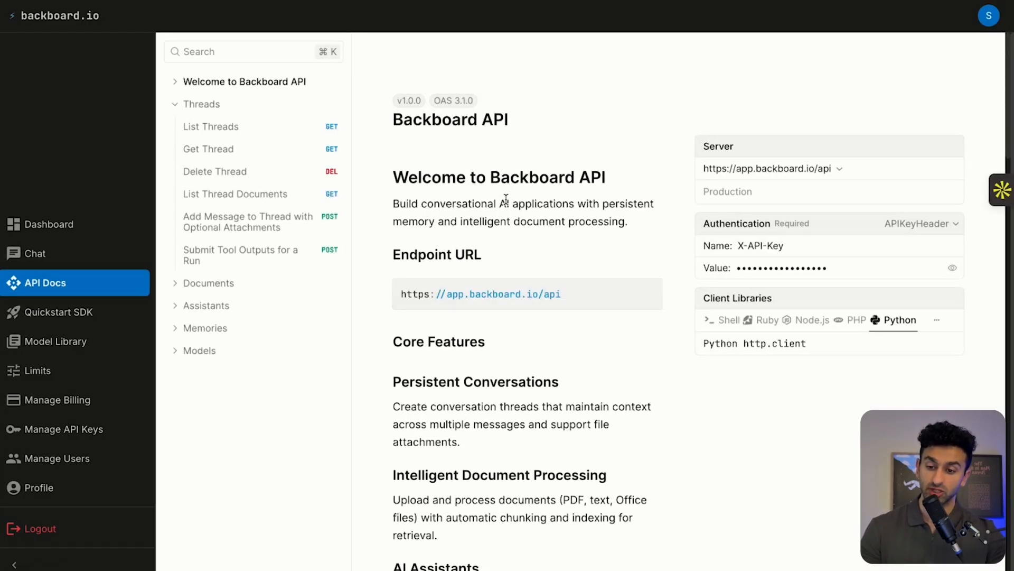
pyautogui.click(176, 82)
pyautogui.click(206, 115)
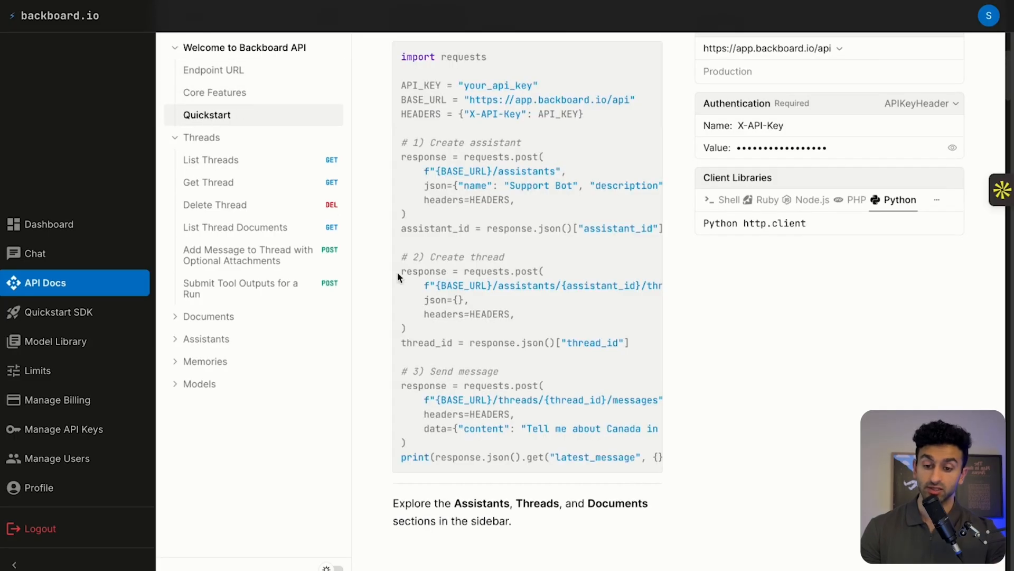
# Examine the Create assistant and Create thread requests in the Quickstart code
pyautogui.scroll(3, 398, 276)
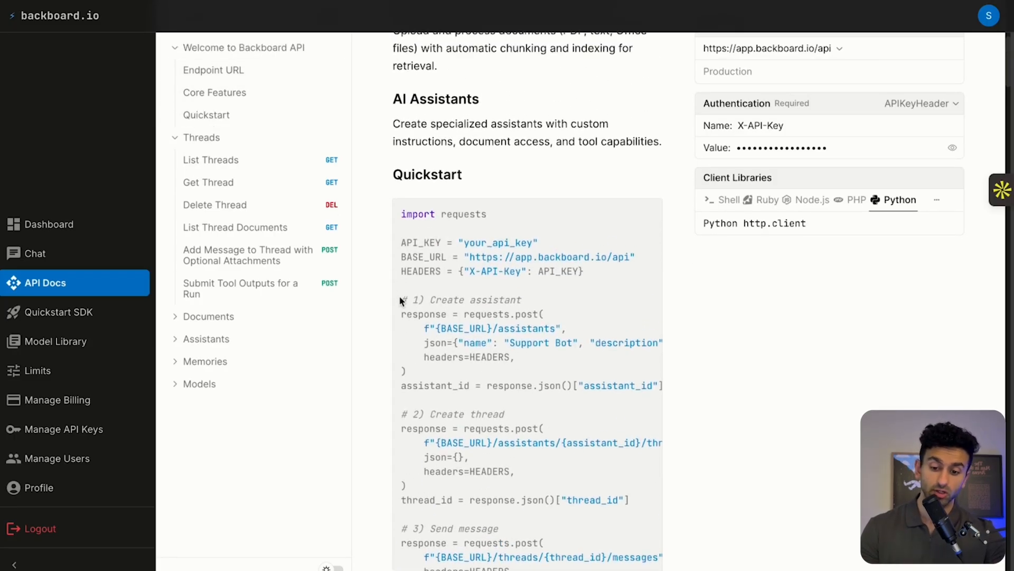
pyautogui.moveTo(399, 301); pyautogui.dragTo(566, 457)
pyautogui.click(566, 458)
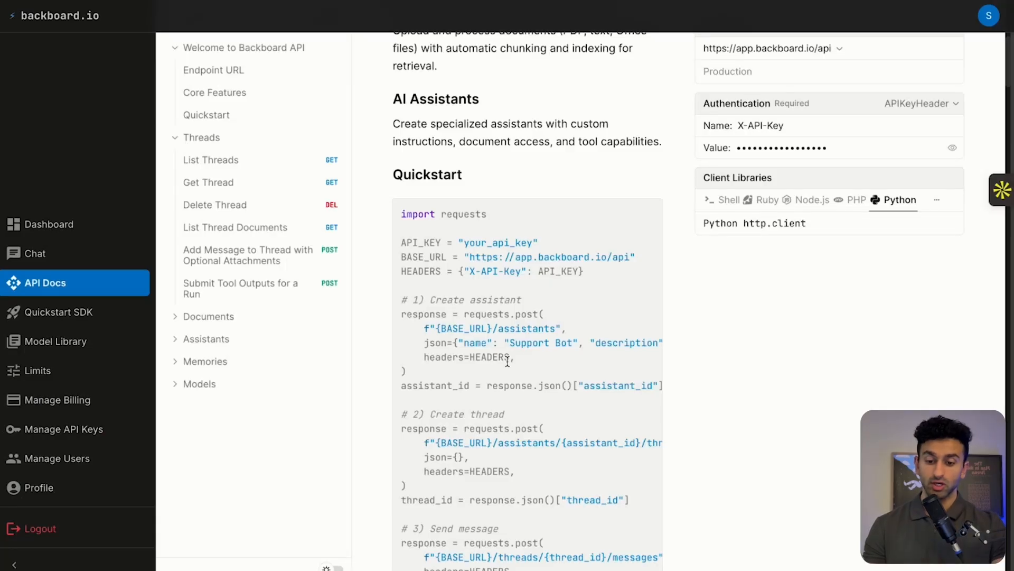
pyautogui.moveTo(525, 360); pyautogui.dragTo(395, 305)
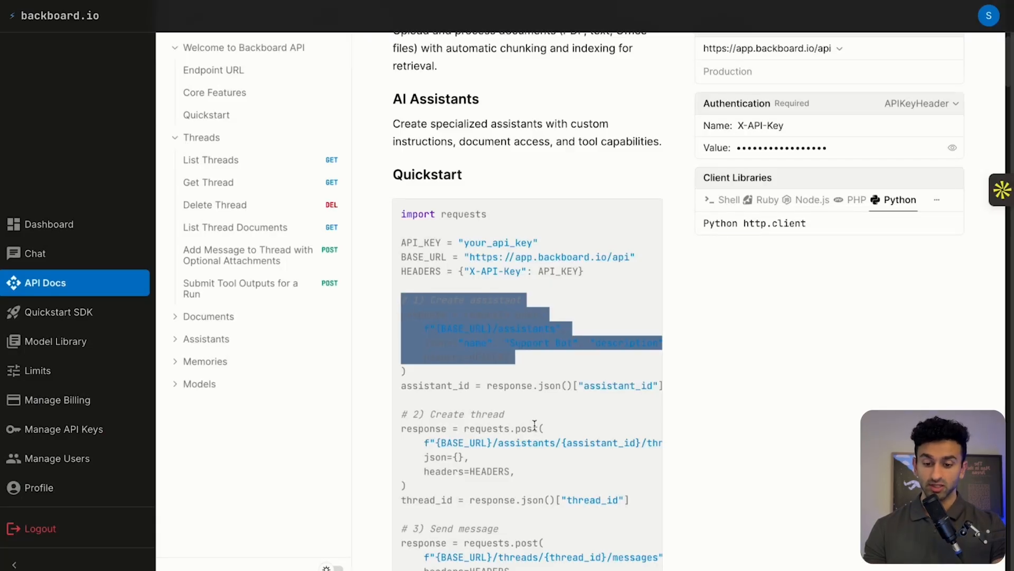
pyautogui.moveTo(537, 474); pyautogui.dragTo(437, 443)
pyautogui.click(517, 407)
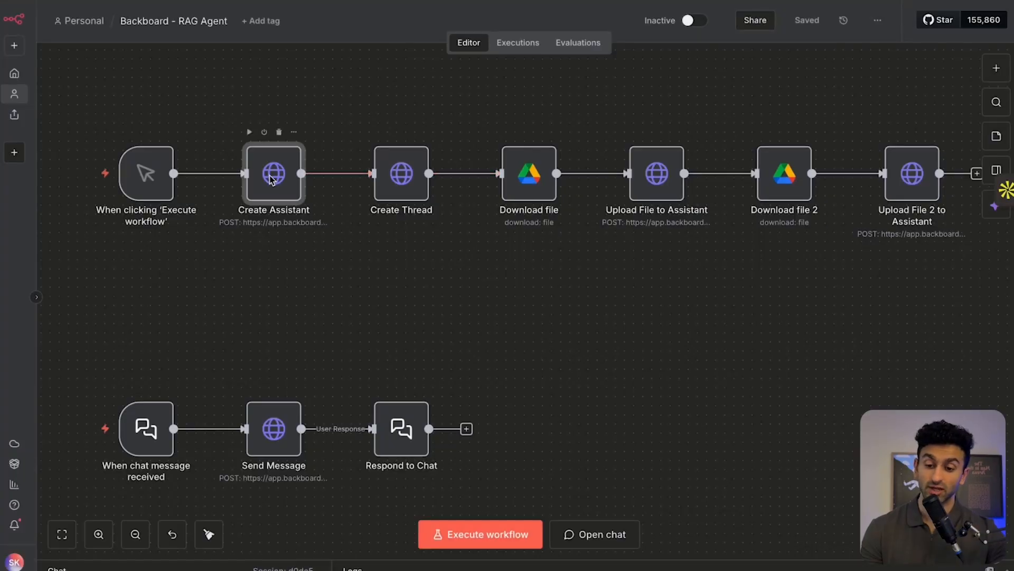
# Open the Create Assistant node in n8n and compare its URL with the base URL and assistants endpoint in the Backboard Quickstart
pyautogui.doubleClick(271, 174)
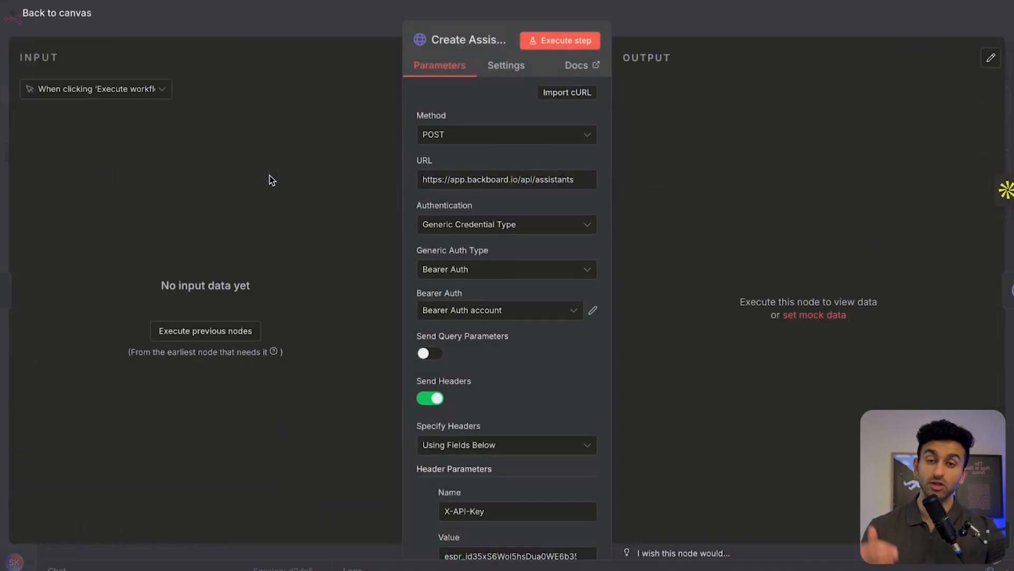
pyautogui.tripleClick(424, 179)
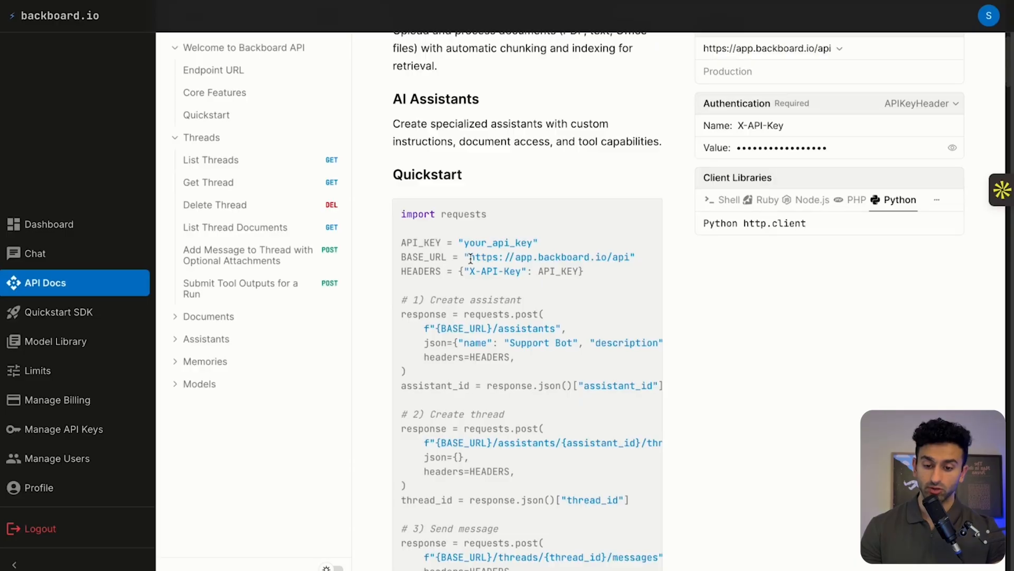
pyautogui.moveTo(470, 259); pyautogui.dragTo(627, 258)
pyautogui.click(635, 268)
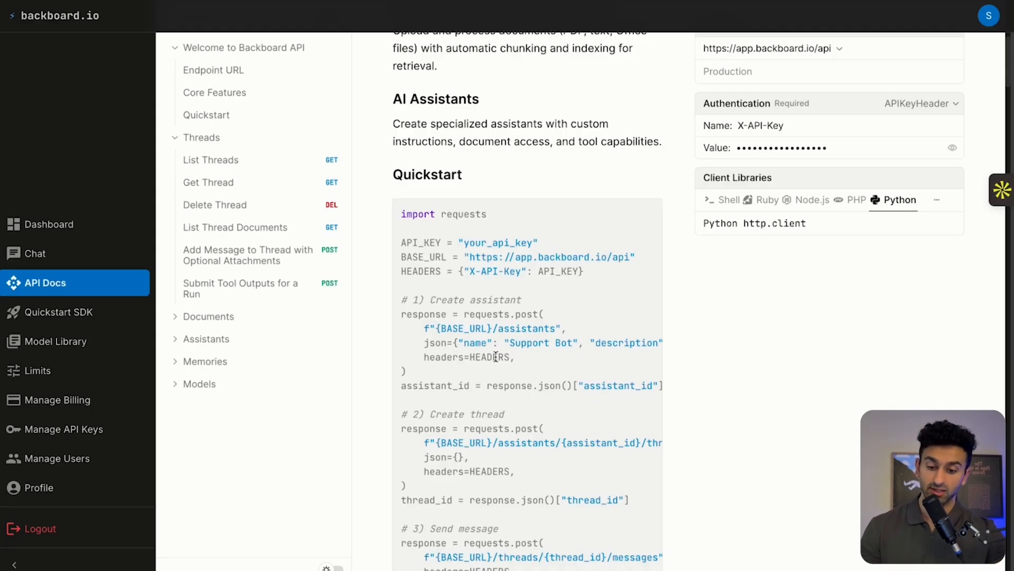
pyautogui.scroll(-1, 496, 357)
pyautogui.hscroll(3, 566, 296)
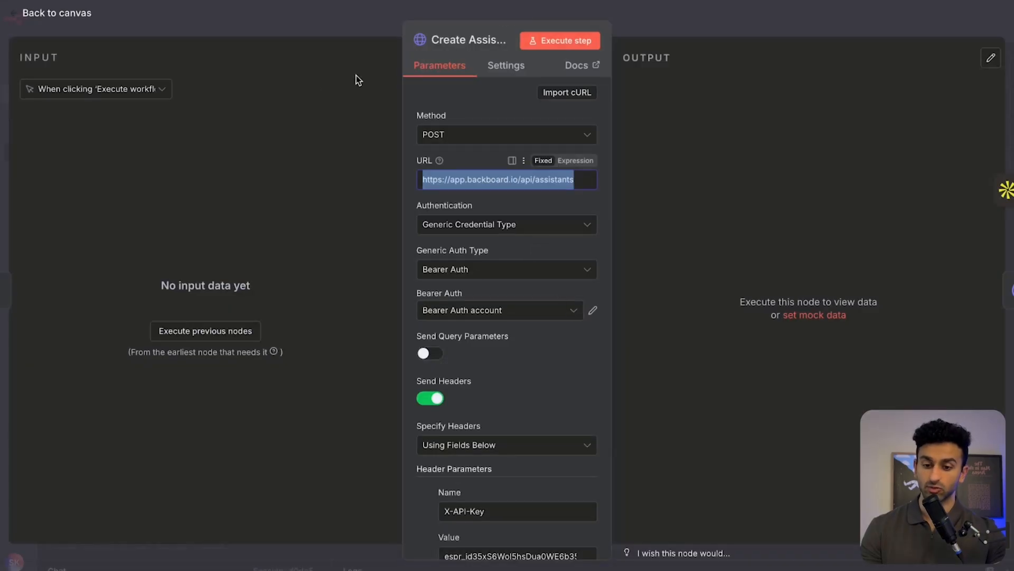
# Back in n8n, examine the Create Assistant node's header and its name and description body parameters, and return to the canvas
pyautogui.scroll(-10, 520, 388)
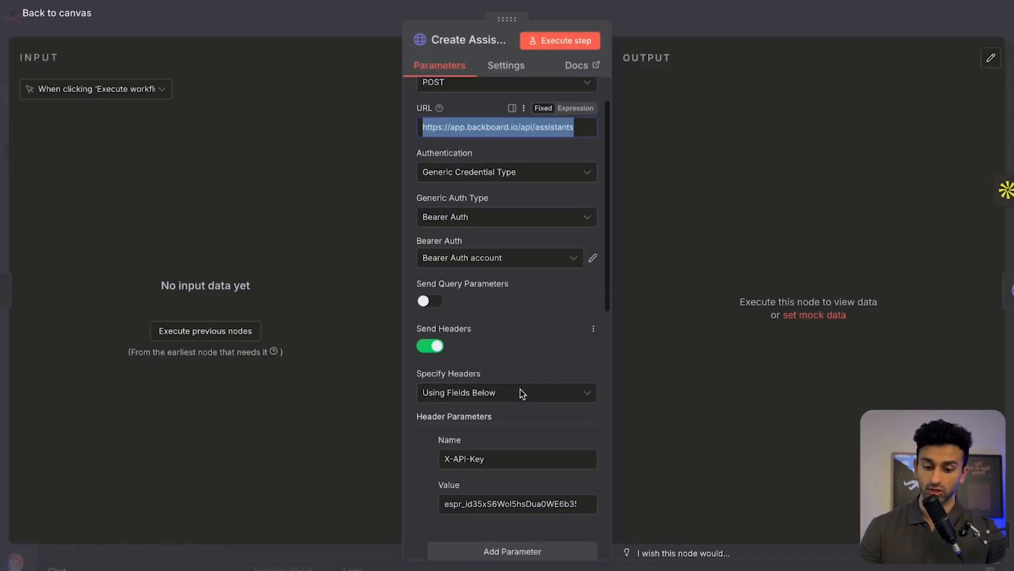
pyautogui.scroll(-1, 520, 389)
pyautogui.moveTo(444, 302); pyautogui.dragTo(591, 302)
pyautogui.moveTo(443, 420); pyautogui.dragTo(593, 427)
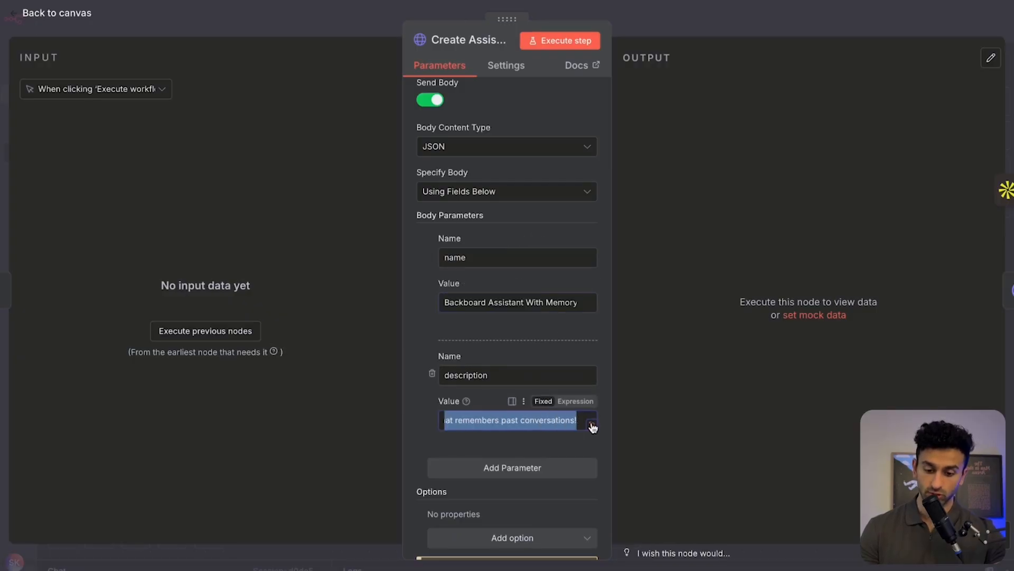
pyautogui.click(490, 394)
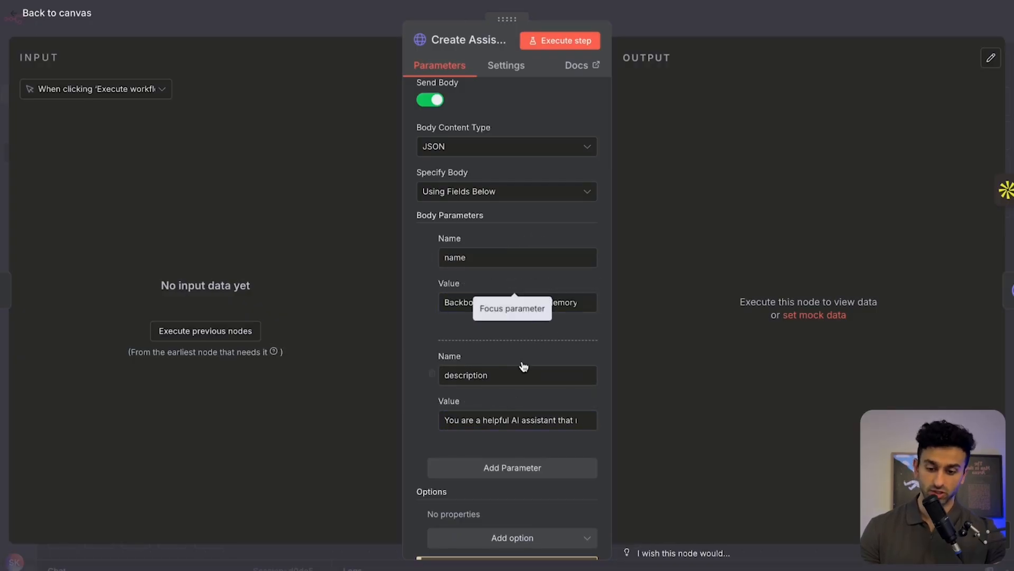
pyautogui.scroll(-1, 488, 343)
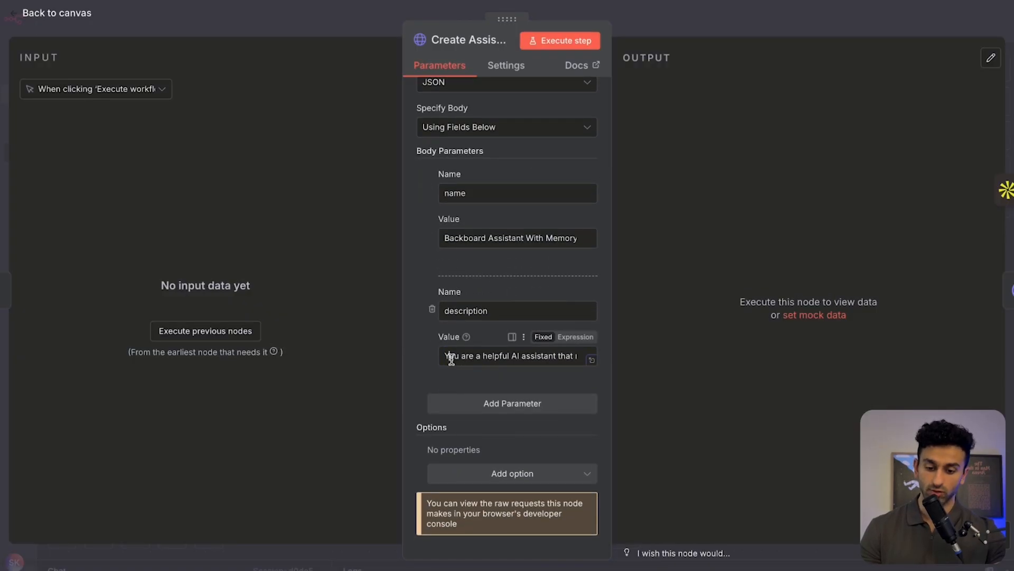
pyautogui.moveTo(447, 357); pyautogui.dragTo(588, 363)
pyautogui.click(310, 18)
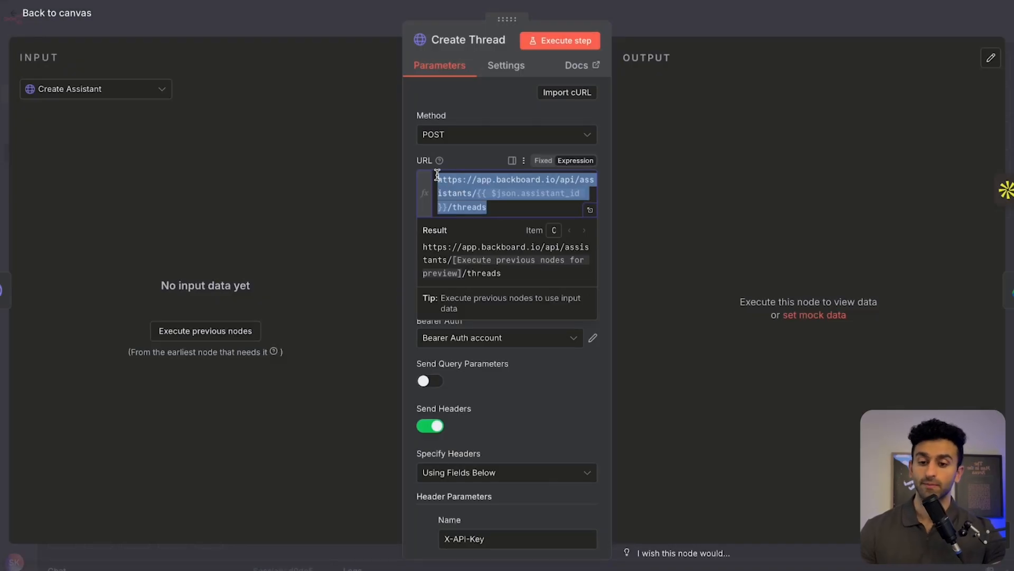
# Execute the Create Assistant node on its own and inspect the assistant name and description in its output
pyautogui.click(297, 32)
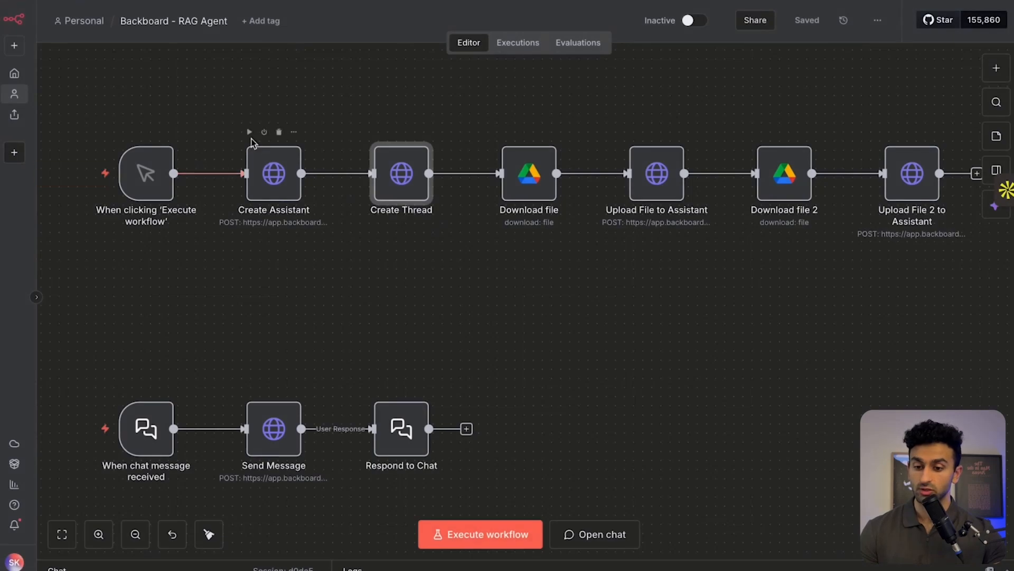
pyautogui.click(250, 133)
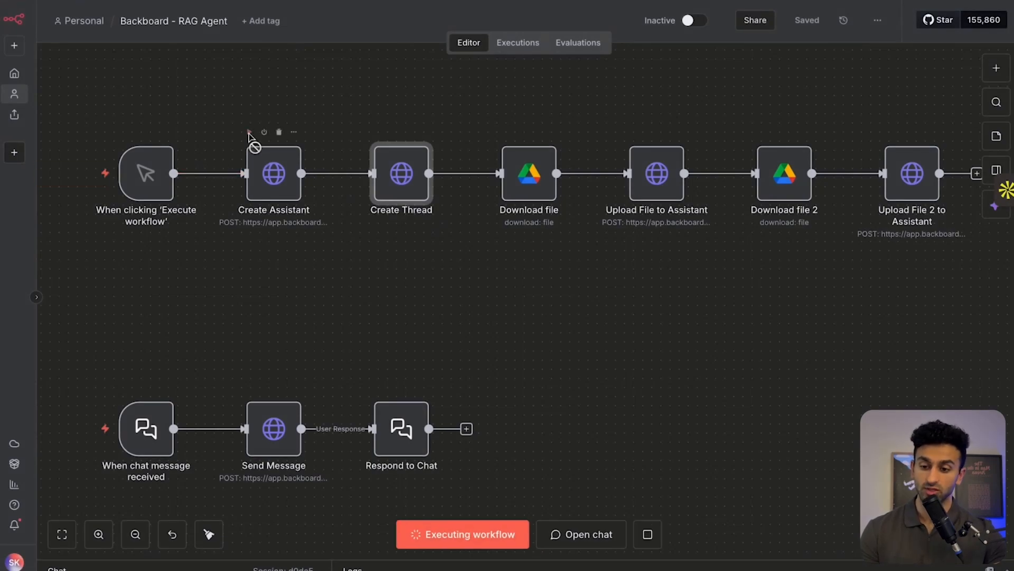
pyautogui.doubleClick(274, 172)
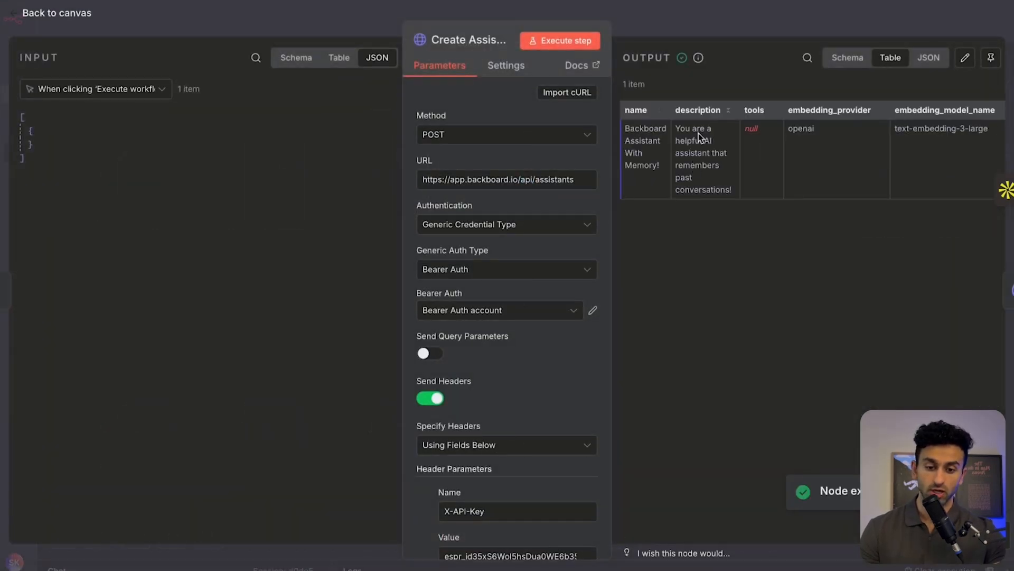
pyautogui.moveTo(625, 128); pyautogui.dragTo(759, 188)
pyautogui.click(667, 173)
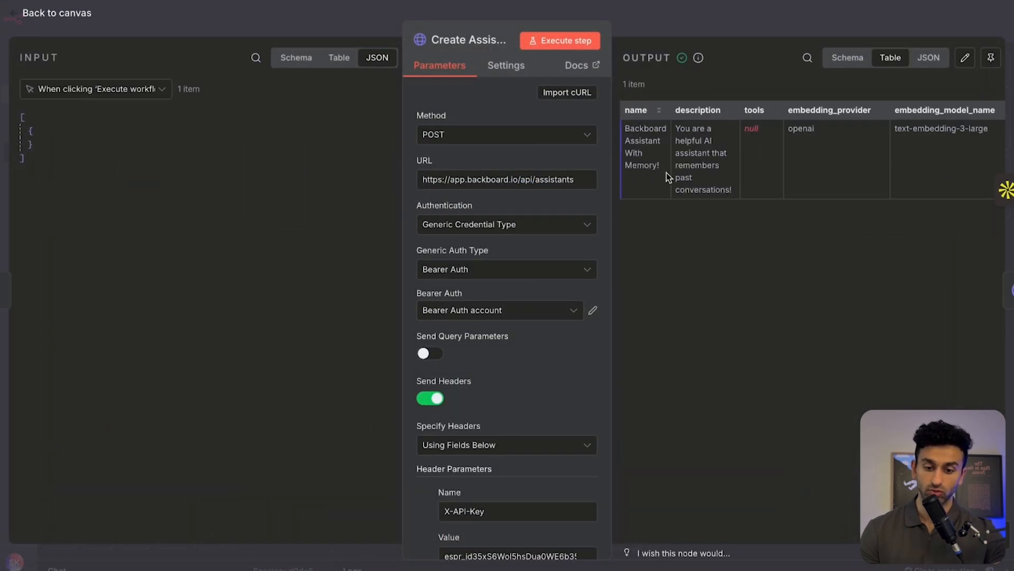
pyautogui.click(295, 20)
# Open the Create Thread node and examine its URL expression with the assistant ID, its header and its body settings
pyautogui.doubleClick(402, 173)
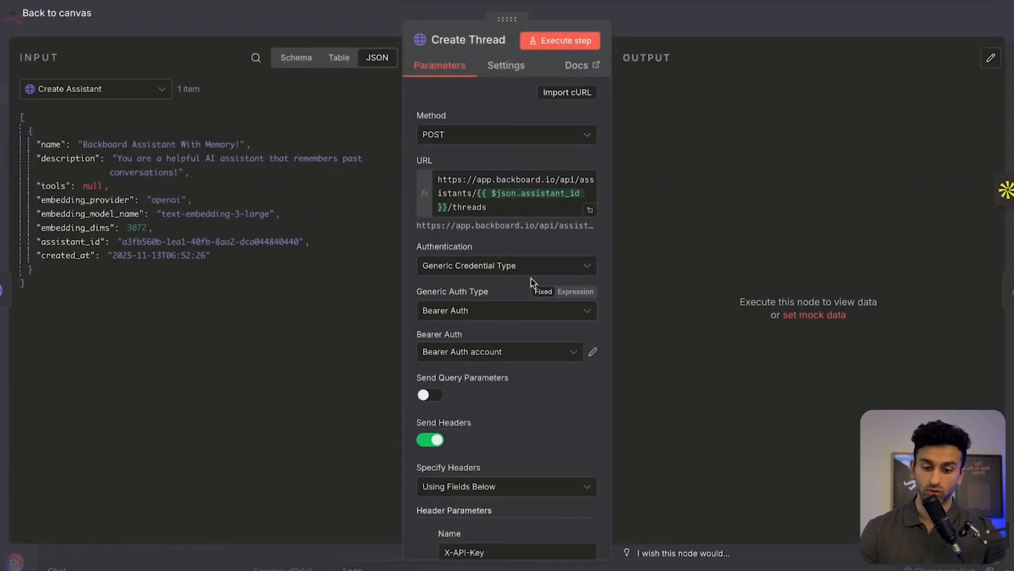
pyautogui.click(493, 207)
pyautogui.moveTo(493, 207); pyautogui.dragTo(434, 174)
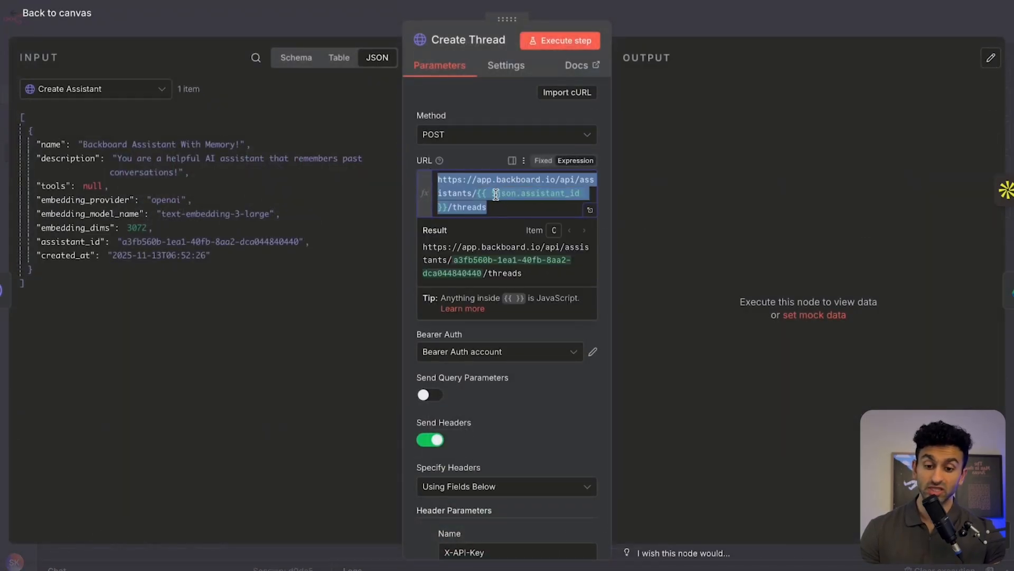
pyautogui.click(418, 314)
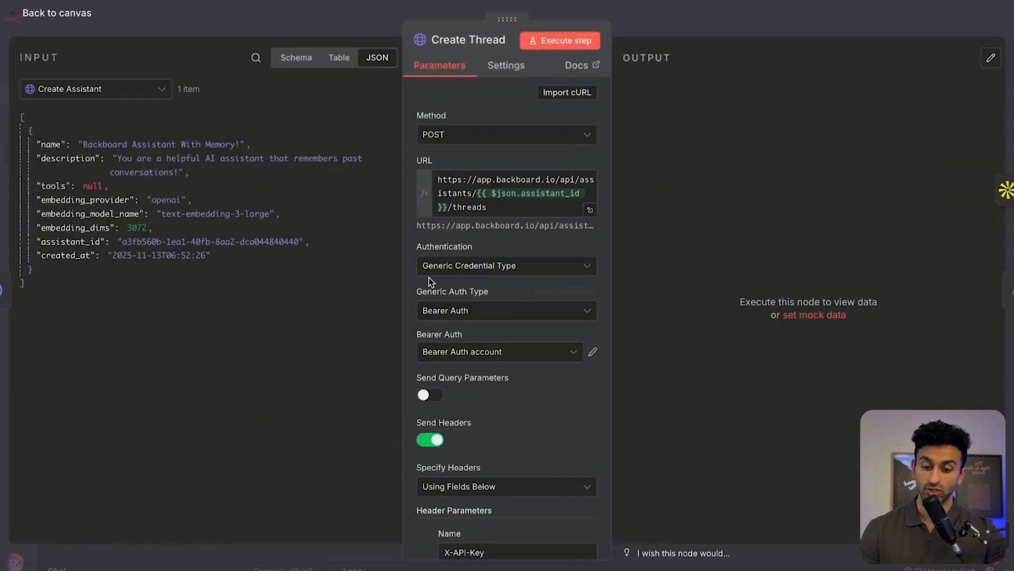
pyautogui.scroll(-3, 423, 315)
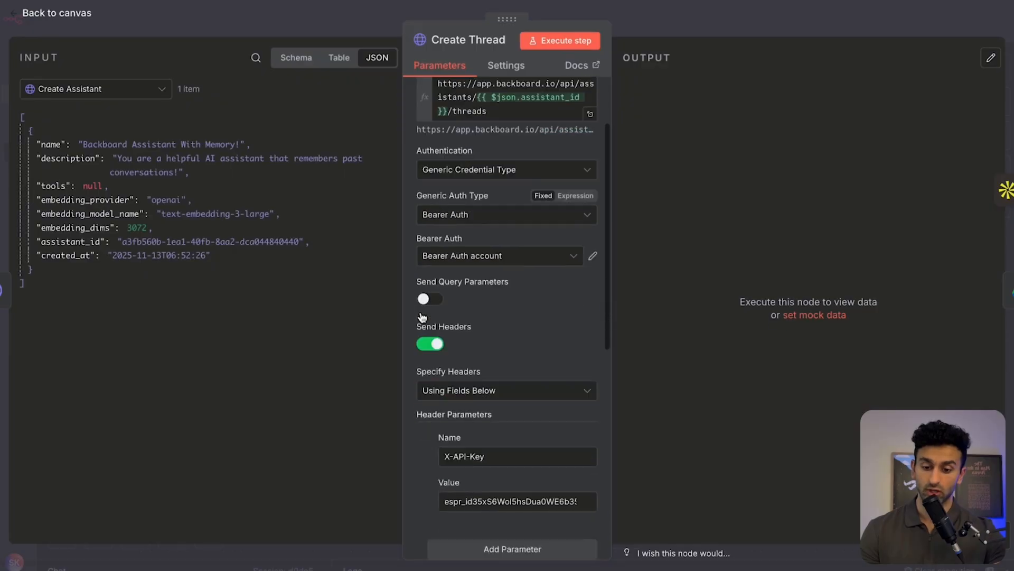
pyautogui.scroll(-8, 421, 313)
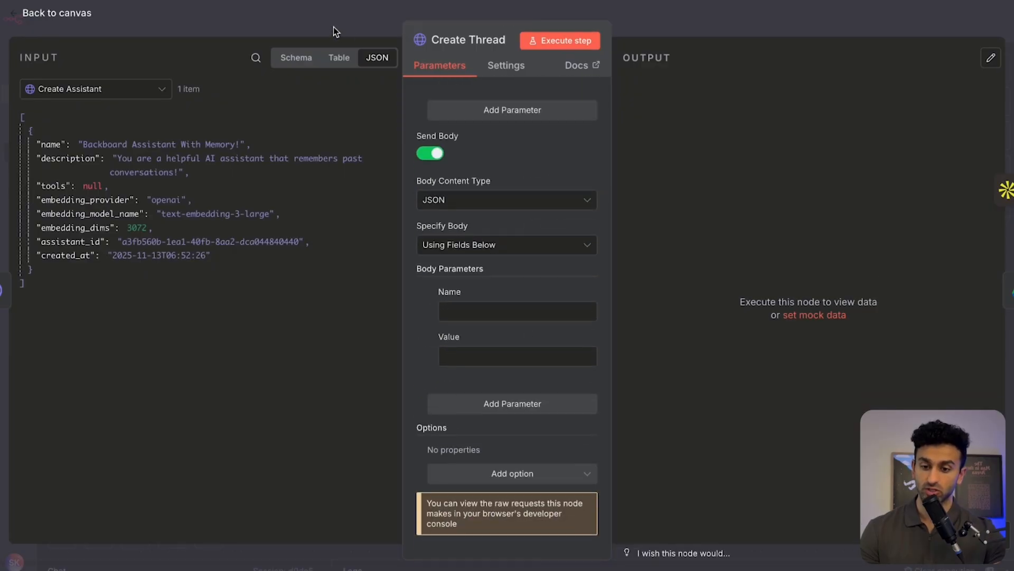
# Execute the Create Thread step, check the thread ID in its output and return to the canvas
pyautogui.click(559, 42)
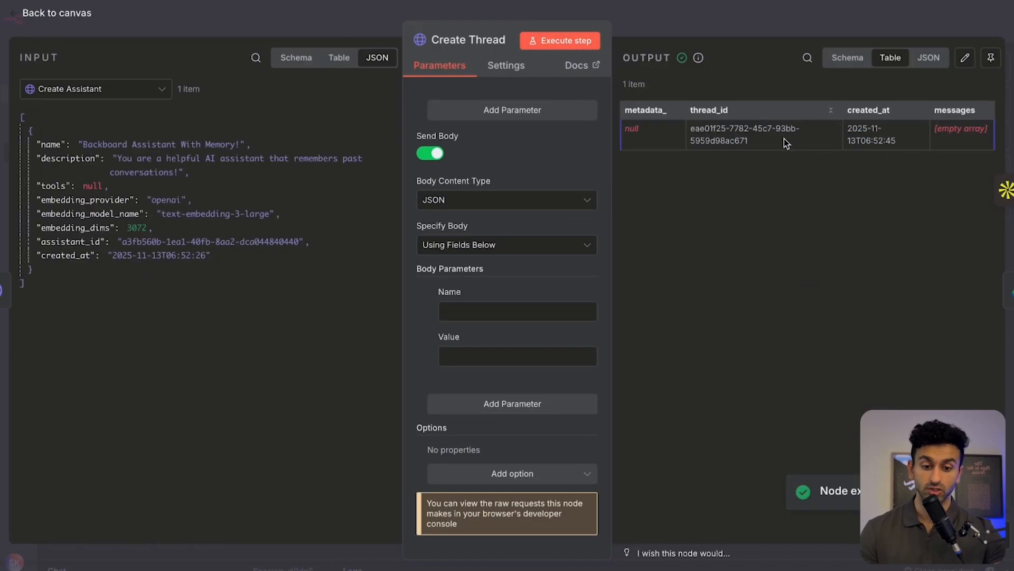
pyautogui.moveTo(748, 141); pyautogui.dragTo(683, 132)
pyautogui.click(732, 167)
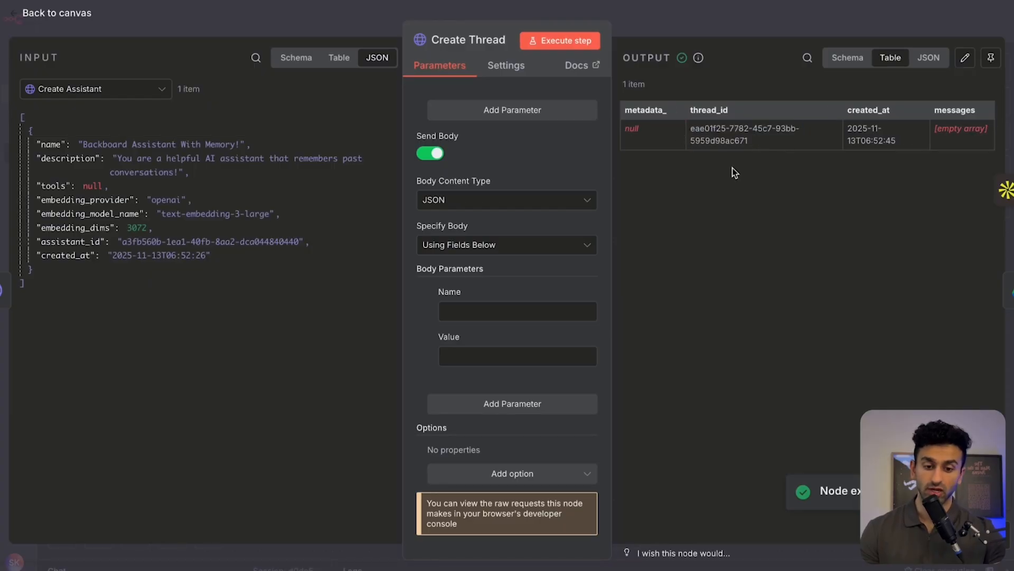
pyautogui.click(667, 24)
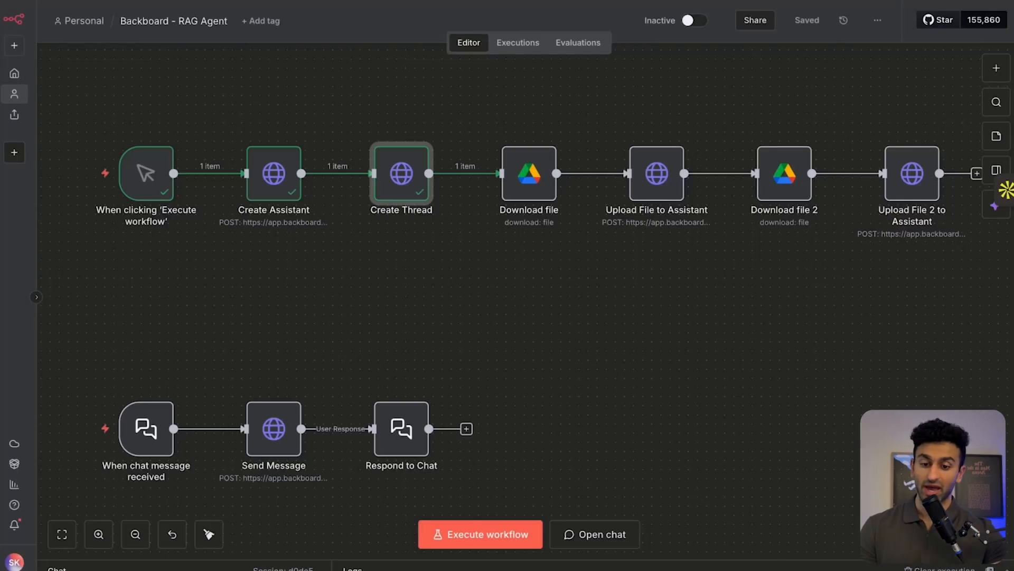
# Open the first Download file node and review its Google Drive document URL and file conversion settings
pyautogui.doubleClick(529, 174)
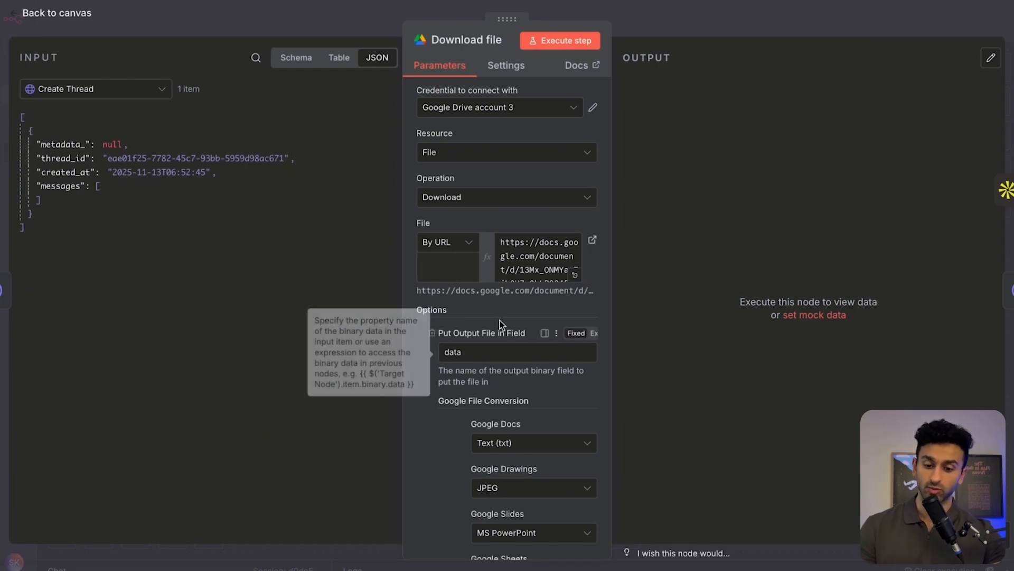
pyautogui.scroll(-2, 537, 256)
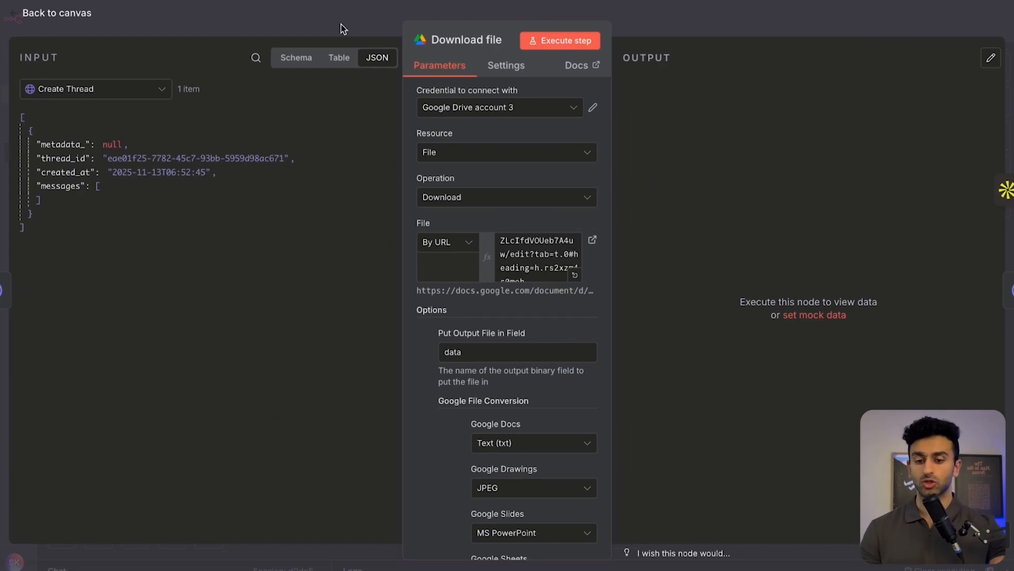
# Start a new Google Drive credential, open its setup documentation and dismiss the cookie notice
pyautogui.click(546, 113)
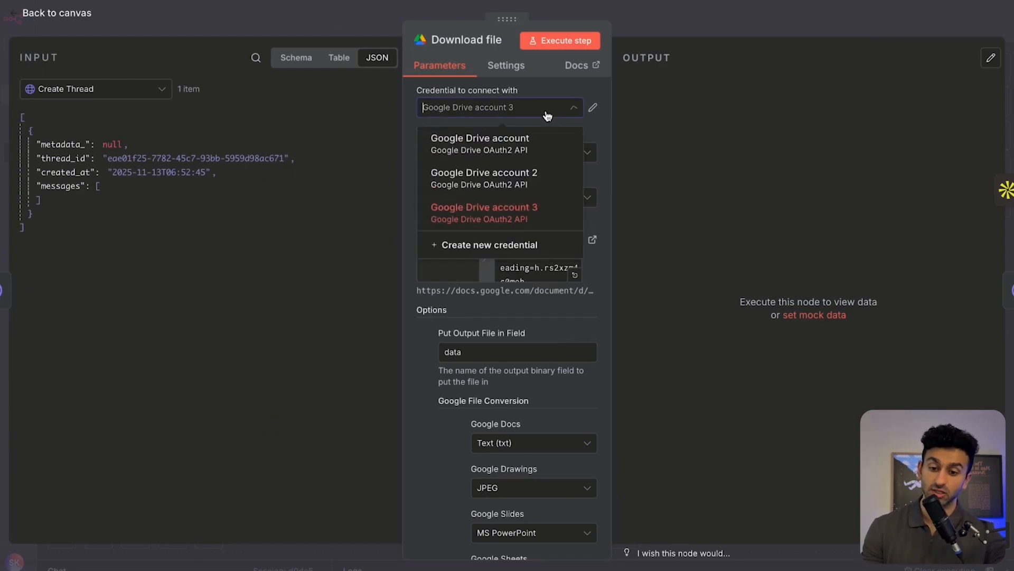
pyautogui.click(456, 248)
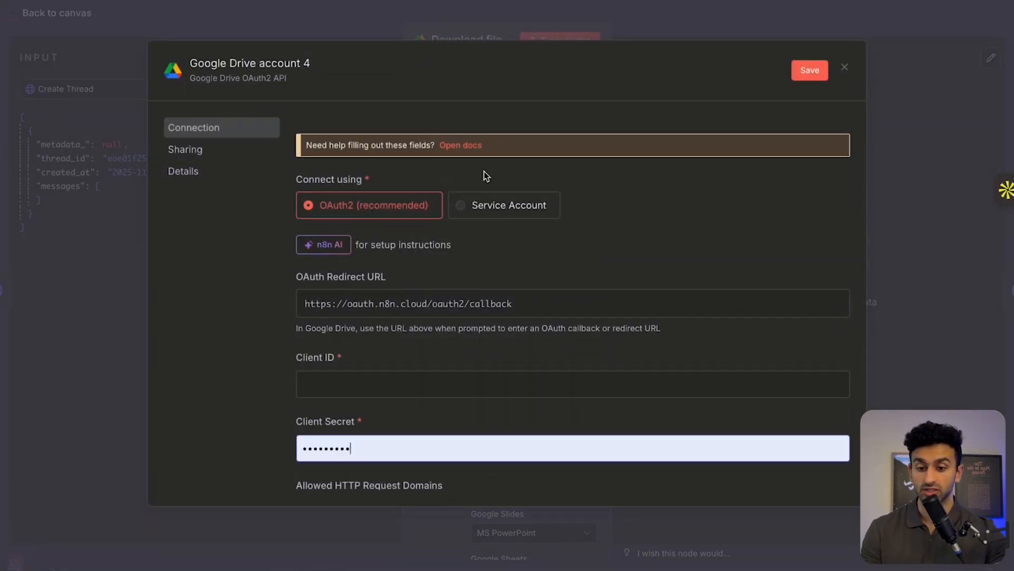
pyautogui.click(453, 151)
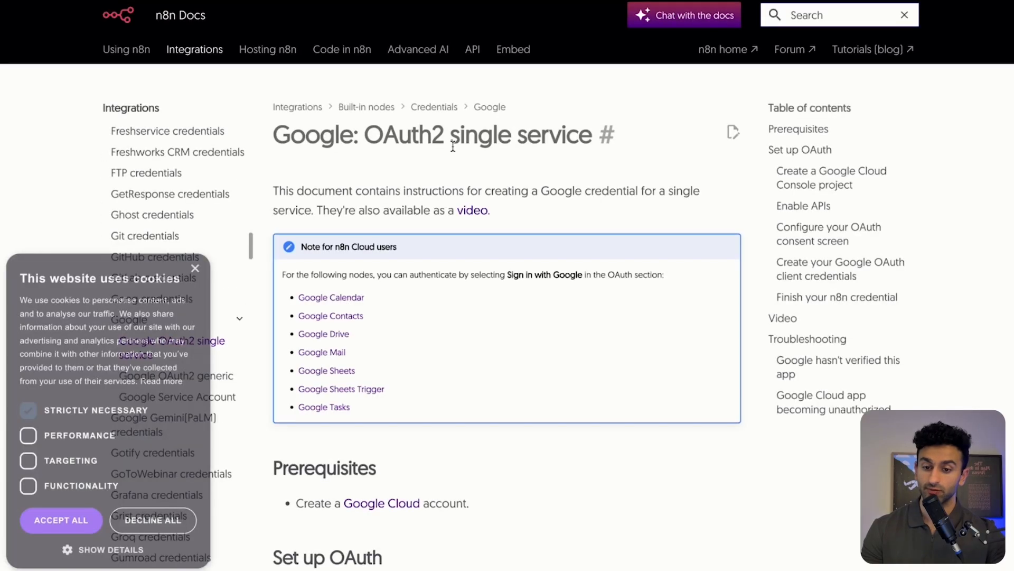
pyautogui.scroll(-1, 483, 302)
pyautogui.click(194, 270)
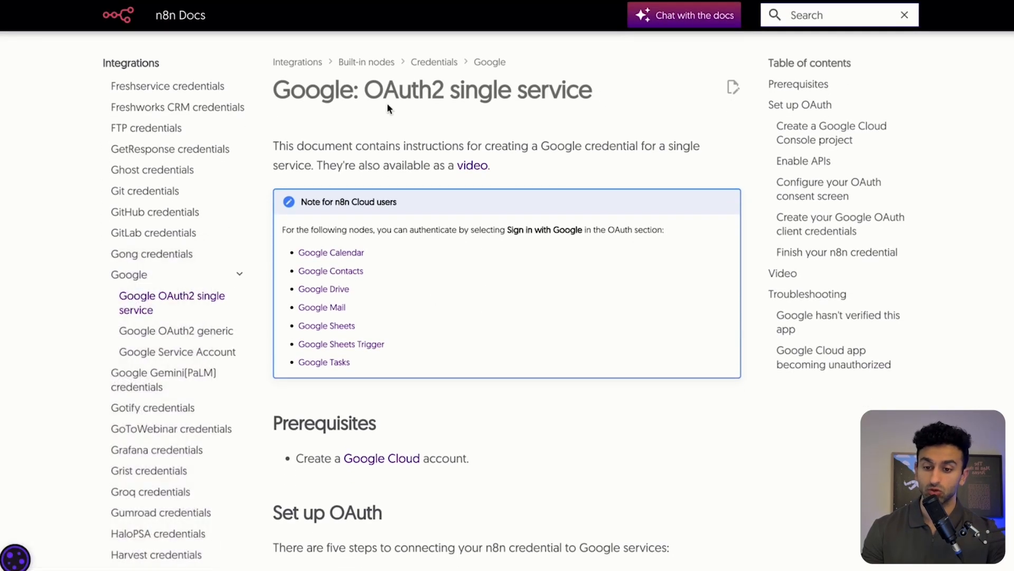
# Examine the Google OAuth2 single service guide, from the five OAuth setup steps through project creation and enabling APIs
pyautogui.moveTo(274, 91); pyautogui.dragTo(593, 96)
pyautogui.click(485, 151)
pyautogui.scroll(-8, 505, 272)
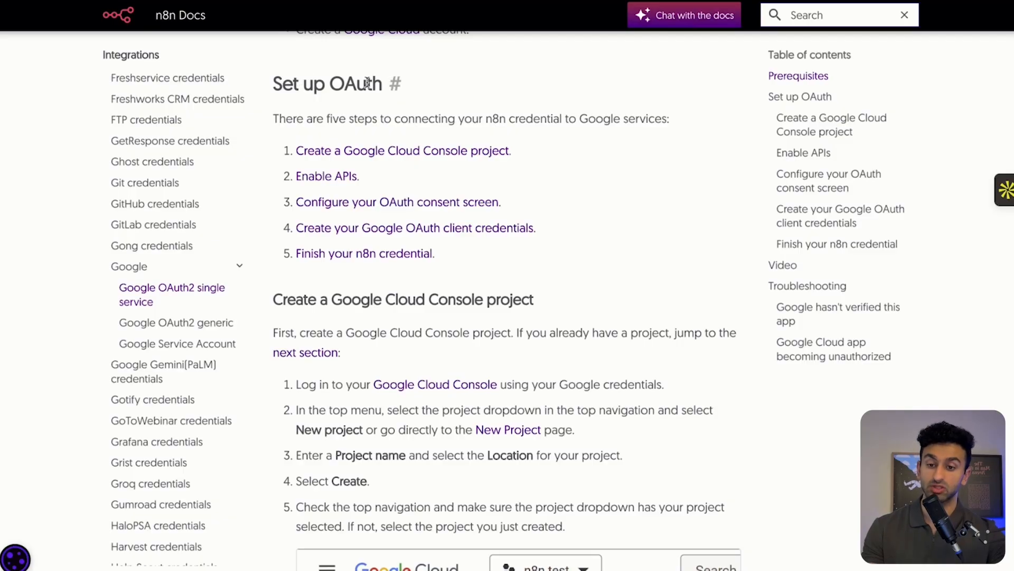
pyautogui.rightClick(369, 155)
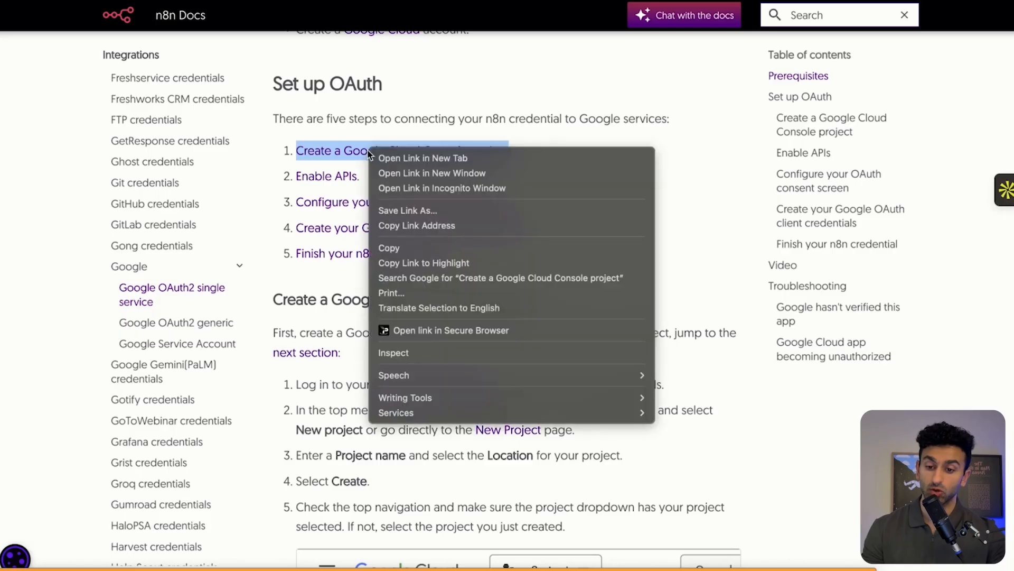
pyautogui.press('Escape')
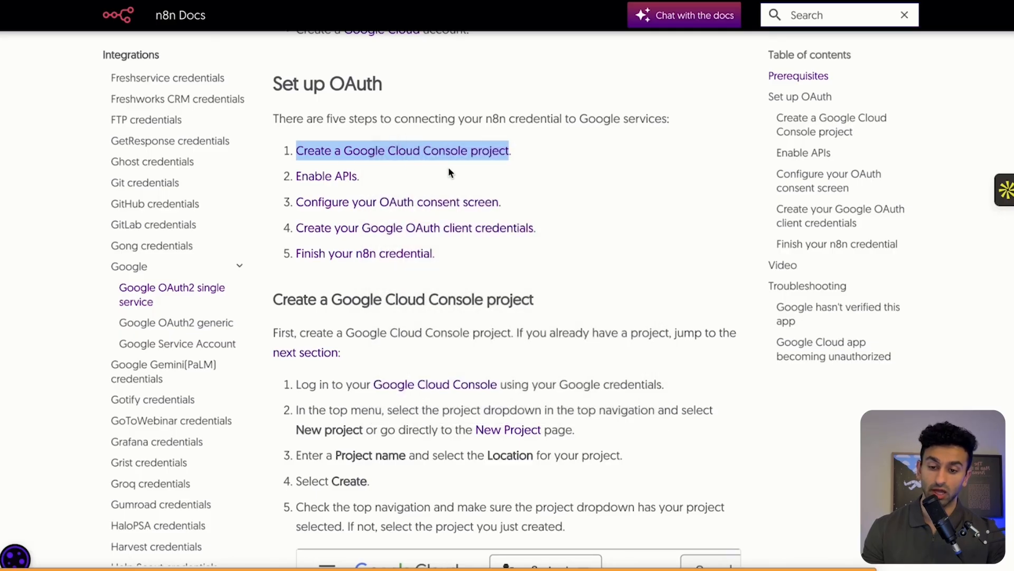
pyautogui.click(289, 211)
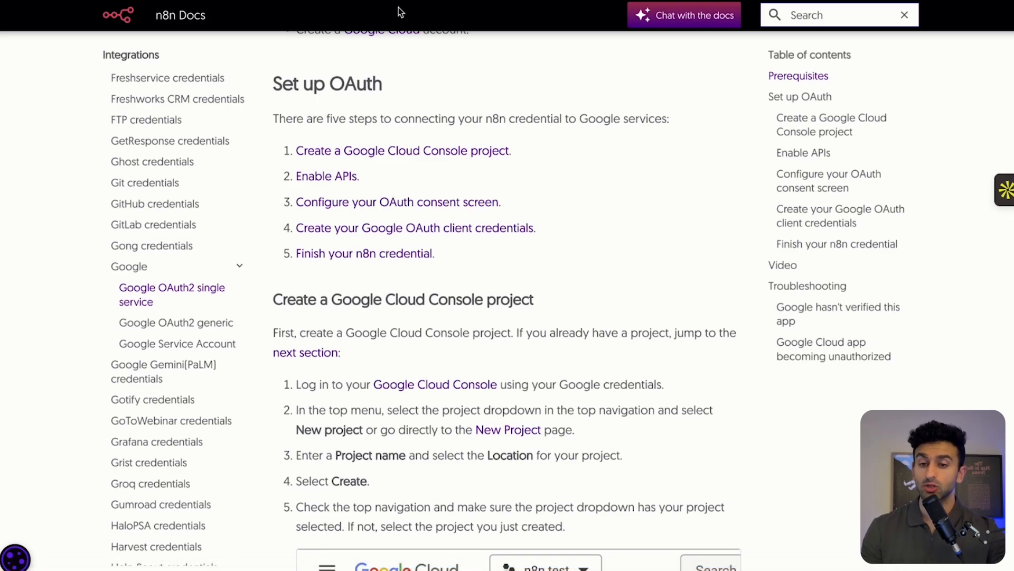
pyautogui.scroll(2, 550, 370)
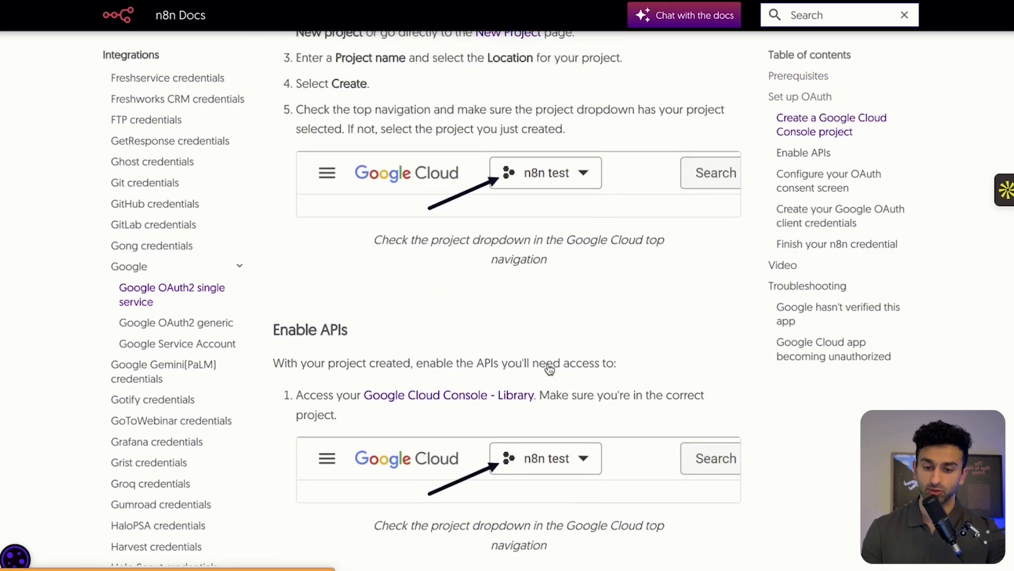
pyautogui.scroll(-15, 449, 361)
pyautogui.scroll(-1, 450, 361)
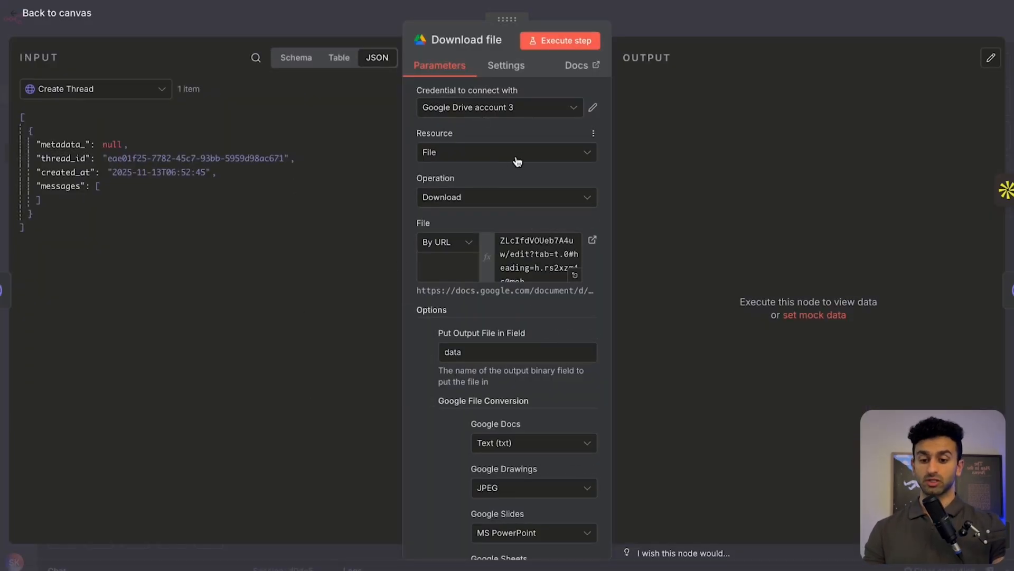
# Review the available file operations in the Download file node and choose Download
pyautogui.click(506, 200)
pyautogui.scroll(-3, 497, 352)
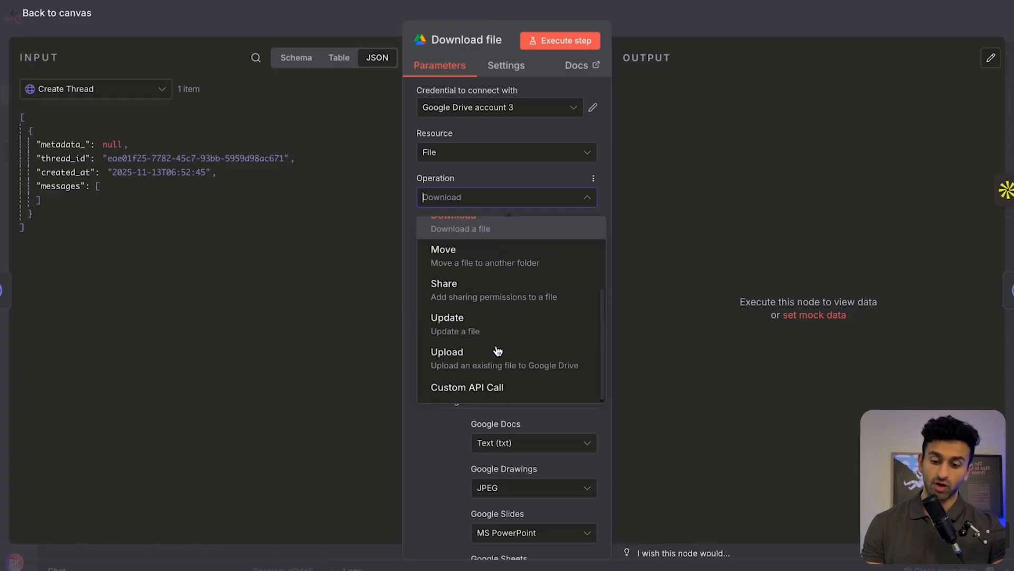
pyautogui.scroll(2, 498, 349)
pyautogui.scroll(1, 498, 350)
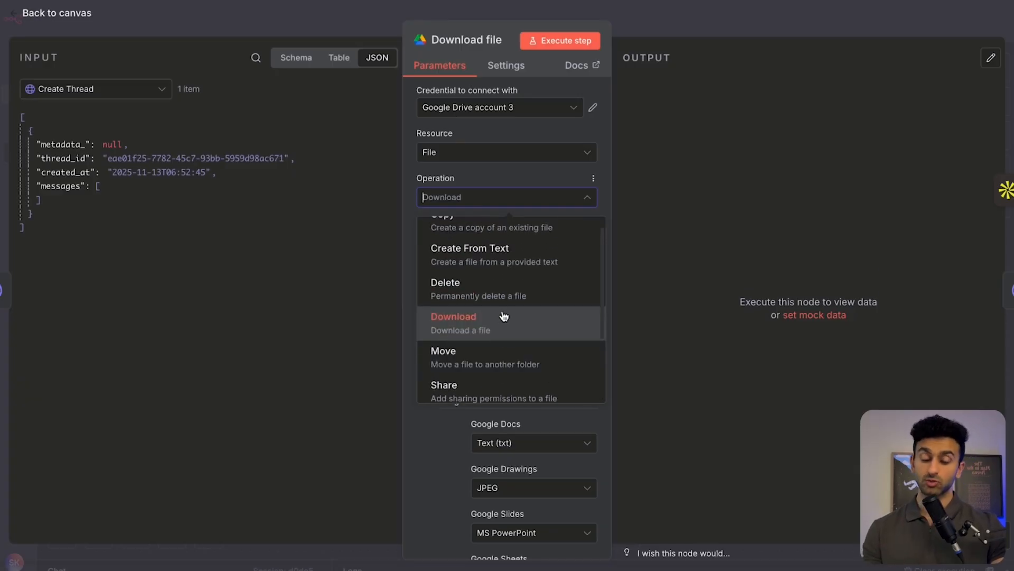
pyautogui.click(504, 316)
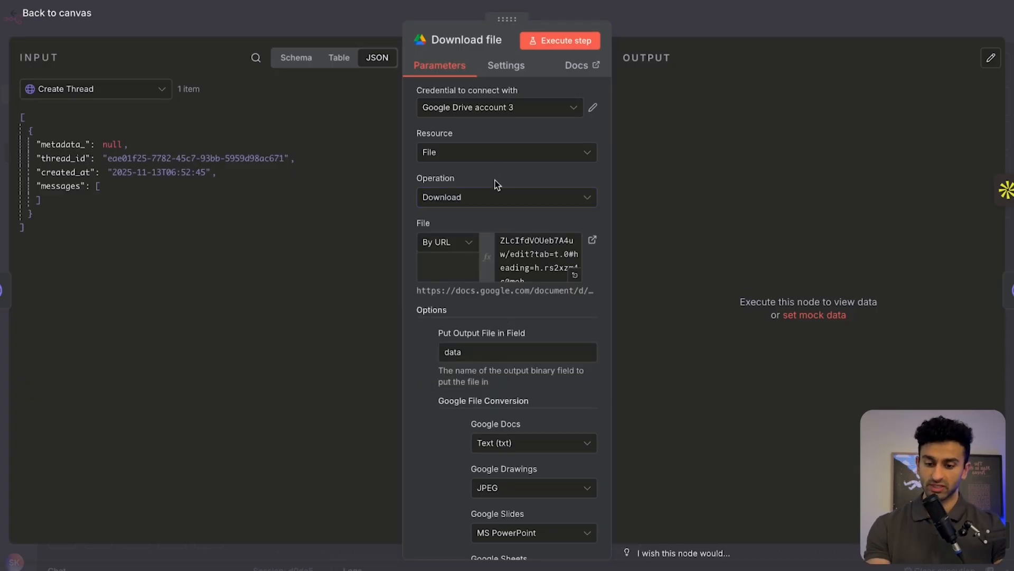
# Replace the file URL with the "Los Angeles Commercial Real Estate Absorption Trends" Google Doc's link, execute the step and return to the canvas
pyautogui.moveTo(529, 277); pyautogui.dragTo(593, 341)
pyautogui.click(528, 262)
pyautogui.scroll(2, 529, 263)
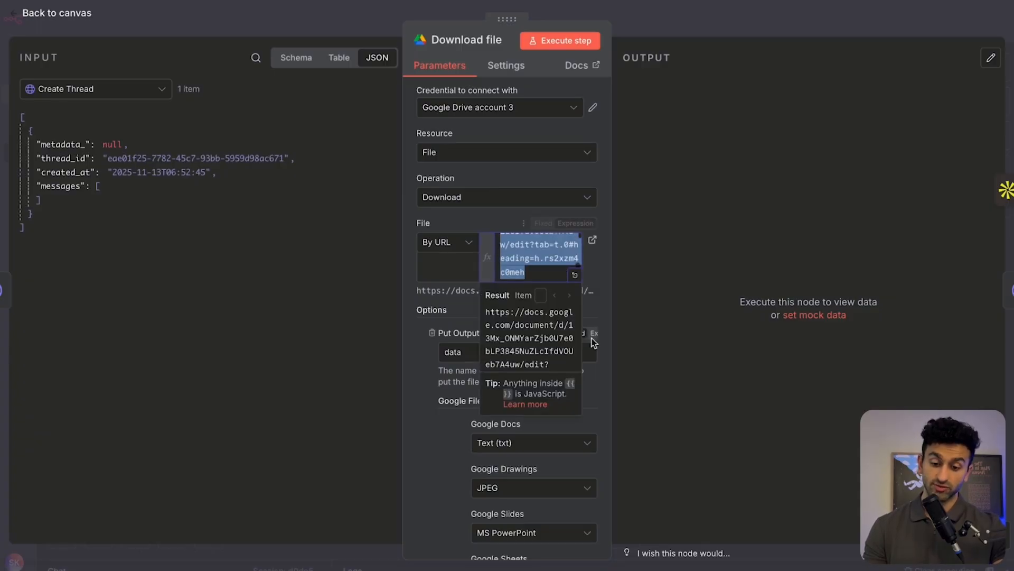
pyautogui.click(533, 271)
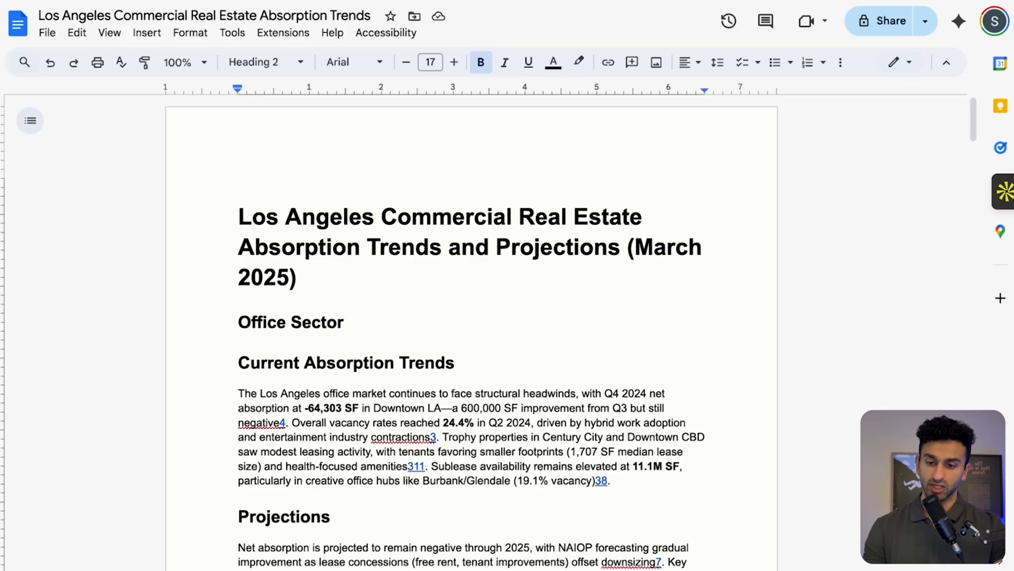
pyautogui.hotkey('ctrl', 'l')
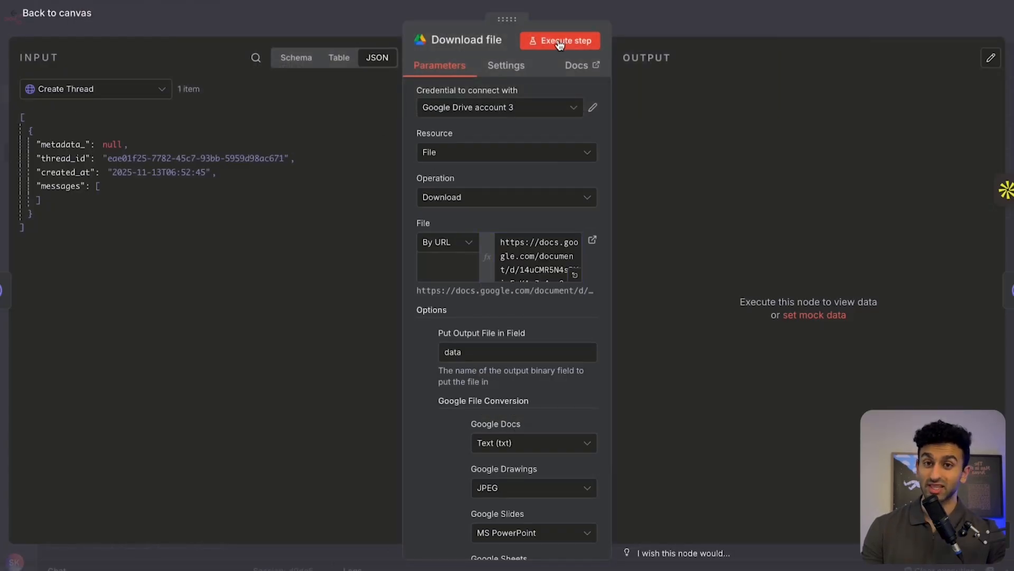
pyautogui.click(560, 43)
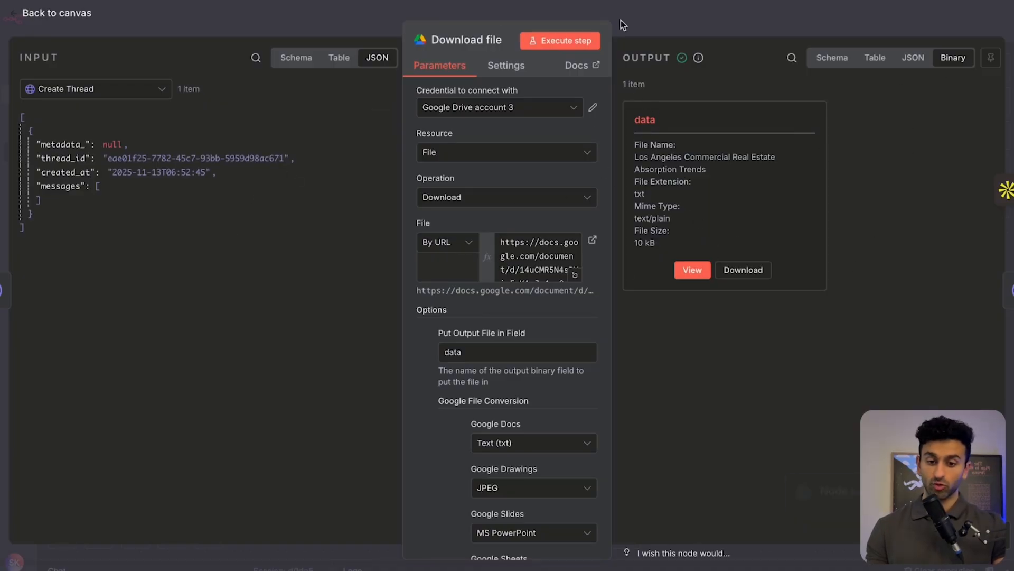
pyautogui.click(644, 22)
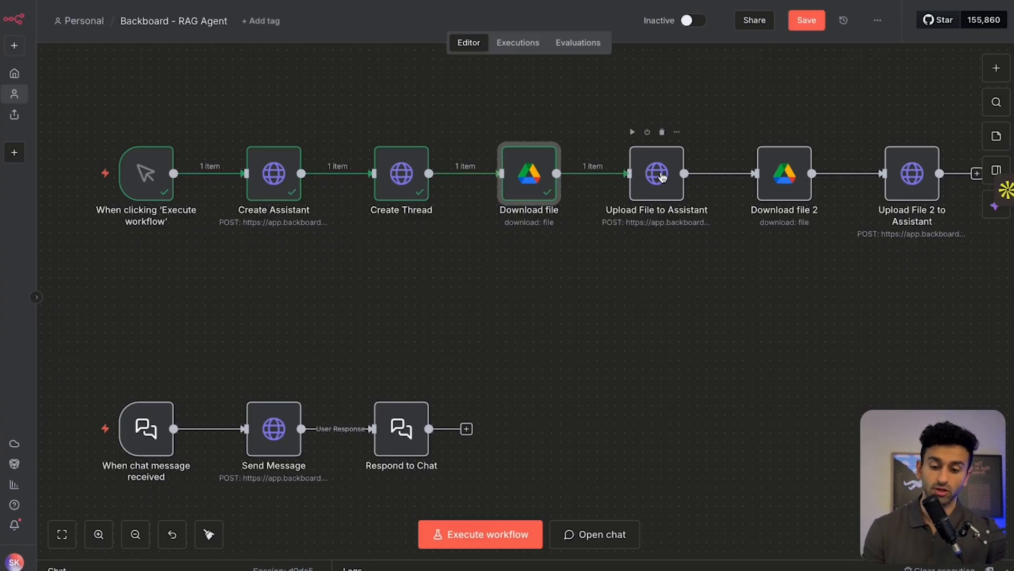
# Open the Upload File to Assistant node and remove the {} placeholder between assistants/ and /documents in its URL
pyautogui.doubleClick(659, 174)
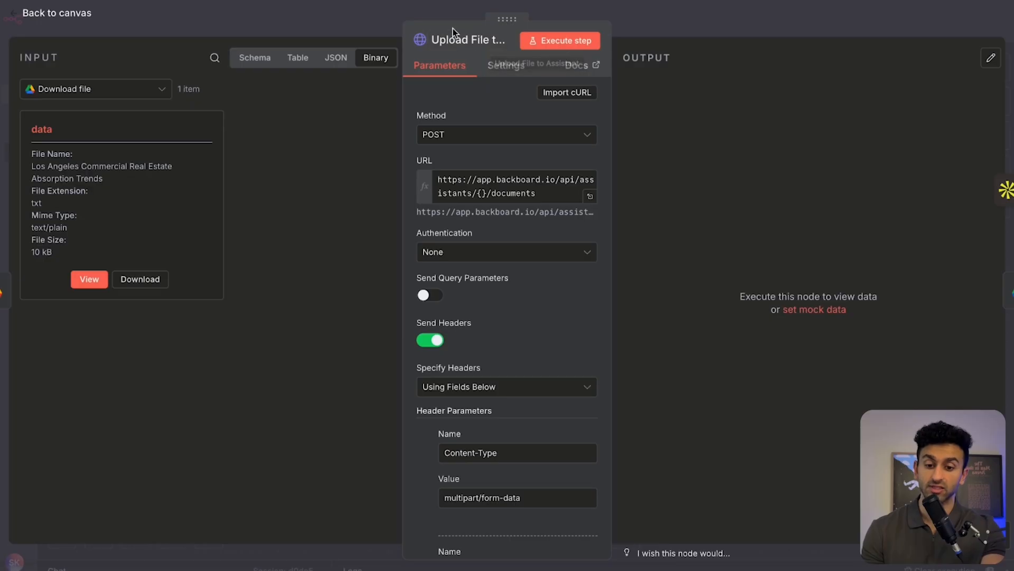
pyautogui.click(489, 193)
pyautogui.press('BackSpace')
pyautogui.press('BackSpace')
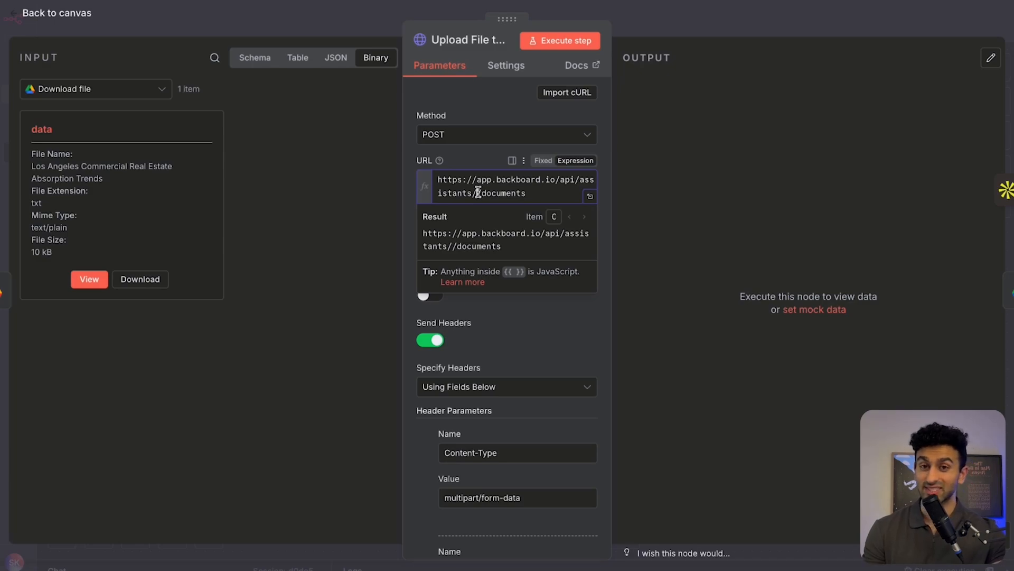
# Switch to the Backboard API docs and open the Upload Document to Assistant endpoint
pyautogui.click(582, 1)
pyautogui.scroll(1, 373, 246)
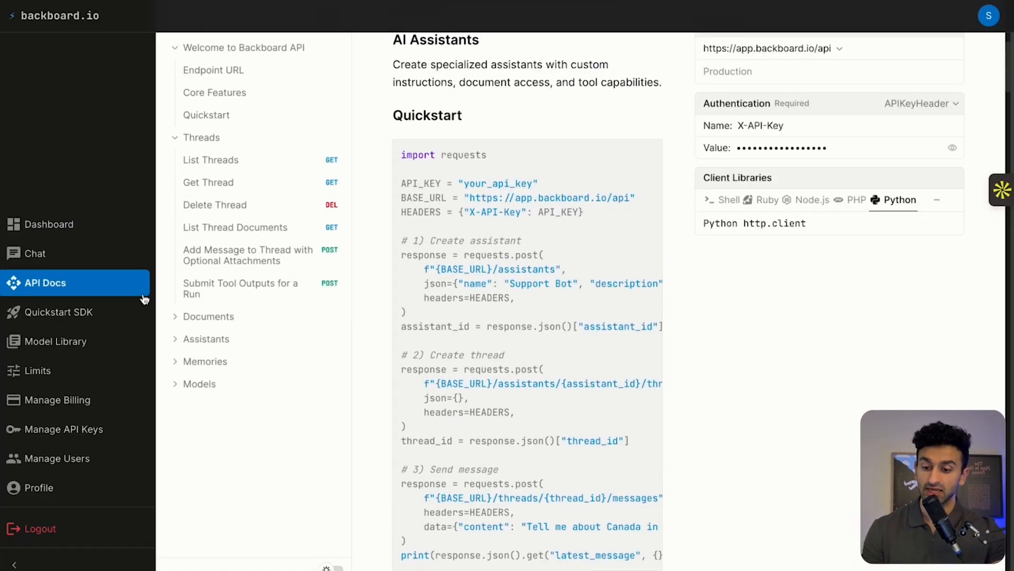
pyautogui.click(177, 343)
pyautogui.scroll(-1, 320, 391)
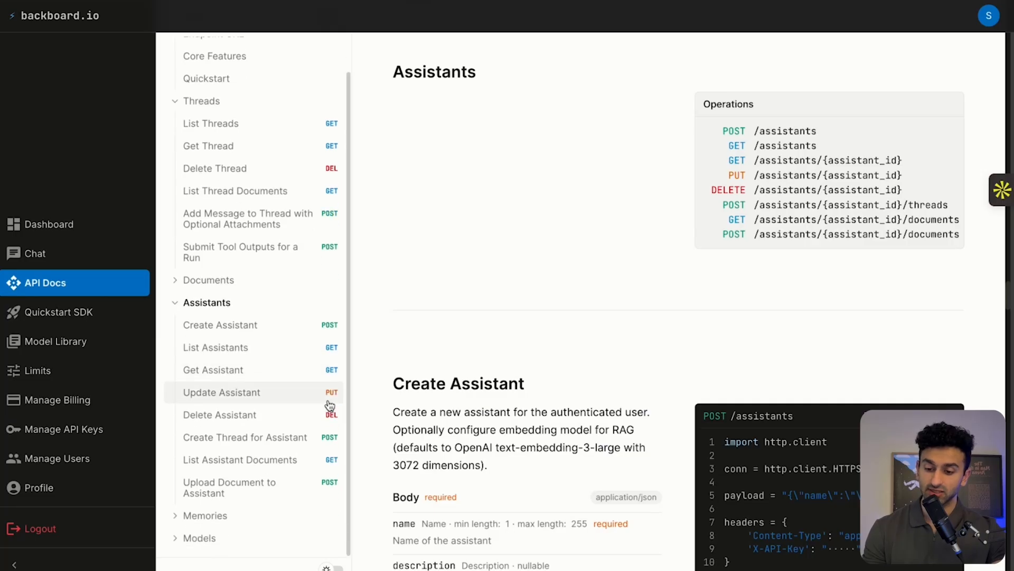
pyautogui.click(255, 490)
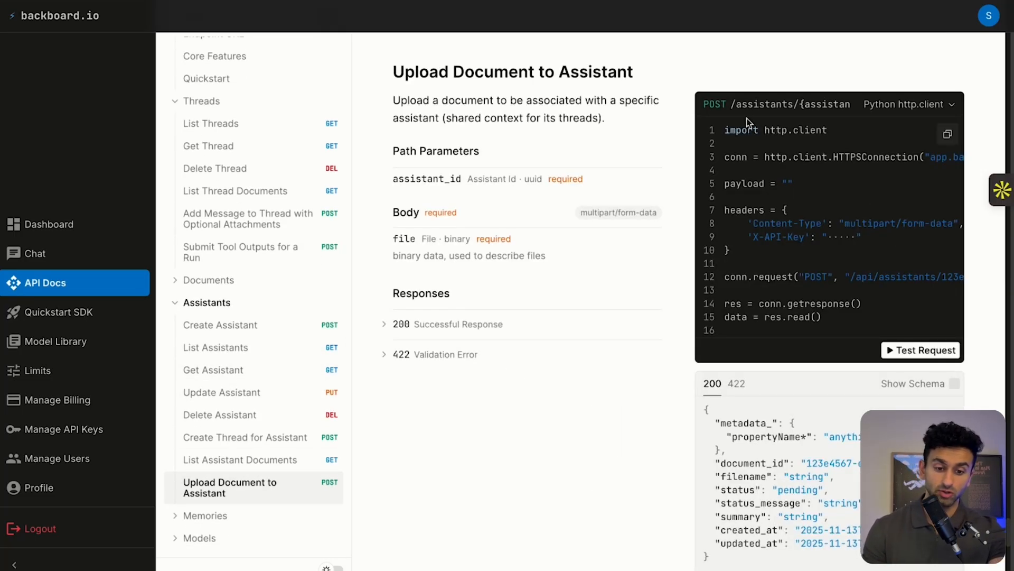
# Examine the endpoint's Python sample request for the host, the API path, the assistant ID and the documents suffix
pyautogui.hscroll(3, 836, 258)
pyautogui.hscroll(-3, 836, 258)
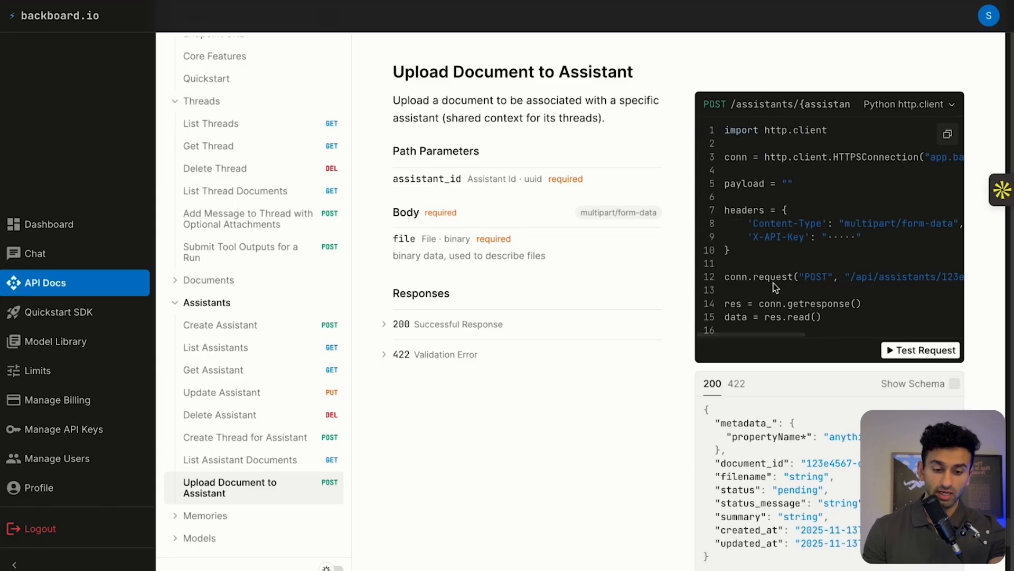
pyautogui.hscroll(3, 776, 288)
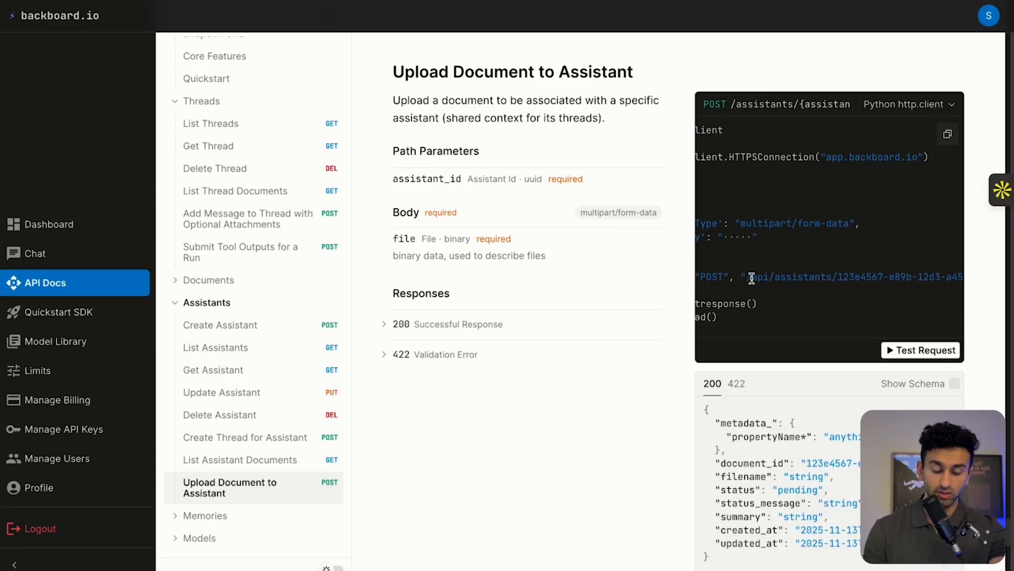
pyautogui.moveTo(752, 278); pyautogui.dragTo(774, 277)
pyautogui.hscroll(-3, 774, 277)
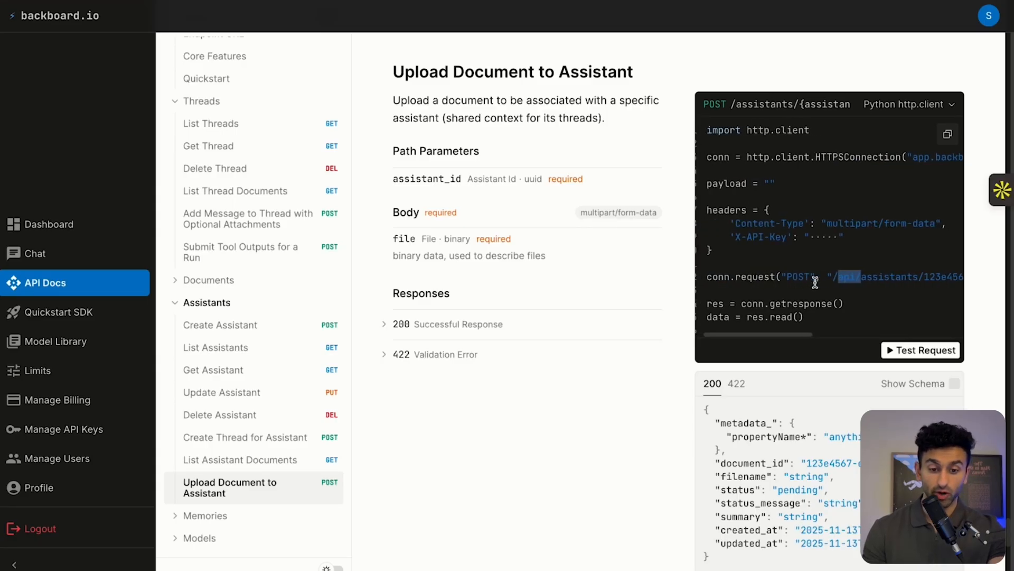
pyautogui.hscroll(2, 815, 283)
pyautogui.moveTo(862, 157); pyautogui.dragTo(937, 157)
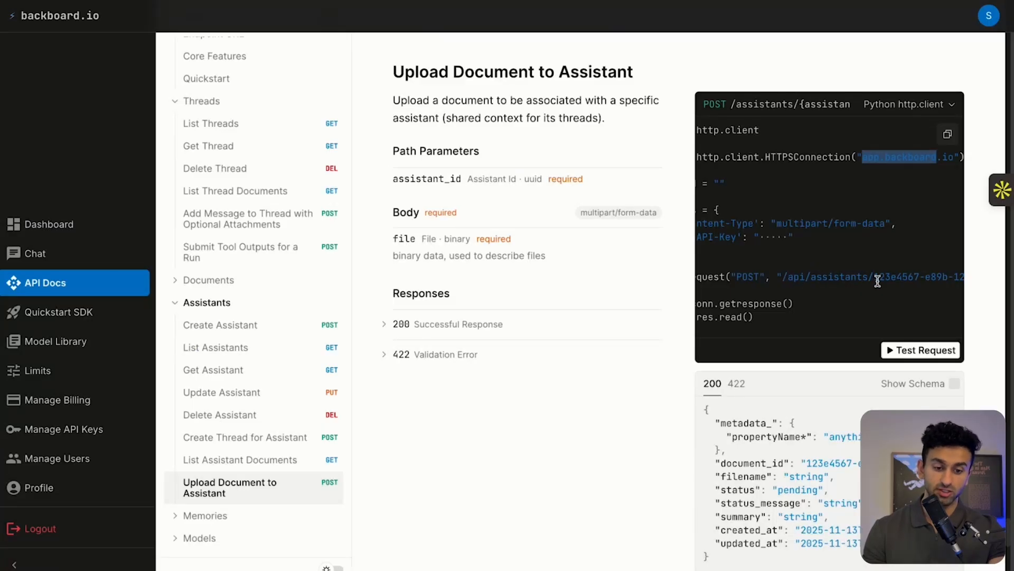
pyautogui.hscroll(3, 877, 280)
pyautogui.moveTo(761, 275); pyautogui.dragTo(790, 276)
pyautogui.hscroll(-2, 775, 293)
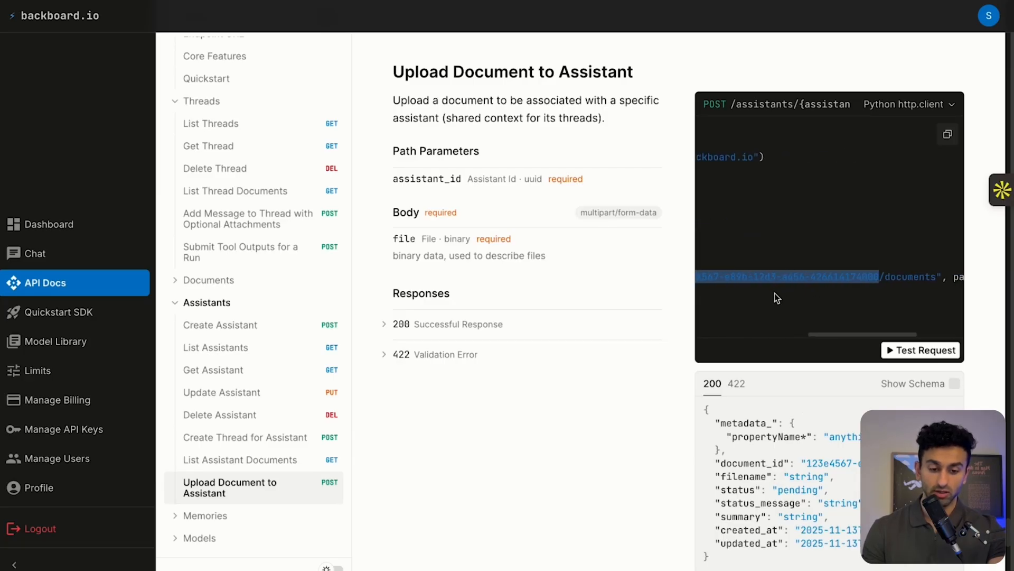
pyautogui.click(765, 276)
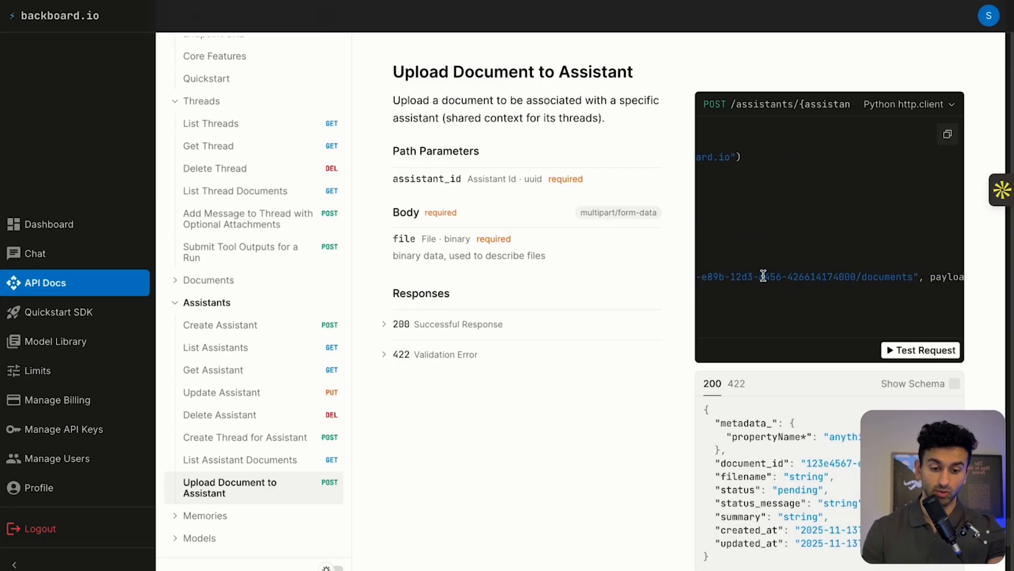
pyautogui.doubleClick(863, 276)
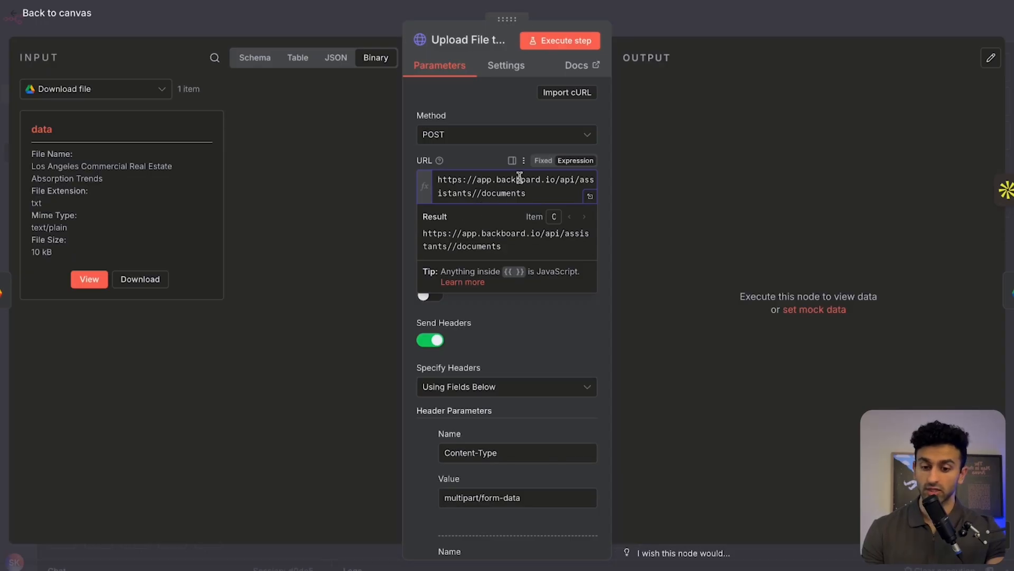
# Back in n8n, insert assistant_id from the Create Assistant output between assistants/ and /documents in the upload URL
pyautogui.click(113, 90)
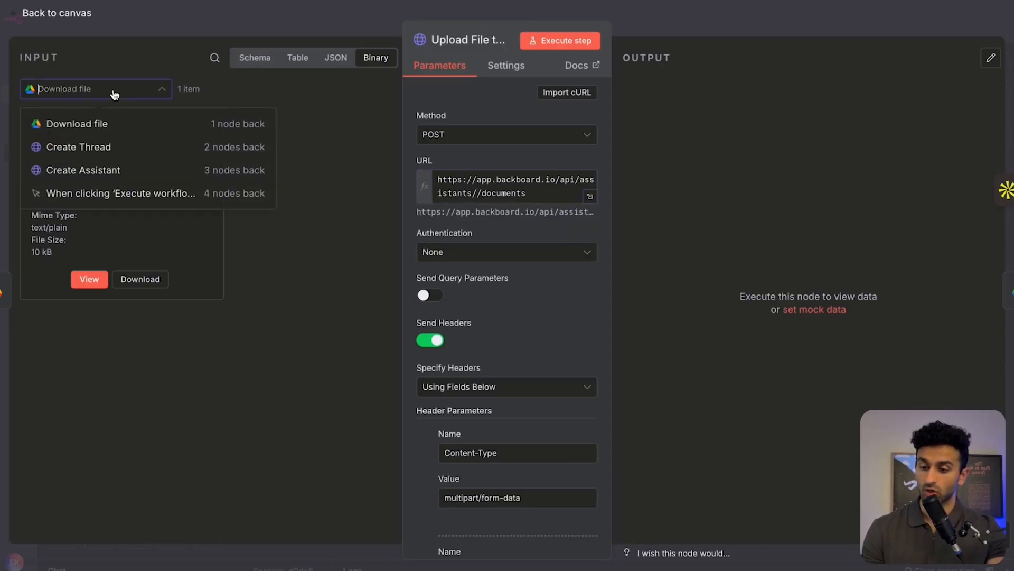
pyautogui.click(102, 168)
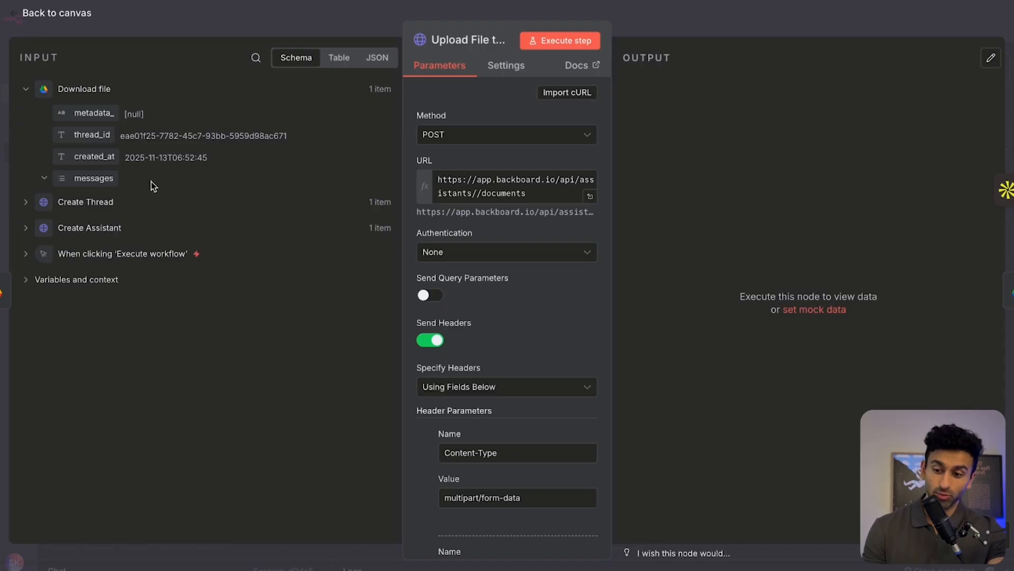
pyautogui.click(26, 228)
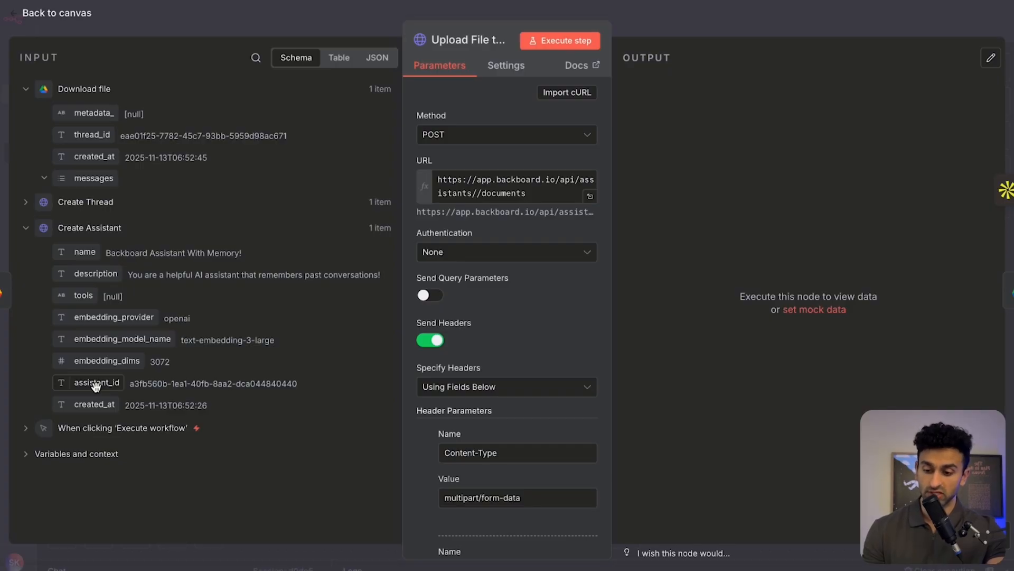
pyautogui.moveTo(96, 386); pyautogui.dragTo(488, 222)
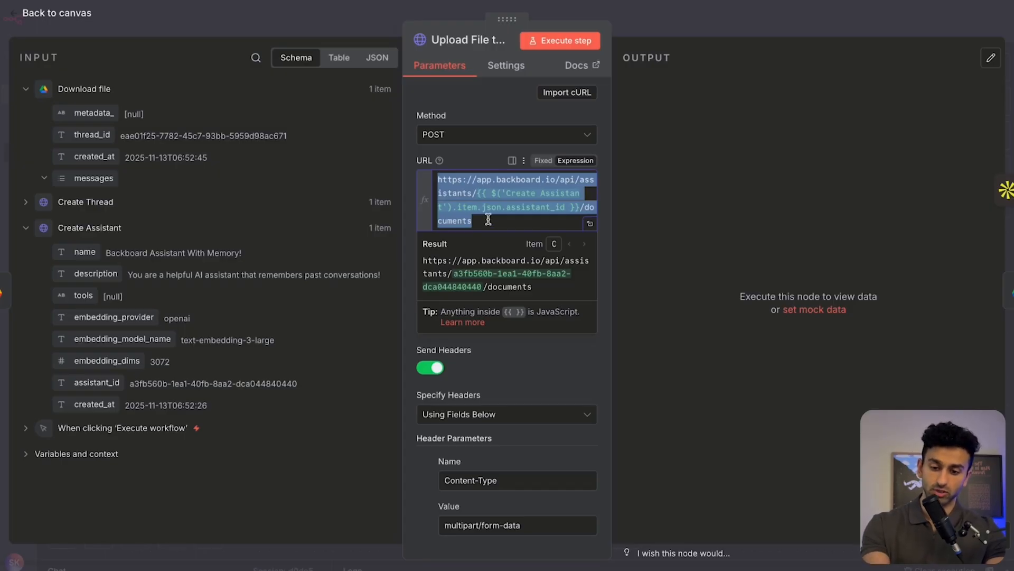
pyautogui.click(469, 154)
pyautogui.scroll(-1, 427, 338)
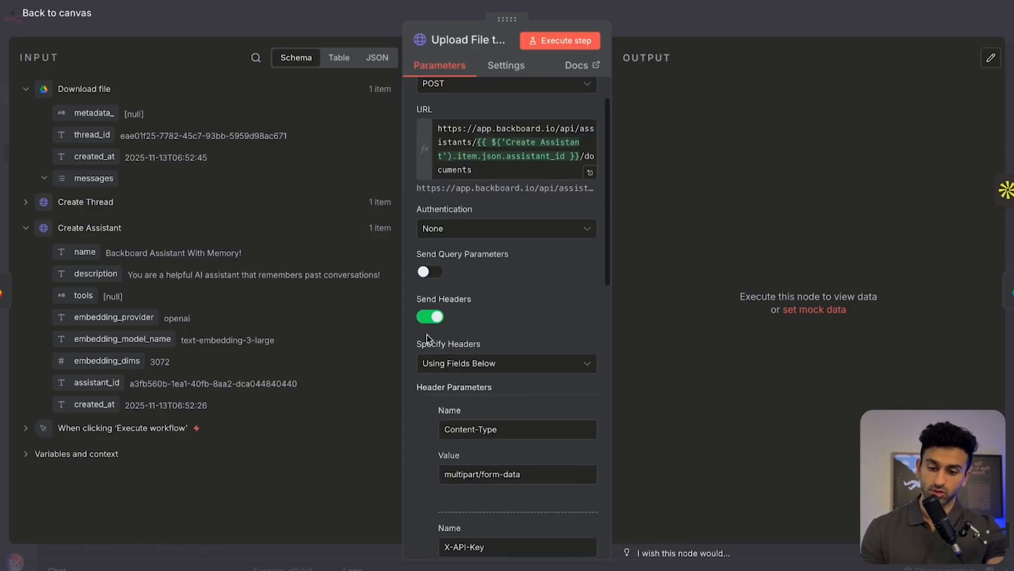
# Examine the Content-Type and X-API-Key header parameters of the upload request
pyautogui.scroll(-2, 427, 334)
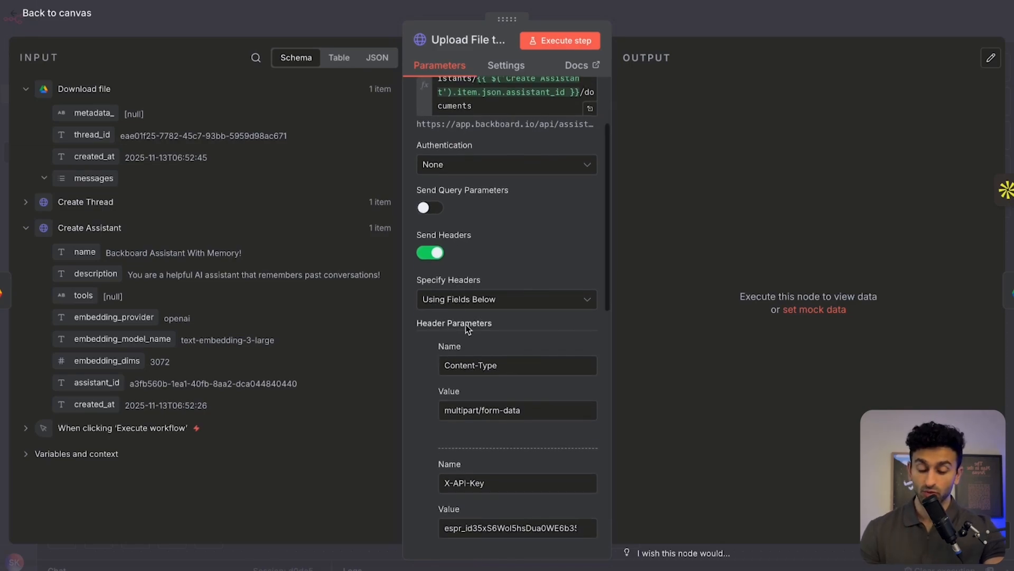
pyautogui.scroll(-1, 467, 328)
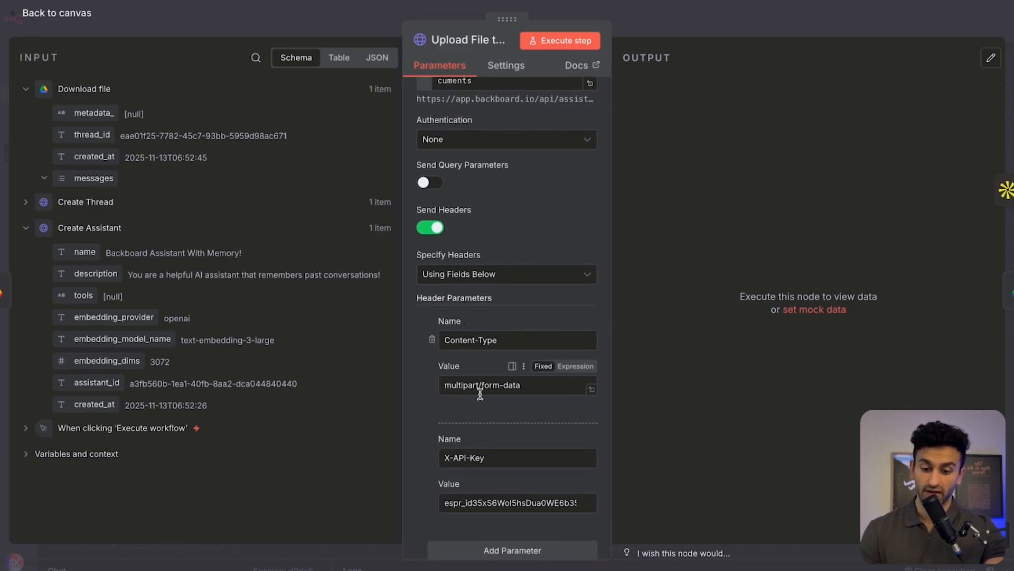
pyautogui.moveTo(442, 340); pyautogui.dragTo(502, 340)
pyautogui.click(502, 340)
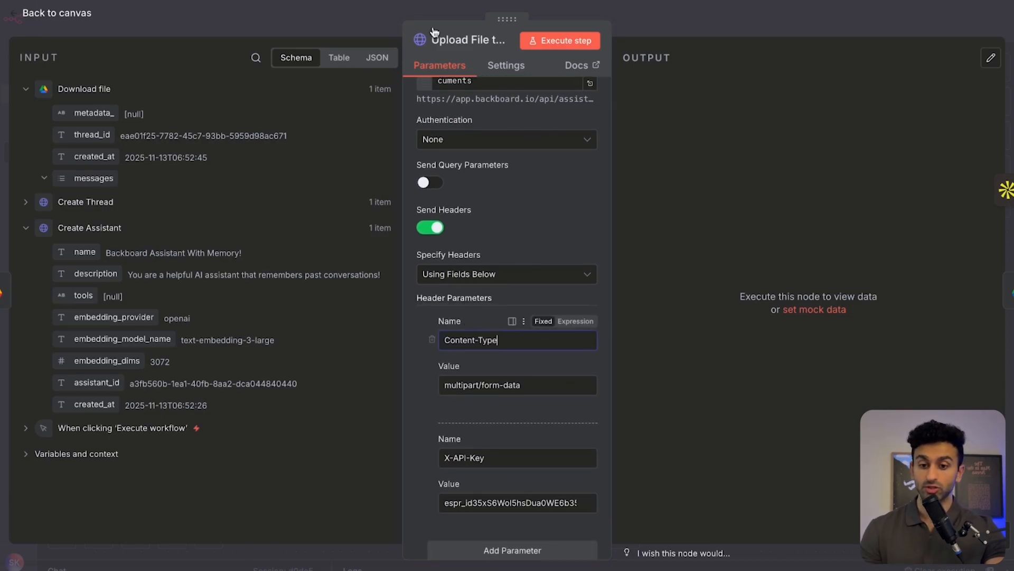
# Switch to the Backboard API docs and check the sample's Content-Type and X-API-Key headers and the required file field in the body
pyautogui.click(550, 1)
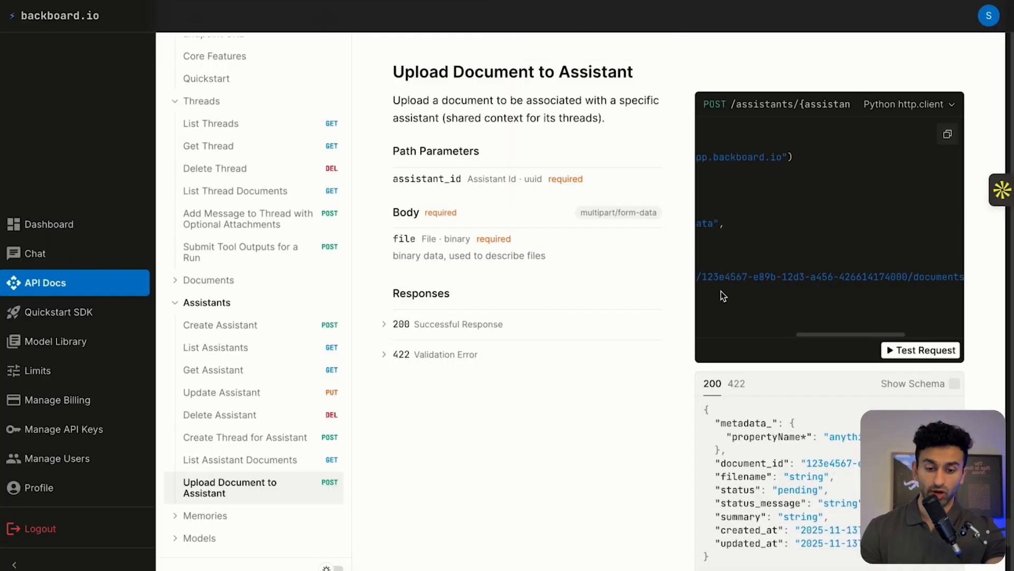
pyautogui.hscroll(-5, 723, 295)
pyautogui.moveTo(758, 216); pyautogui.dragTo(885, 224)
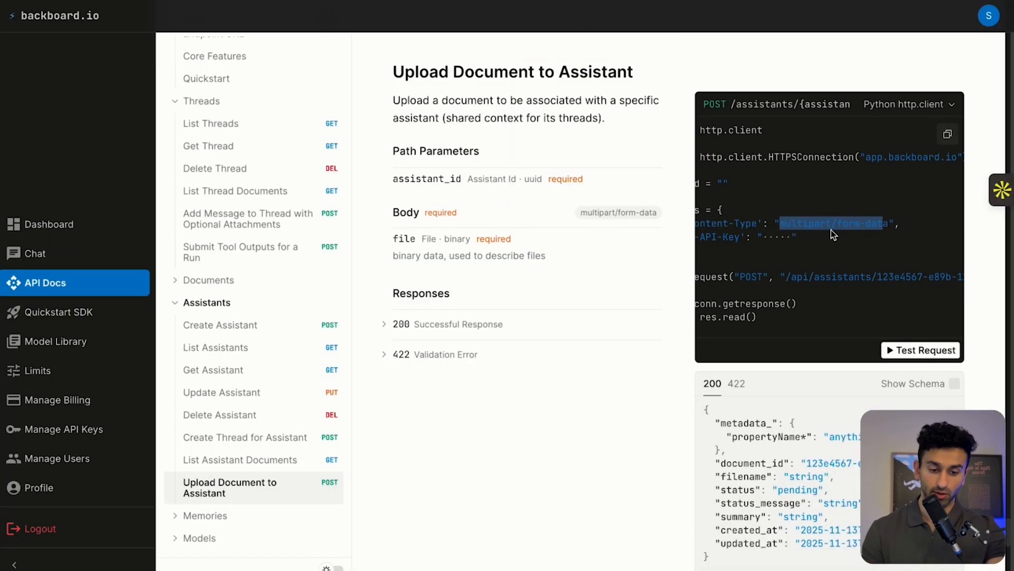
pyautogui.hscroll(-2, 893, 227)
pyautogui.click(901, 228)
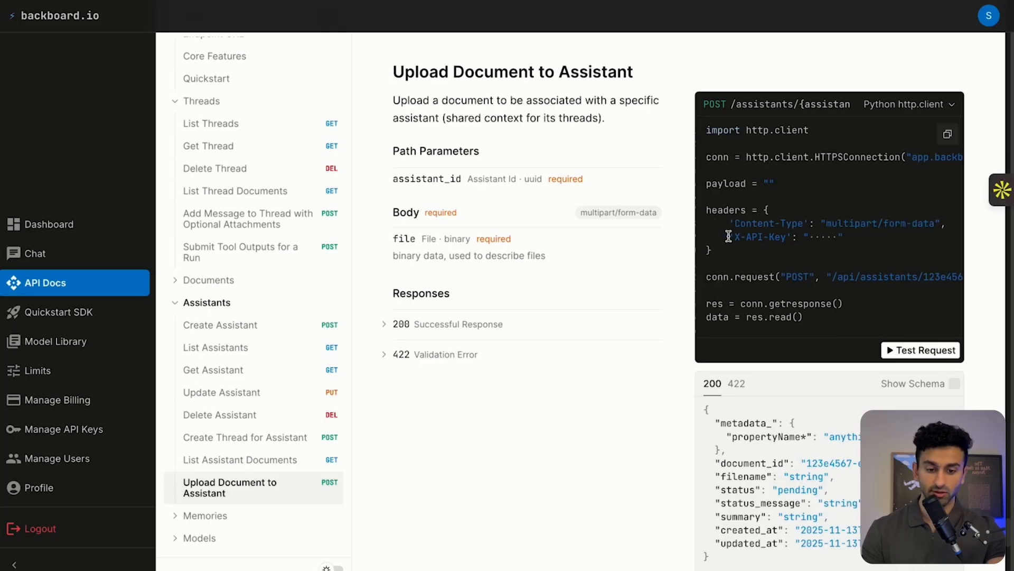
pyautogui.moveTo(729, 236); pyautogui.dragTo(899, 239)
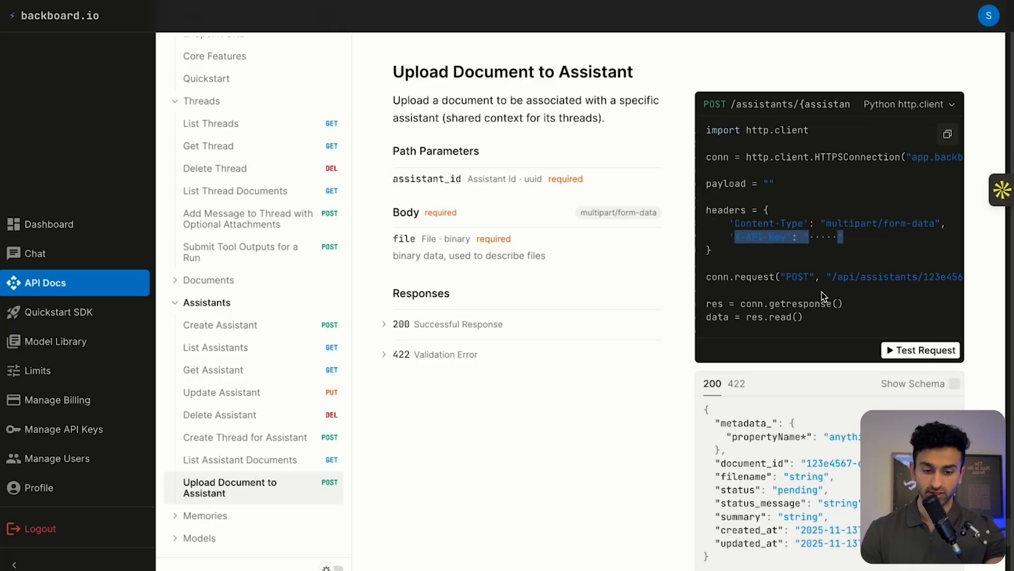
pyautogui.scroll(-1, 822, 297)
pyautogui.hscroll(-1, 822, 297)
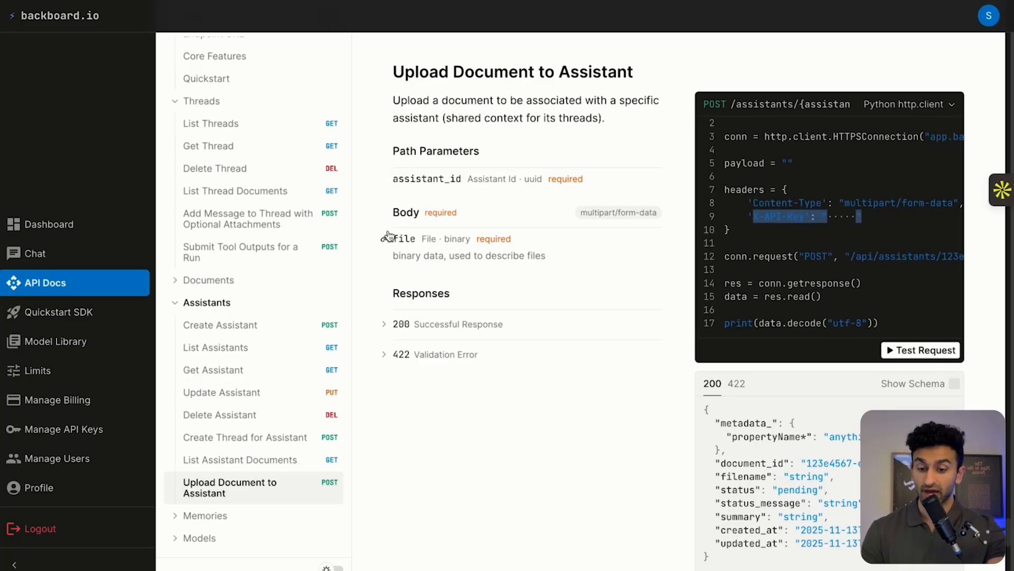
pyautogui.moveTo(394, 238); pyautogui.dragTo(465, 239)
pyautogui.click(464, 251)
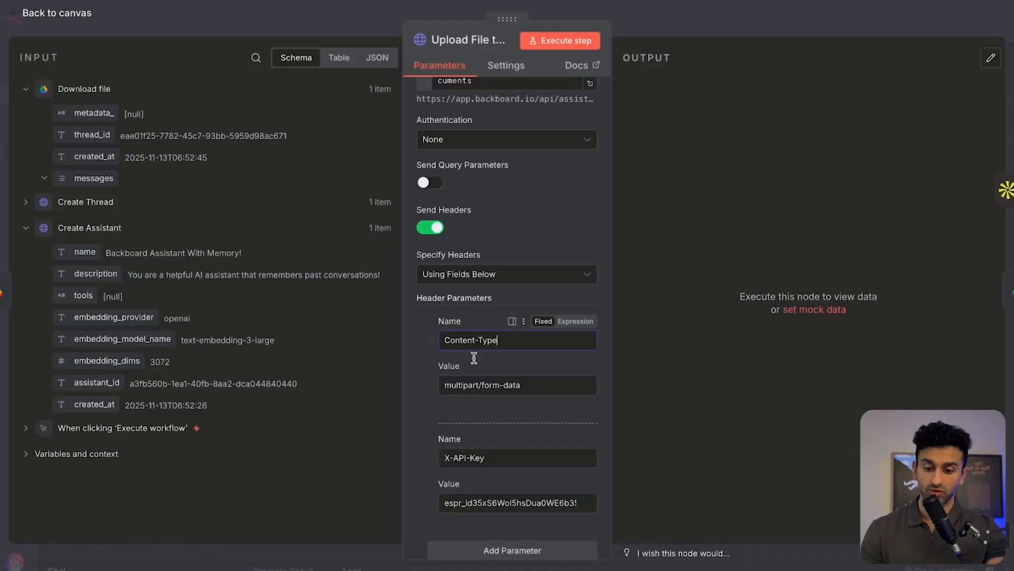
# Back in n8n, remove the Form Data parameter named content from the upload request's body and execute the node
pyautogui.scroll(-10, 469, 367)
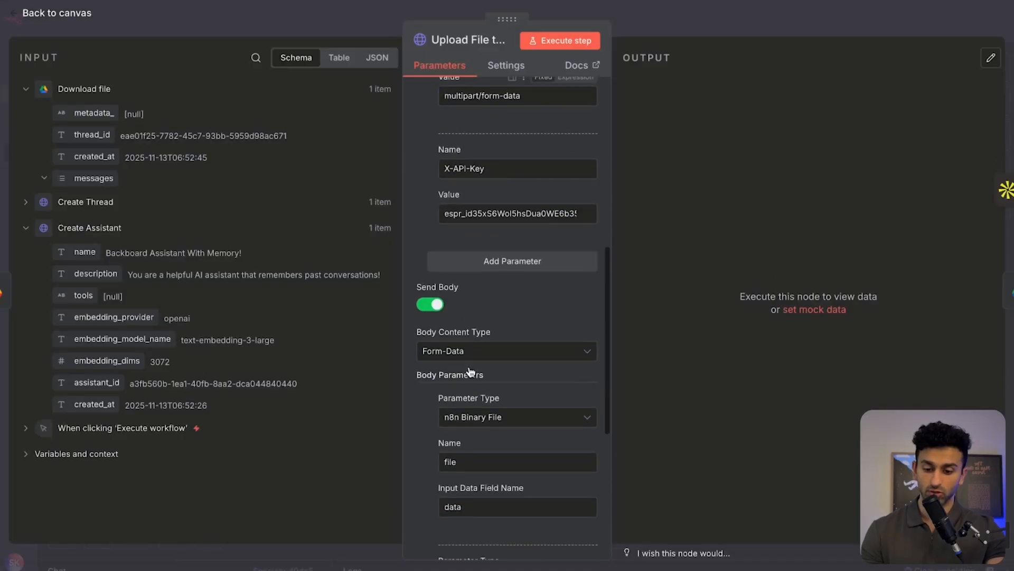
pyautogui.scroll(3, 410, 191)
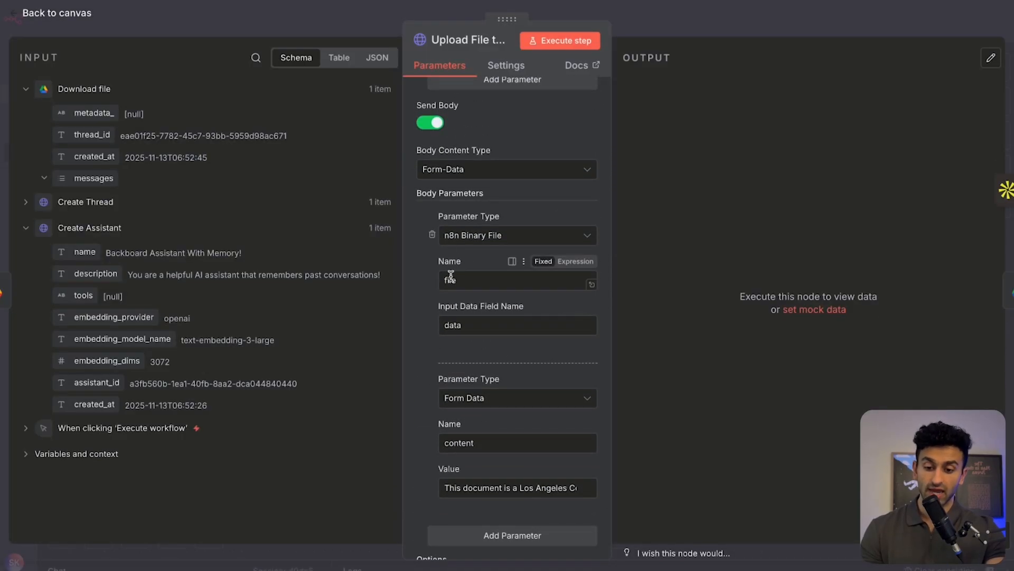
pyautogui.scroll(-3, 478, 443)
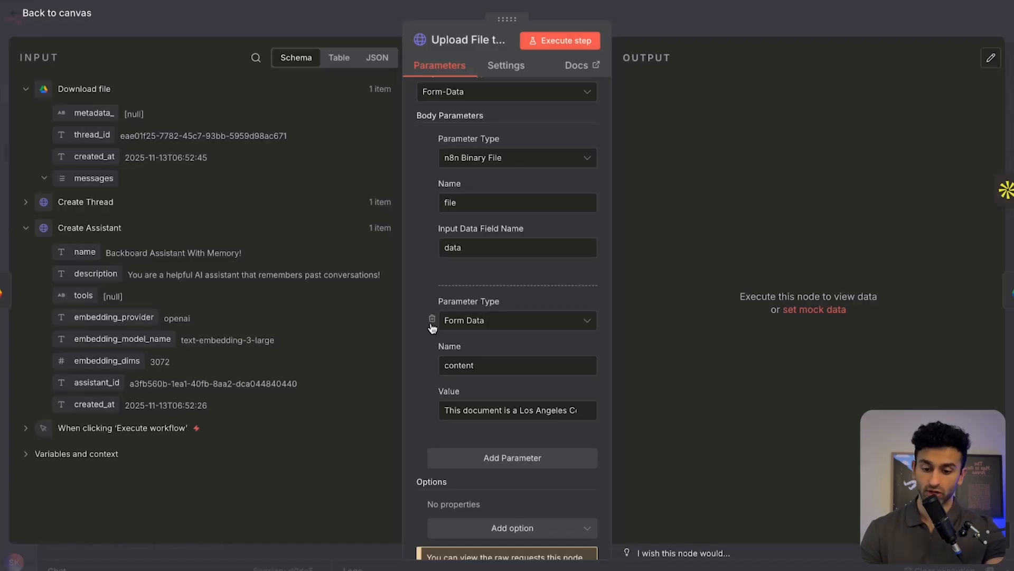
pyautogui.click(432, 320)
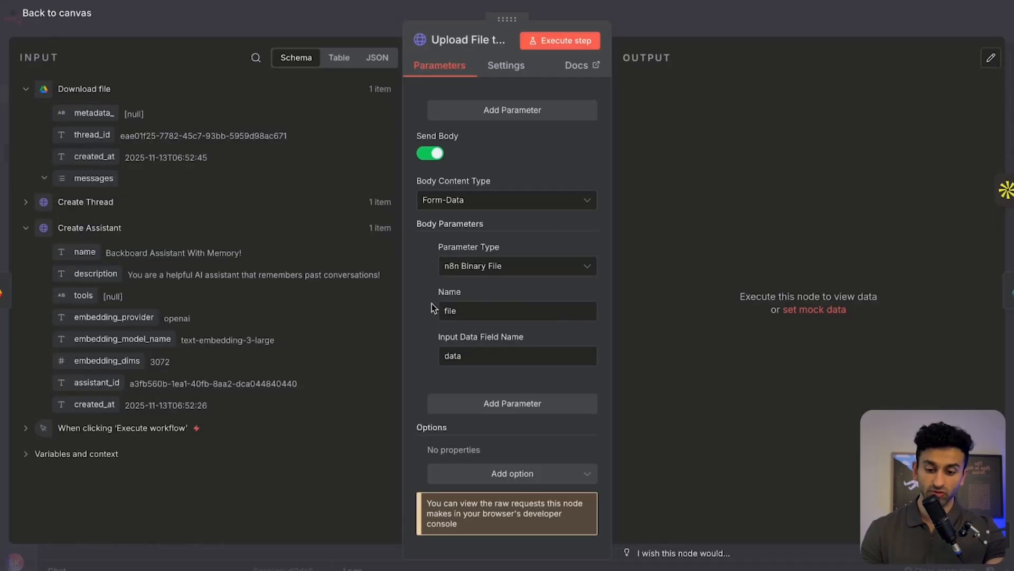
pyautogui.click(559, 42)
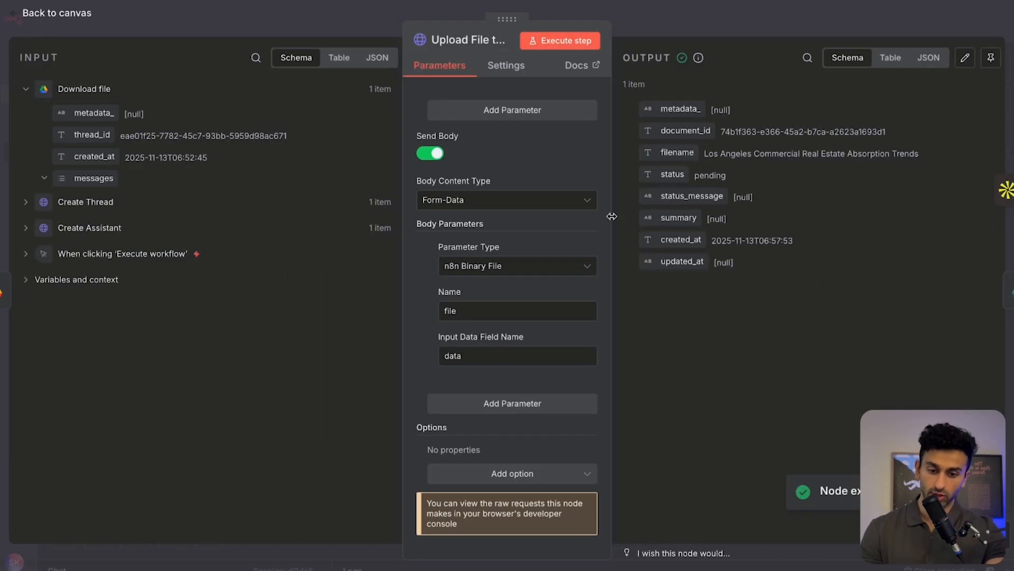
# Check the uploaded filename in the output and compare the input data field name with the Download file node's binary output
pyautogui.moveTo(706, 152); pyautogui.dragTo(898, 153)
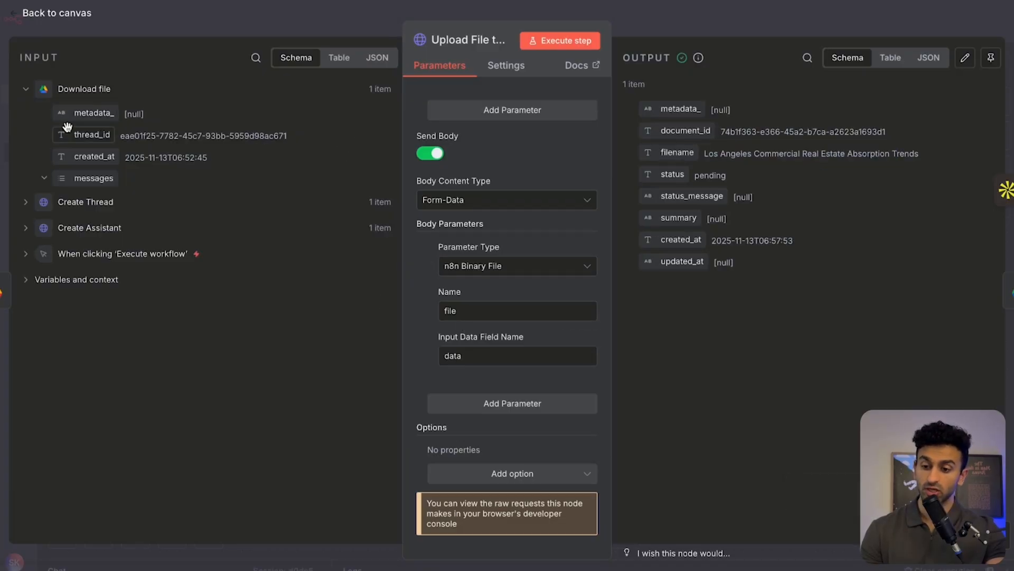
pyautogui.doubleClick(469, 358)
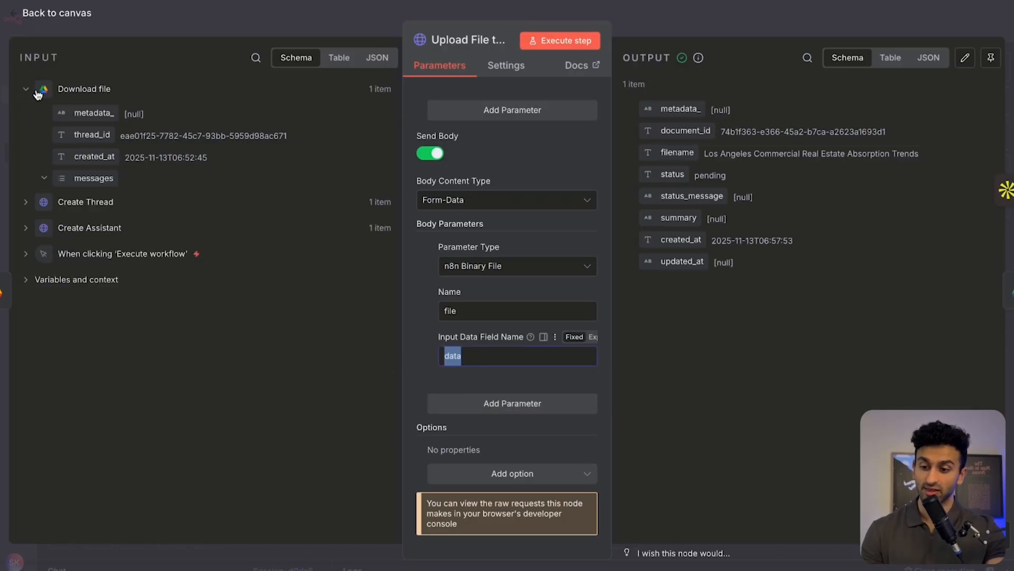
pyautogui.click(233, 21)
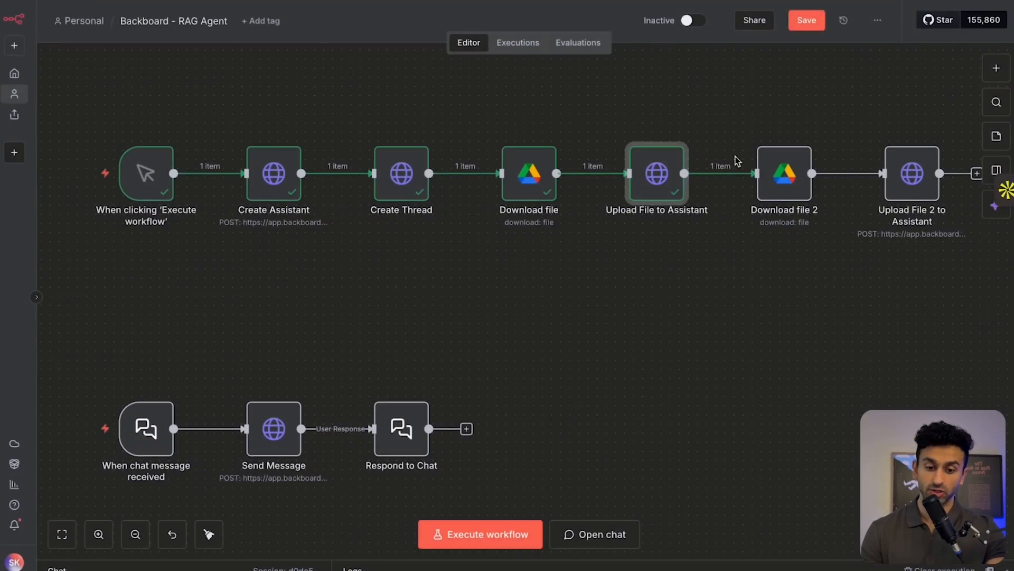
pyautogui.doubleClick(544, 173)
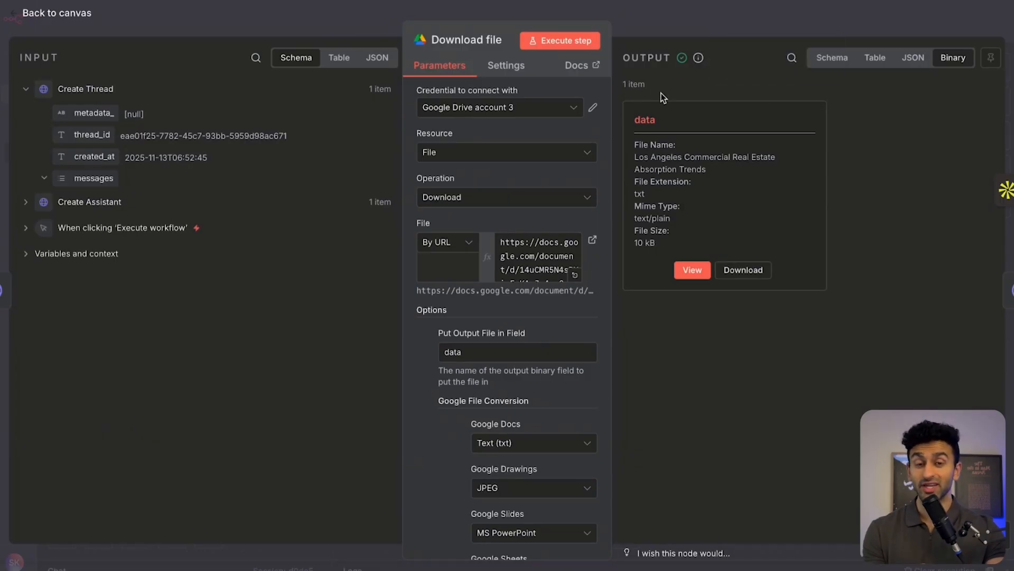
pyautogui.click(650, 34)
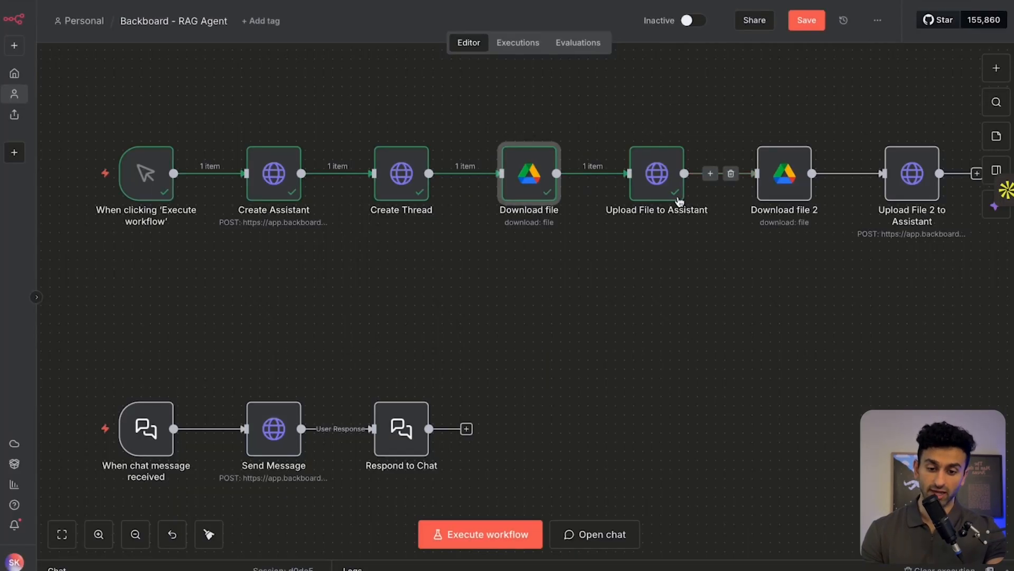
# Open the Download file 2 node and check the title of its source report in Google Docs
pyautogui.hscroll(1, 664, 184)
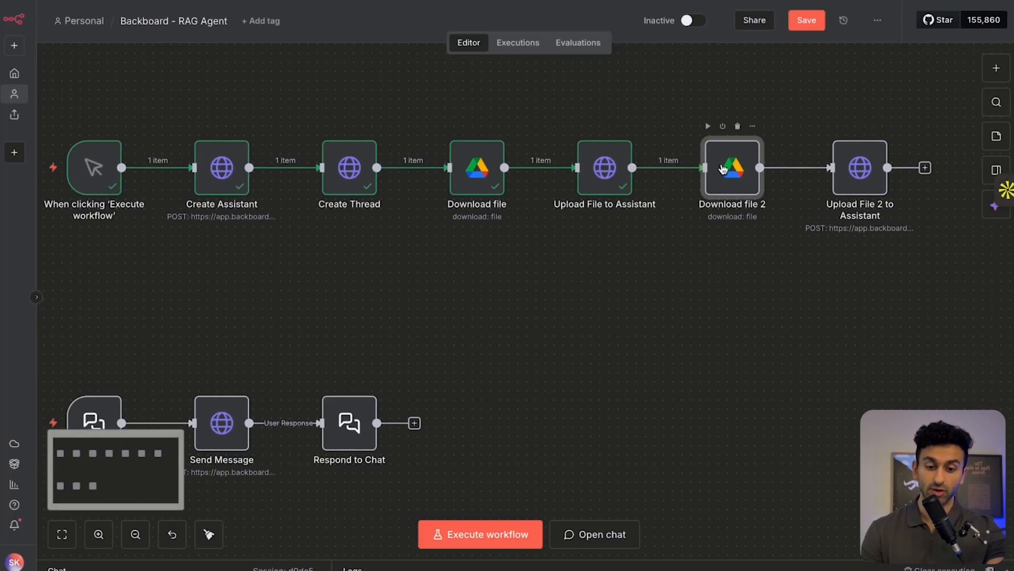
pyautogui.doubleClick(733, 167)
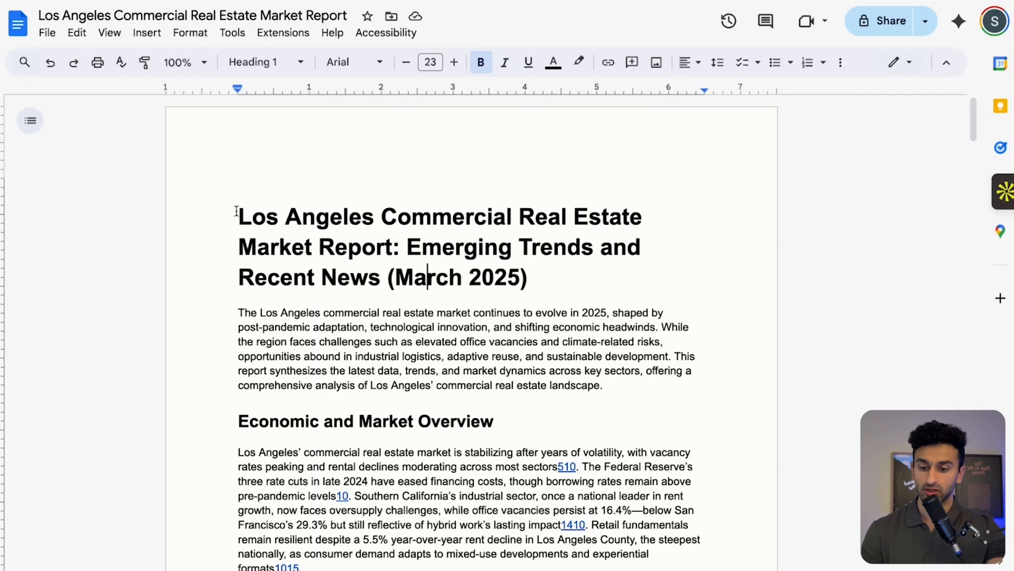
pyautogui.moveTo(236, 210); pyautogui.dragTo(559, 287)
pyautogui.click(542, 276)
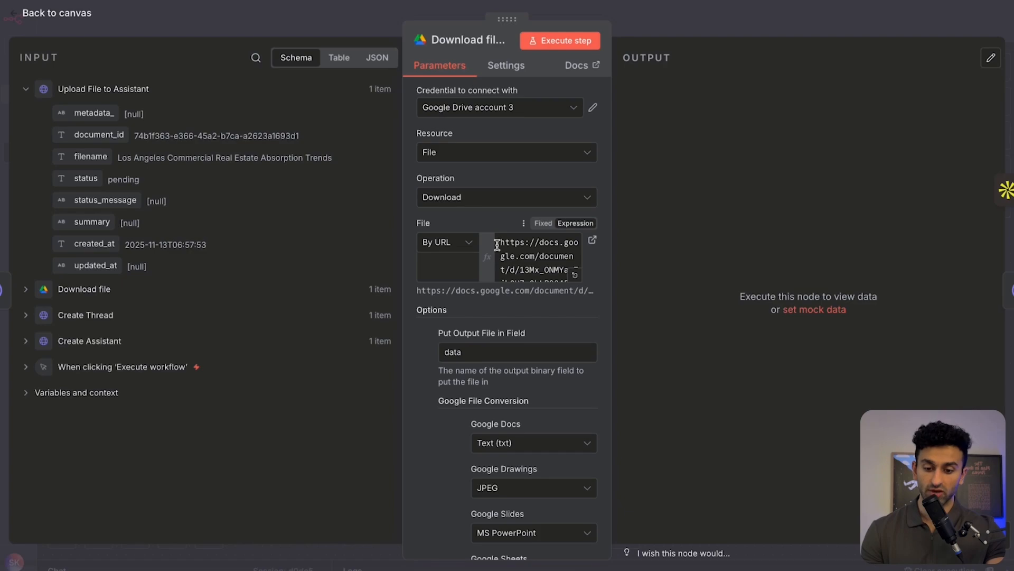
# Back in n8n, review Download file 2's document URL and conversion options, execute the node and check the output file name
pyautogui.moveTo(496, 246); pyautogui.dragTo(542, 273)
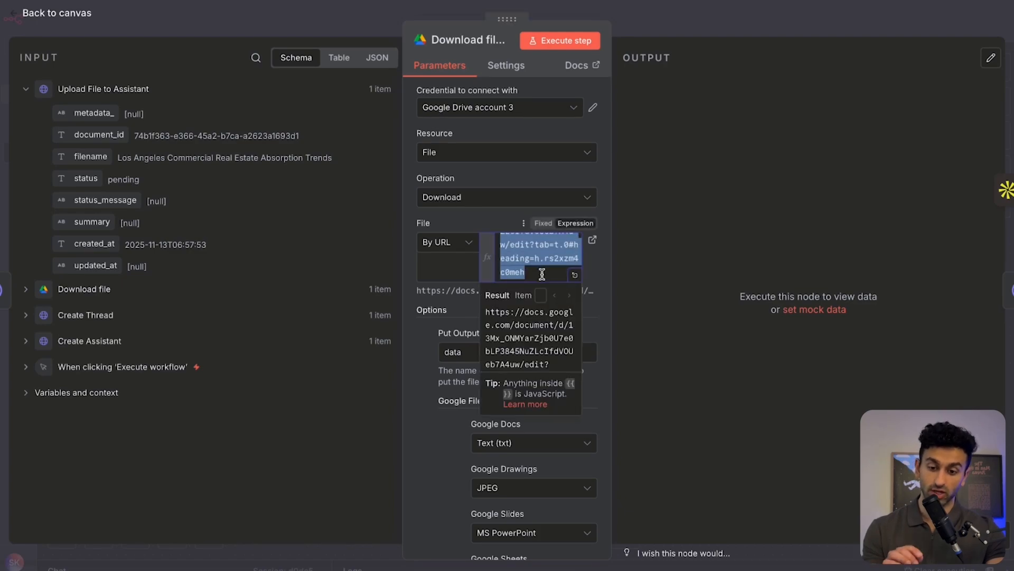
pyautogui.click(463, 207)
pyautogui.scroll(-3, 475, 397)
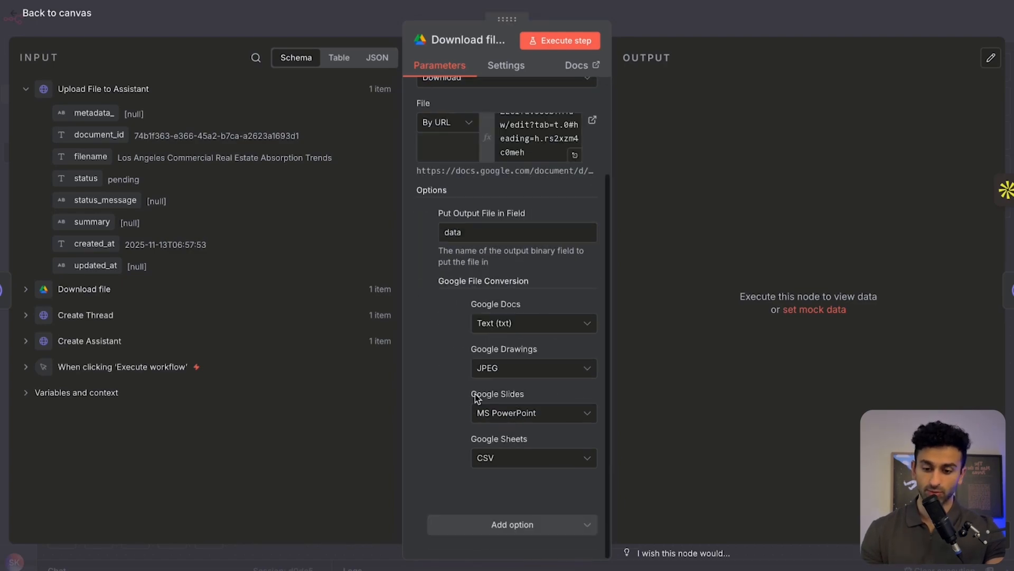
pyautogui.click(550, 39)
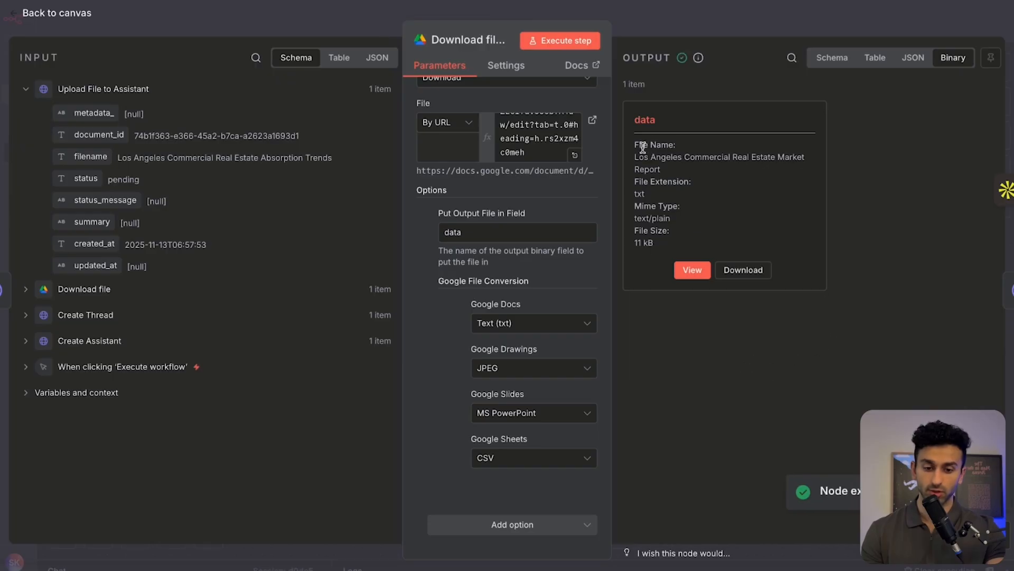
pyautogui.moveTo(635, 144); pyautogui.dragTo(698, 163)
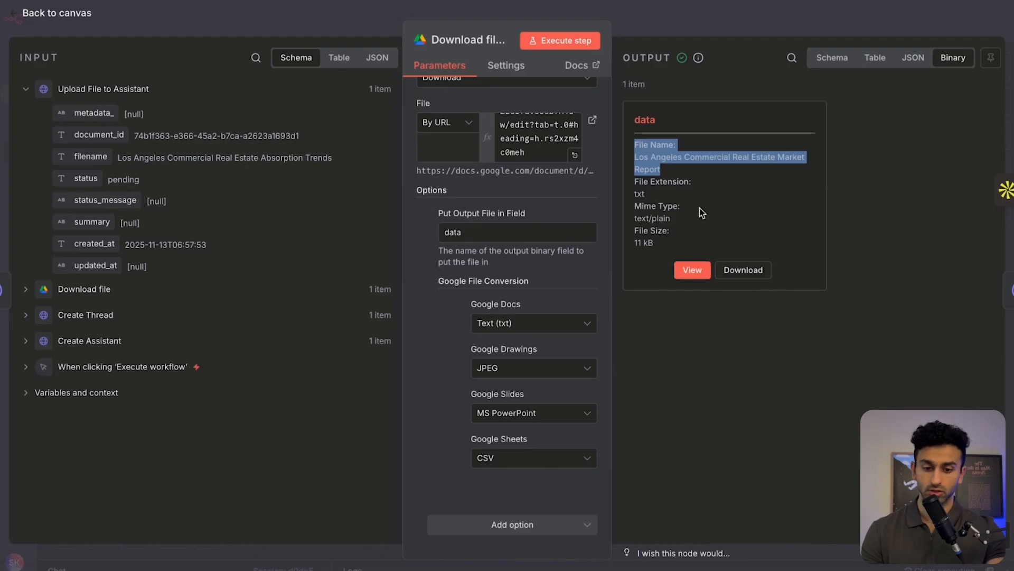
pyautogui.click(677, 173)
pyautogui.click(644, 14)
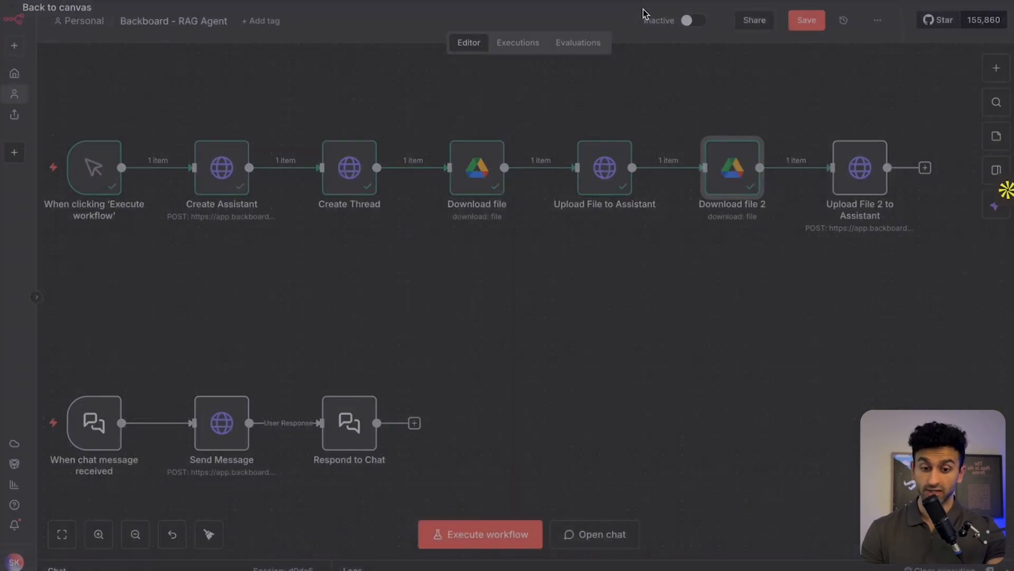
# In the Upload File 2 to Assistant node, replace the URL's {} placeholder with assistant_id from the Create Assistant output
pyautogui.doubleClick(861, 181)
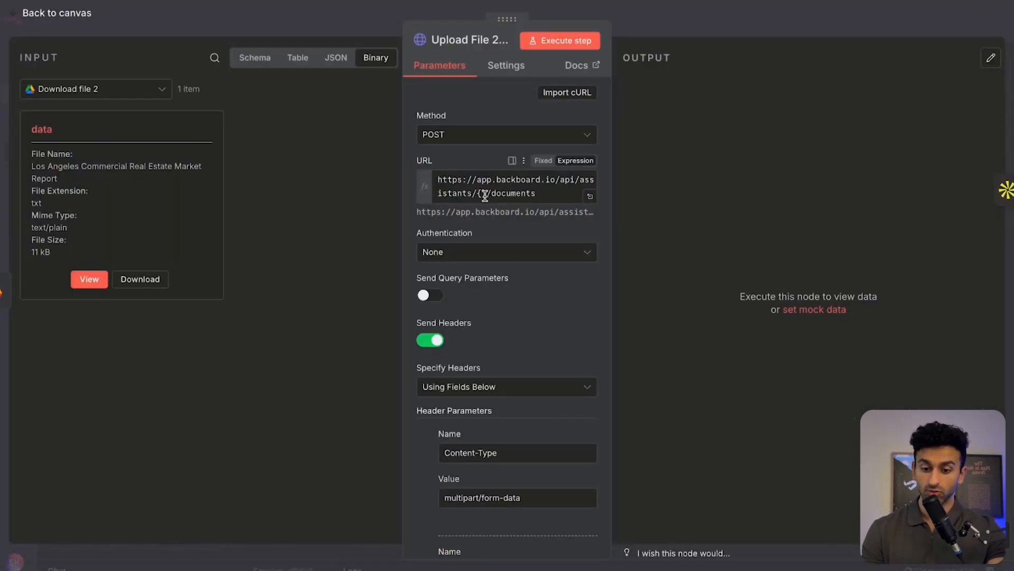
pyautogui.click(486, 194)
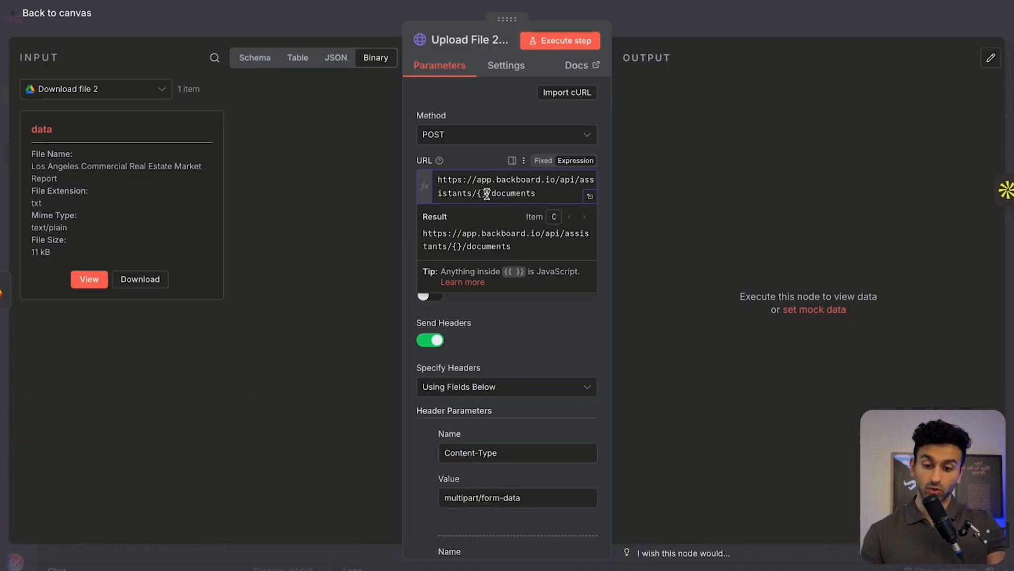
pyautogui.press('BackSpace')
pyautogui.click(124, 88)
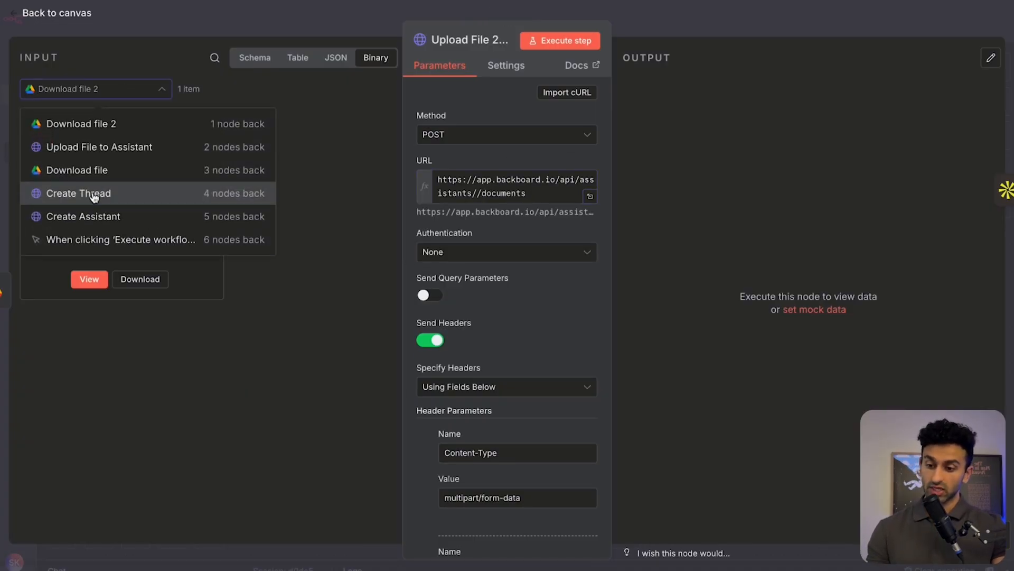
pyautogui.click(94, 216)
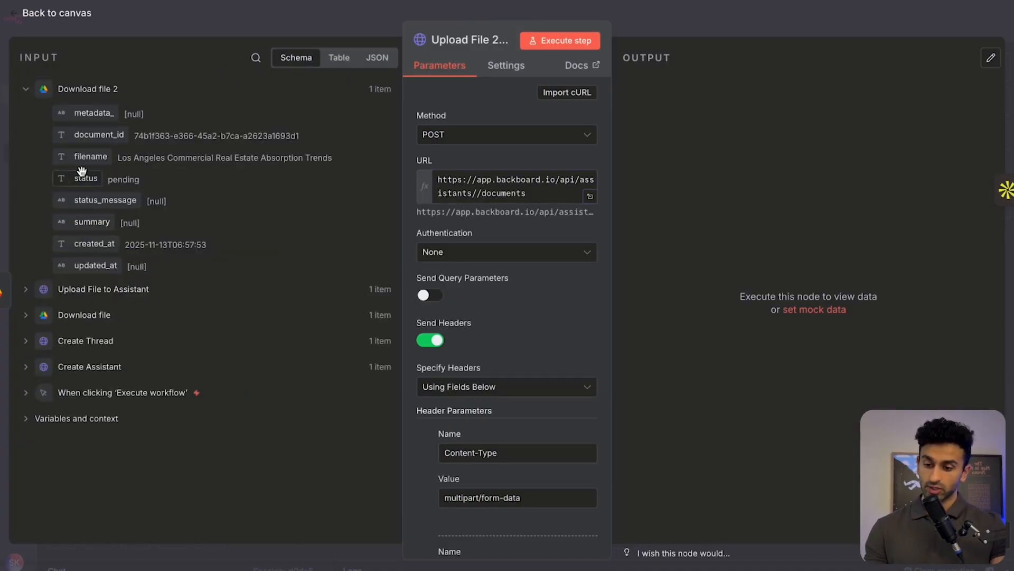
pyautogui.click(27, 367)
pyautogui.scroll(-2, 194, 443)
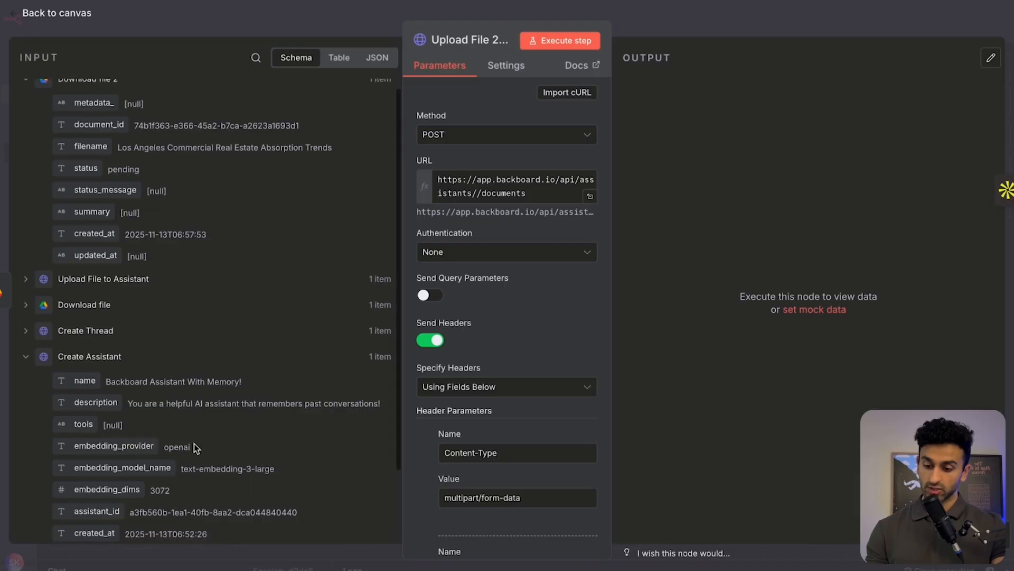
pyautogui.moveTo(97, 424); pyautogui.dragTo(434, 179)
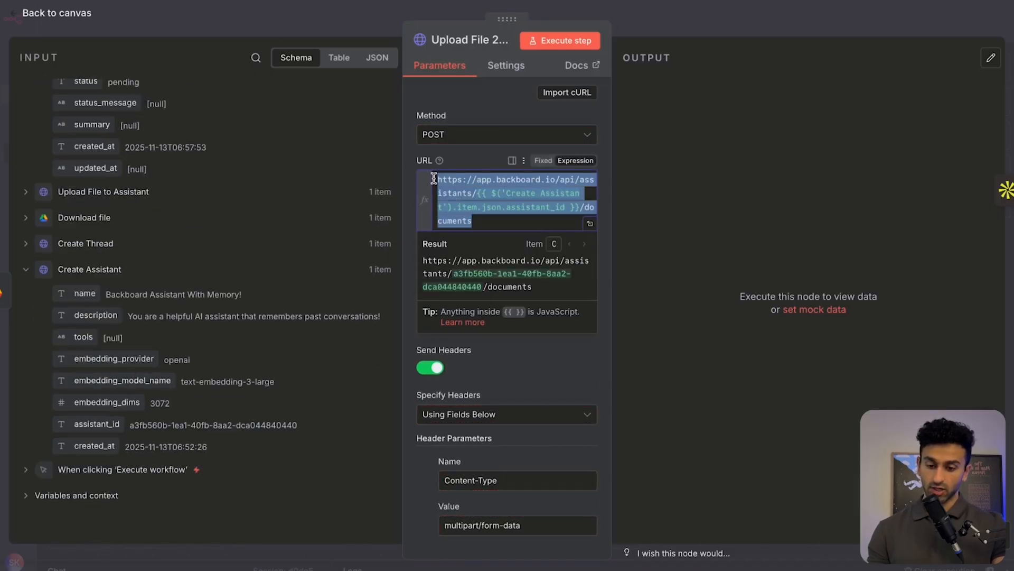
# Review the Upload File 2 node's request settings and delete the Form Data parameter named content from its body
pyautogui.click(483, 154)
pyautogui.scroll(-3, 495, 364)
pyautogui.scroll(3, 496, 365)
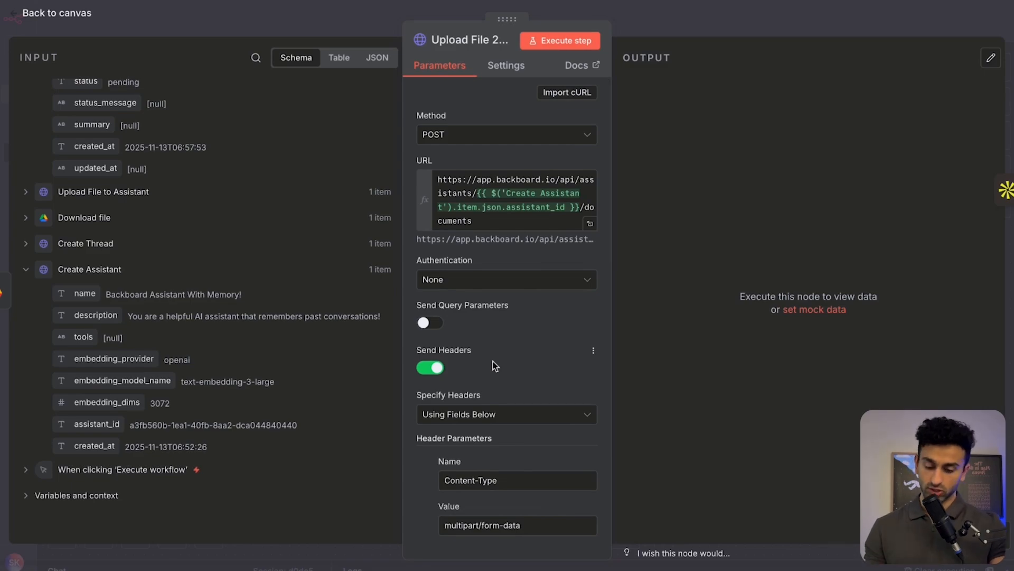
pyautogui.scroll(-2, 495, 366)
pyautogui.scroll(-10, 493, 361)
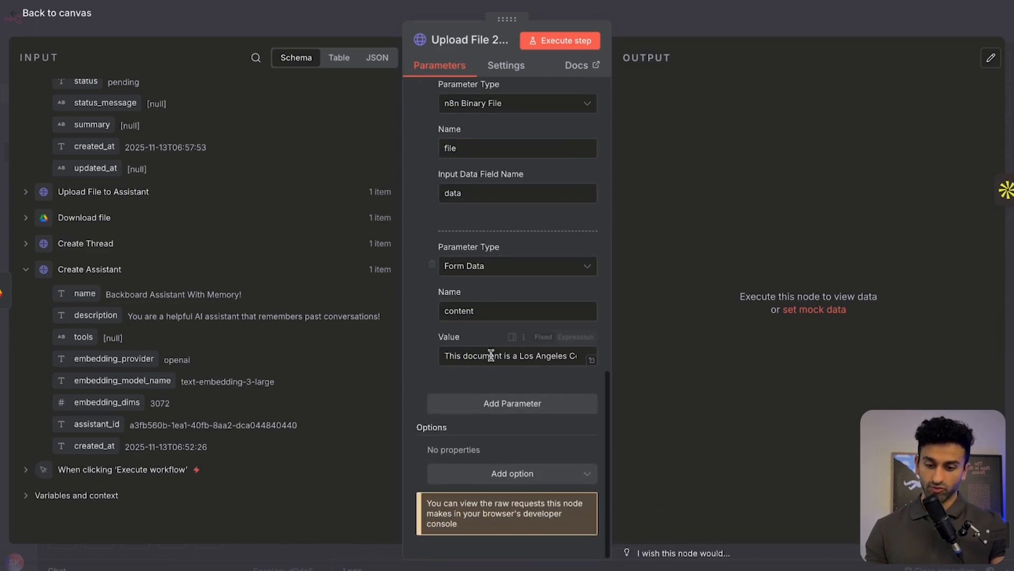
pyautogui.click(432, 265)
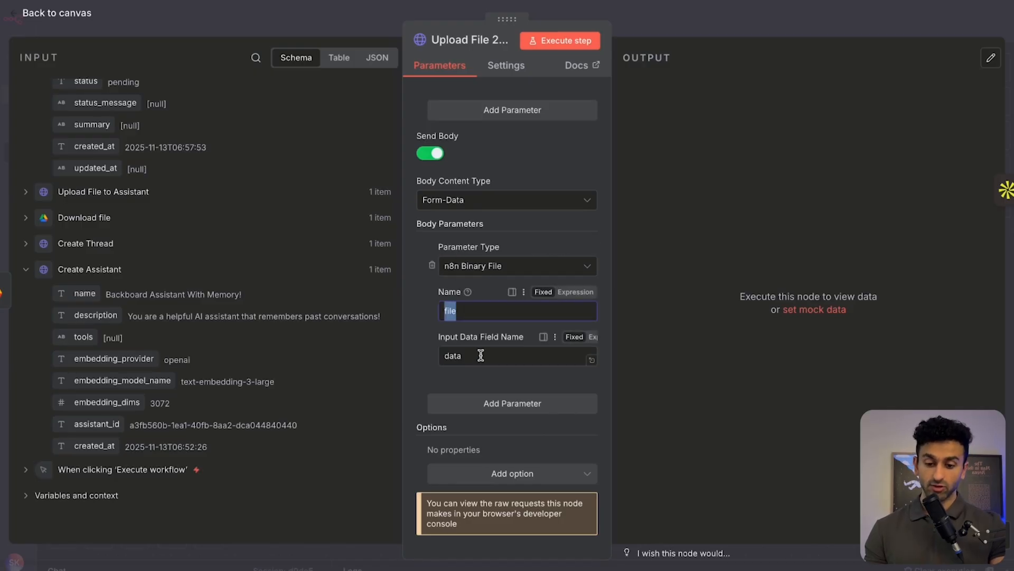
# Check that the input data field name is data, execute the Upload File 2 node and return to the canvas
pyautogui.moveTo(479, 356); pyautogui.dragTo(413, 356)
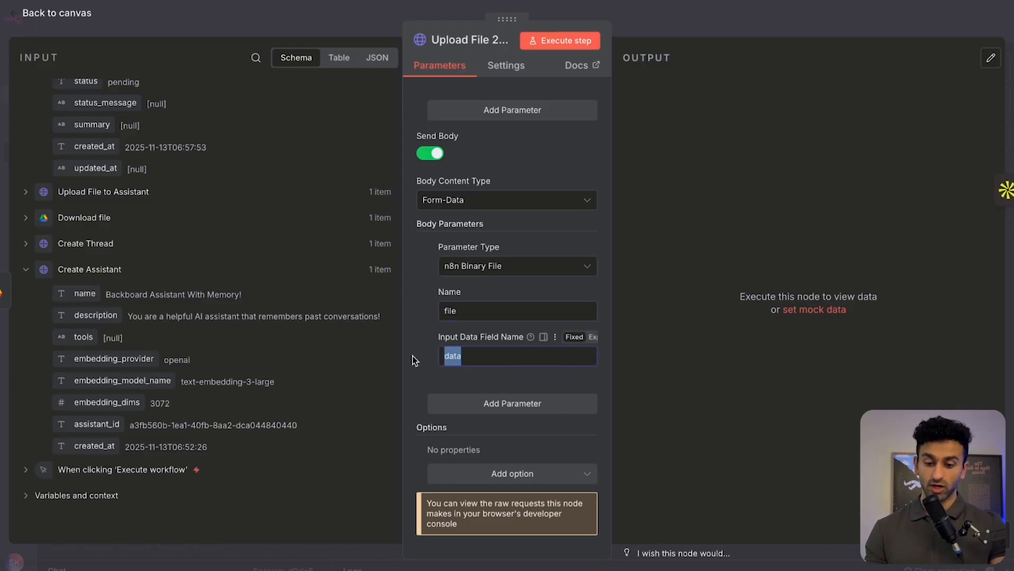
pyautogui.click(490, 361)
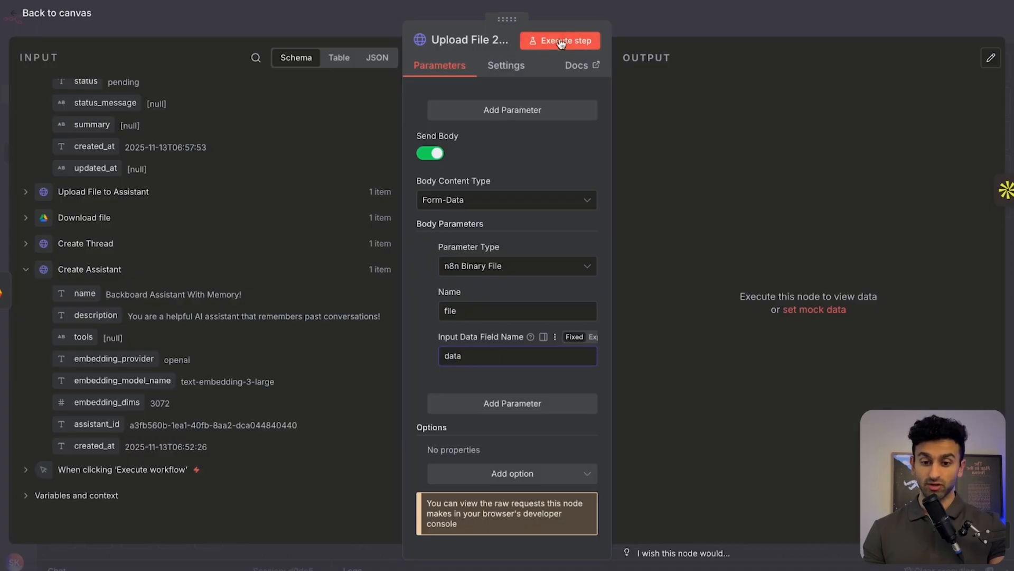
pyautogui.scroll(2, 242, 199)
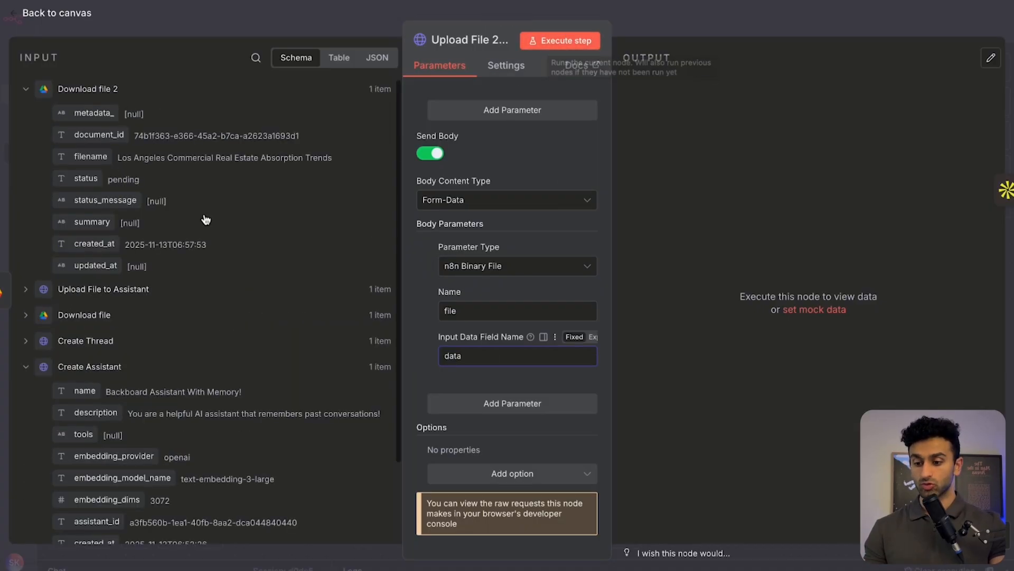
pyautogui.click(567, 42)
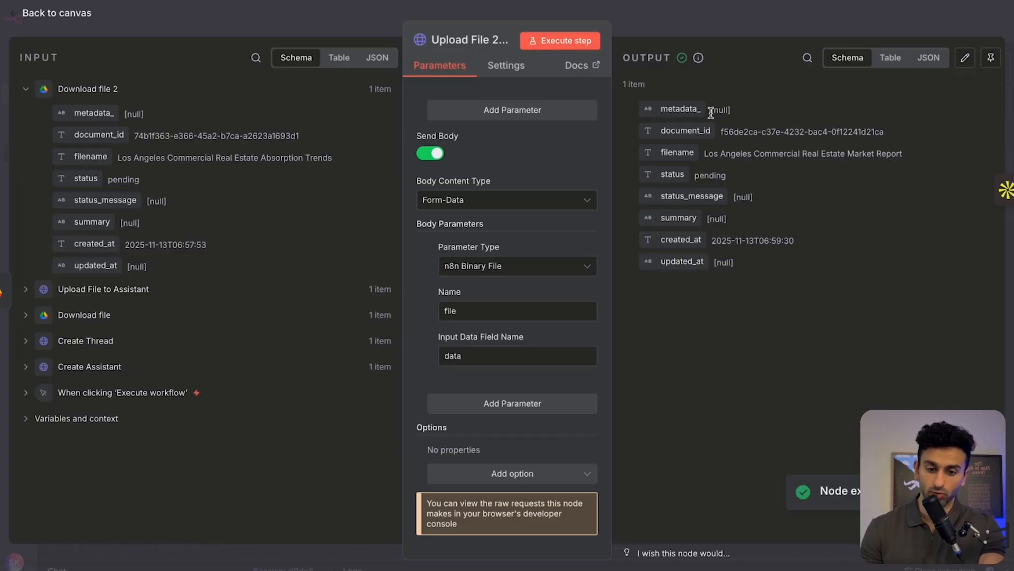
pyautogui.click(652, 16)
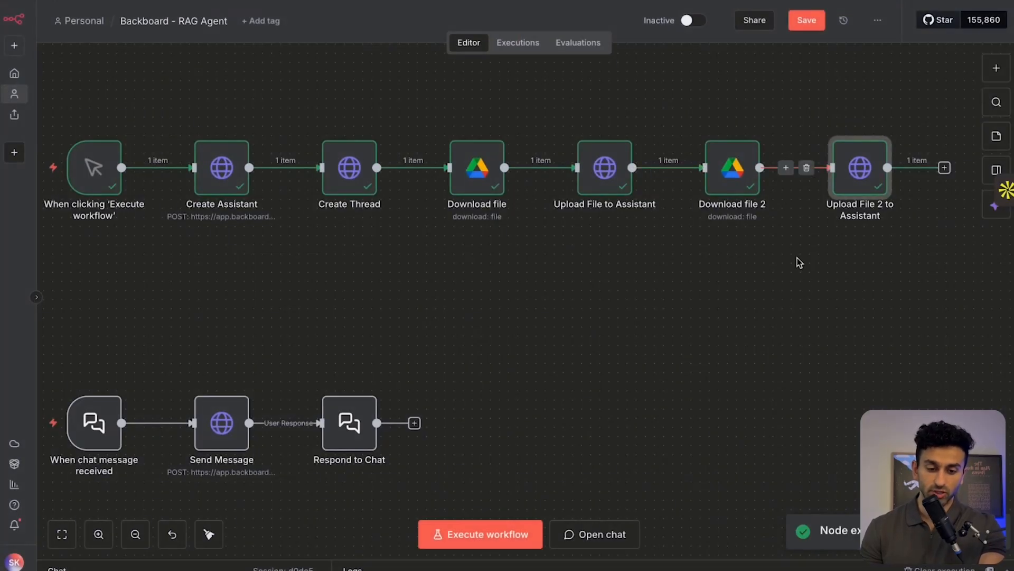
# Bring the whole Backboard - RAG Agent workflow into view and save it
pyautogui.scroll(-1, 766, 261)
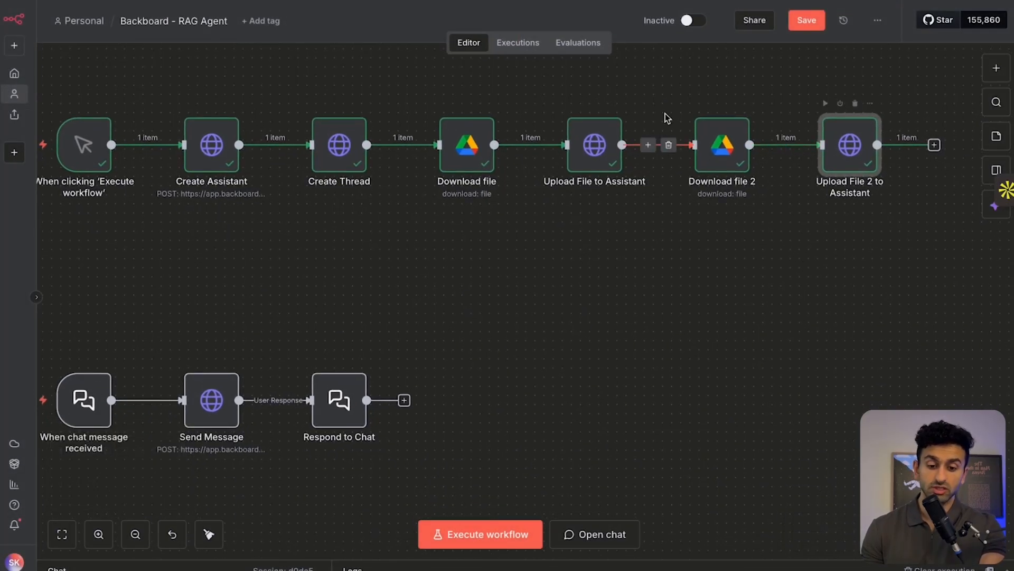
pyautogui.hscroll(-1, 491, 346)
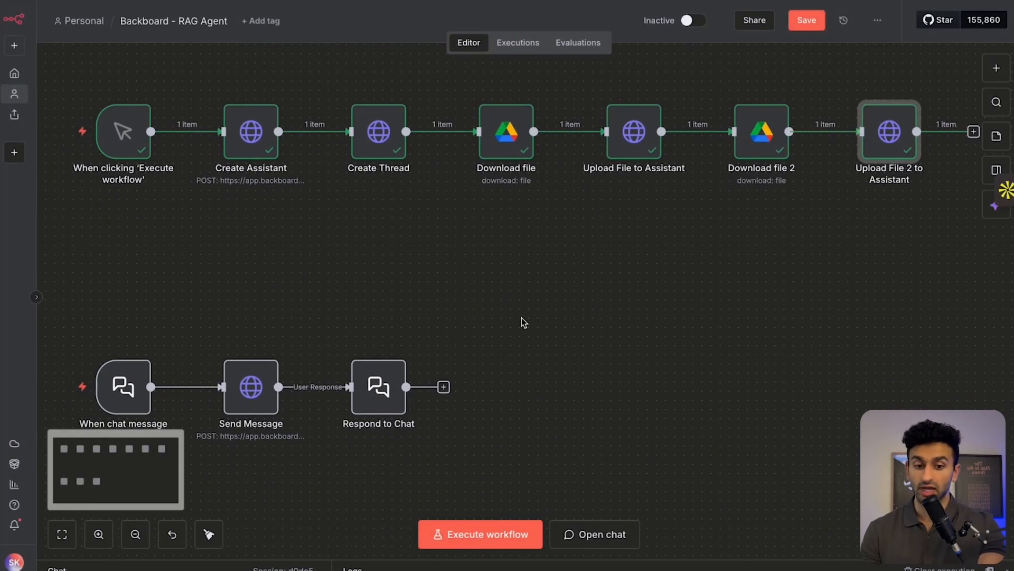
pyautogui.click(807, 20)
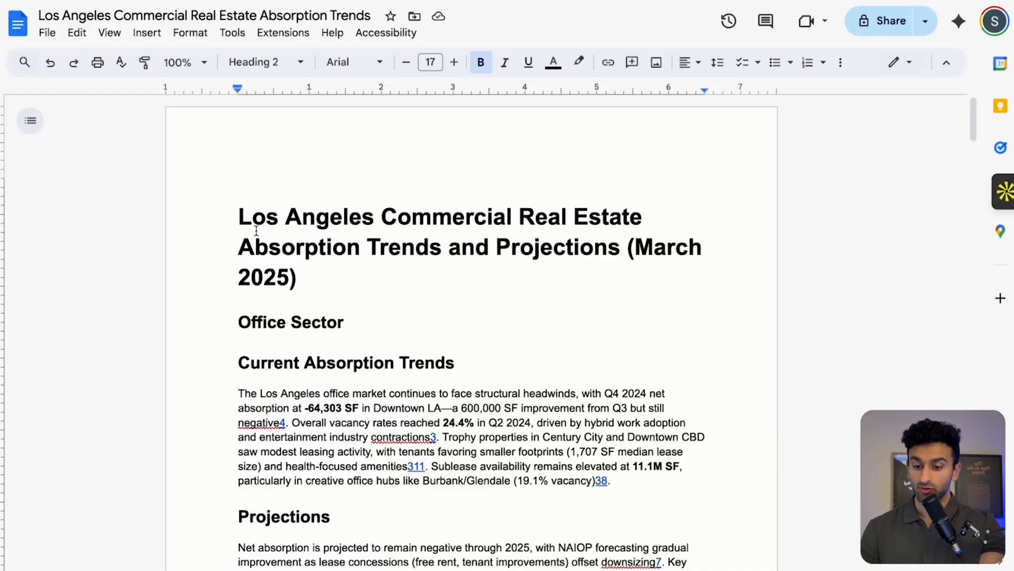
# Skim the Los Angeles Commercial Real Estate Absorption Trends report in Google Docs from its title through its sector sections
pyautogui.moveTo(228, 212); pyautogui.dragTo(436, 567)
pyautogui.scroll(-20, 434, 437)
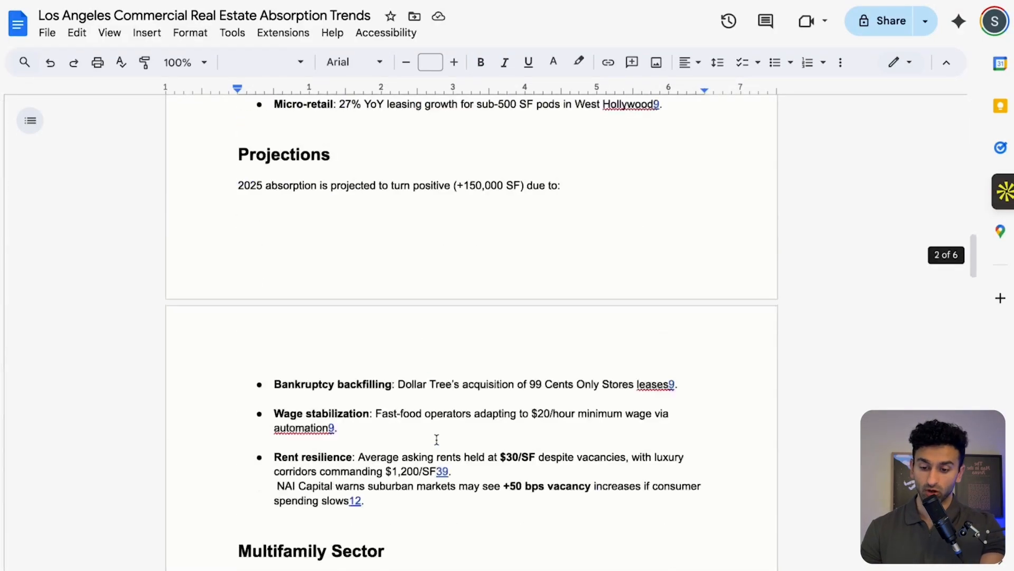
pyautogui.scroll(-10, 436, 439)
pyautogui.scroll(20, 436, 439)
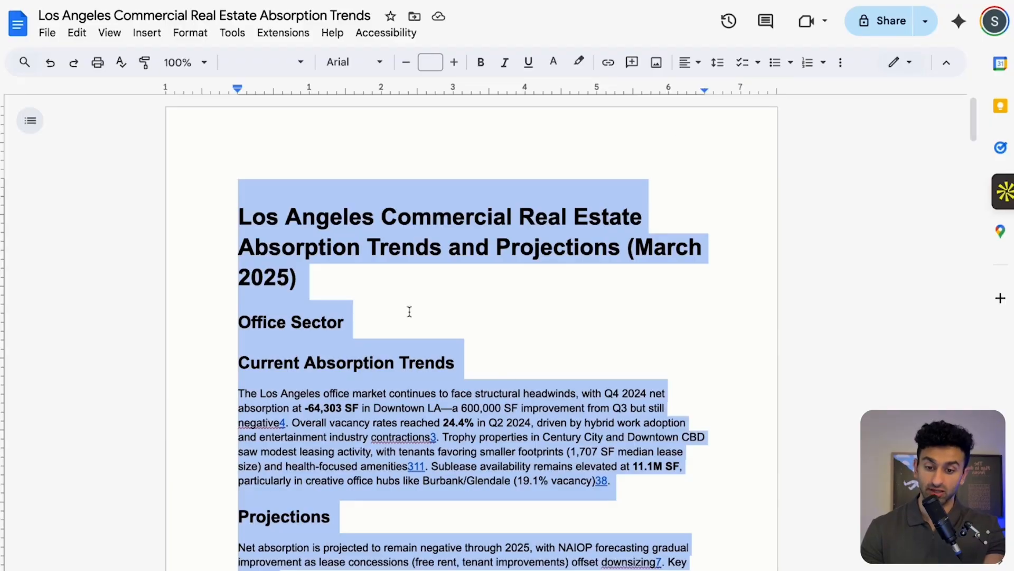
pyautogui.click(409, 312)
pyautogui.moveTo(320, 283); pyautogui.dragTo(332, 480)
pyautogui.click(392, 424)
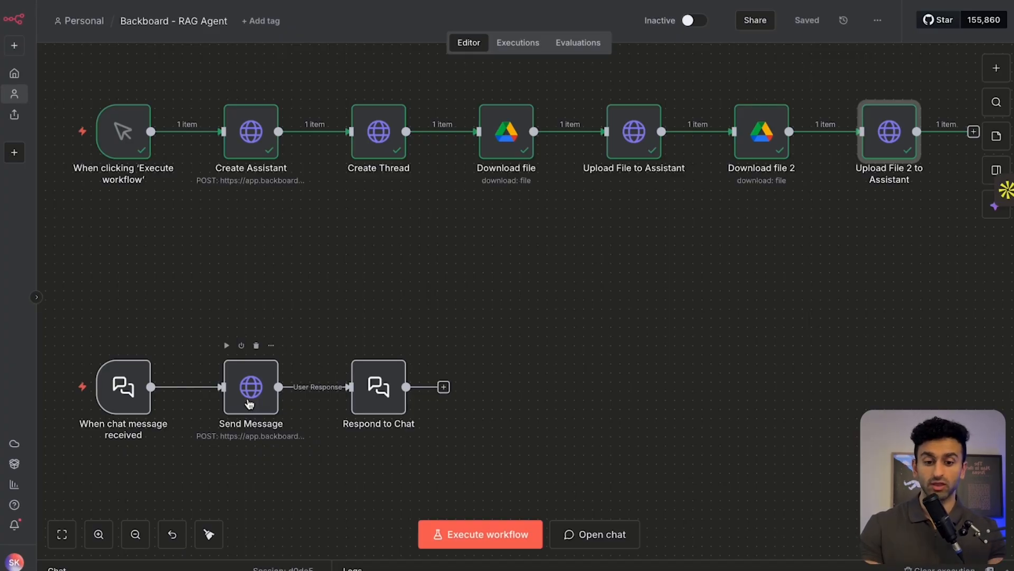
# Revisit the Upload File to Assistant node in n8n, then examine the opening Current Absorption Trends text in the Google Docs report
pyautogui.doubleClick(636, 135)
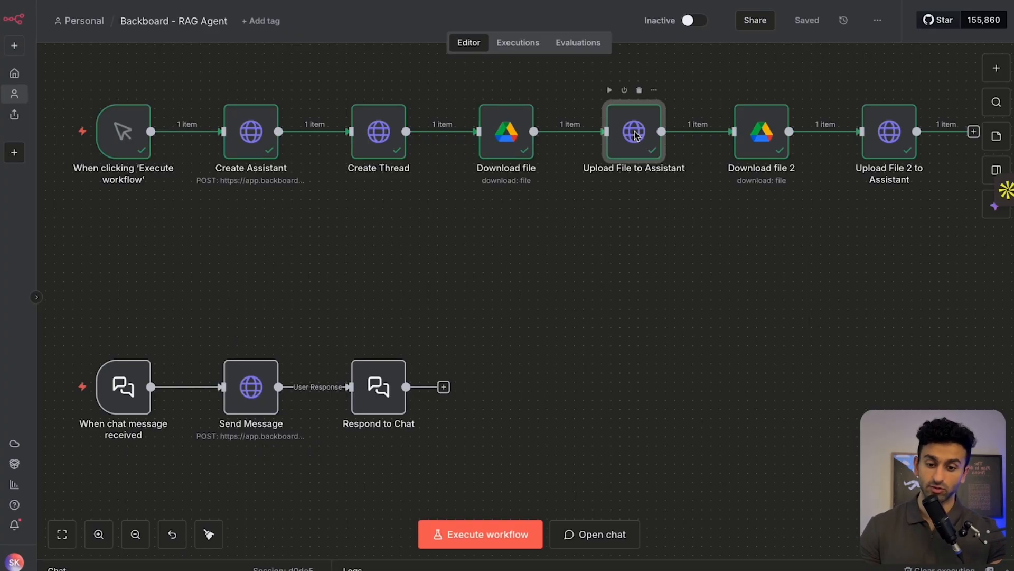
pyautogui.click(376, 16)
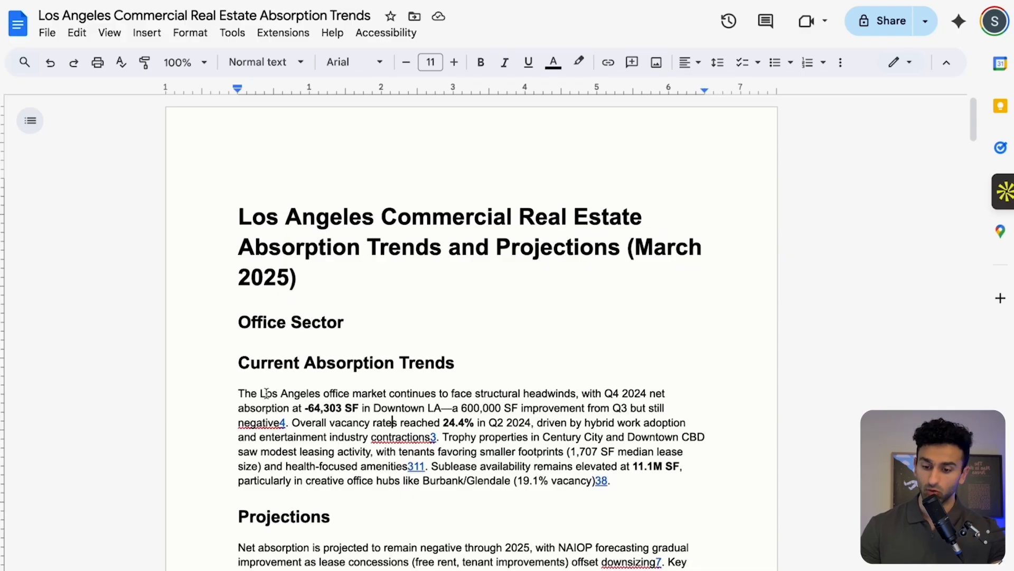
pyautogui.moveTo(261, 393); pyautogui.dragTo(425, 395)
pyautogui.click(426, 395)
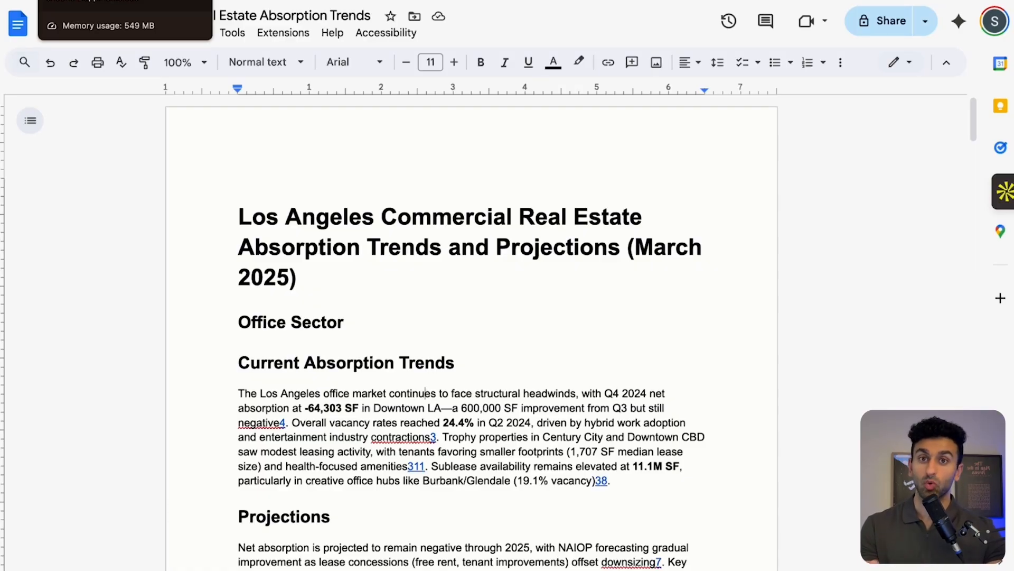
pyautogui.moveTo(238, 400); pyautogui.dragTo(523, 435)
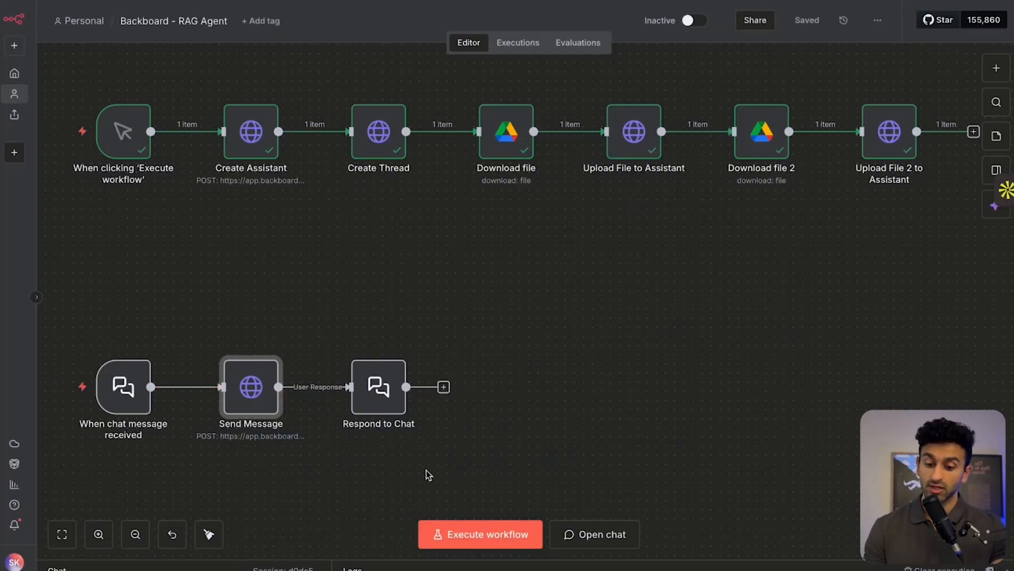
# In n8n, open the Send Message node and inspect the thread ID inside its request URL
pyautogui.scroll(-1, 428, 475)
pyautogui.hscroll(-1, 428, 475)
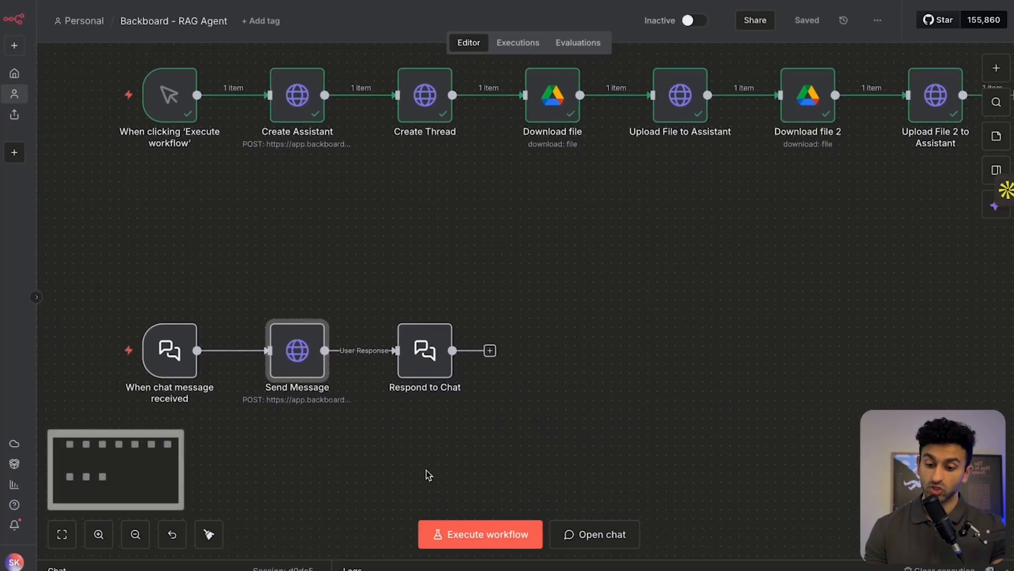
pyautogui.doubleClick(298, 361)
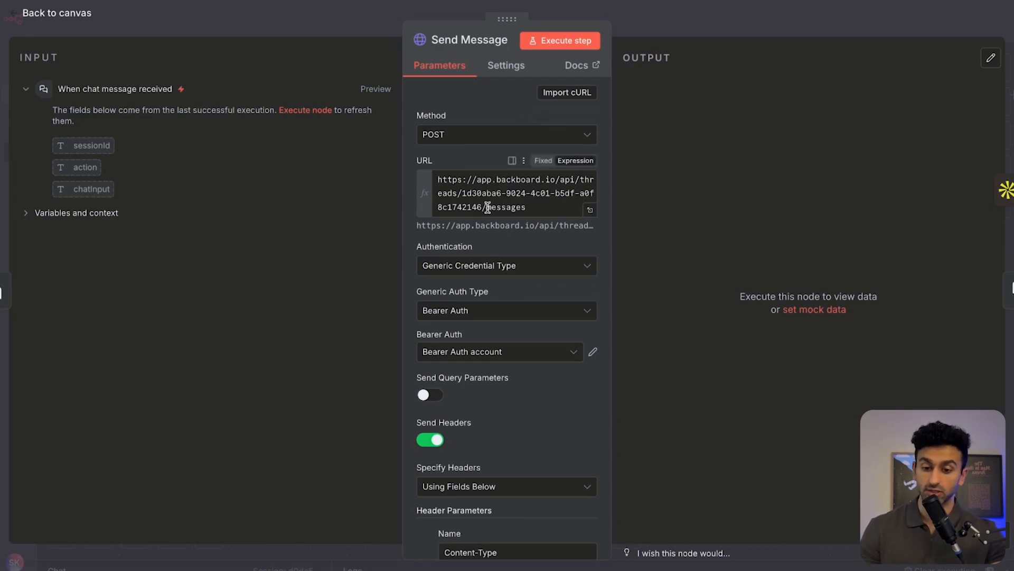
pyautogui.moveTo(482, 207); pyautogui.dragTo(463, 194)
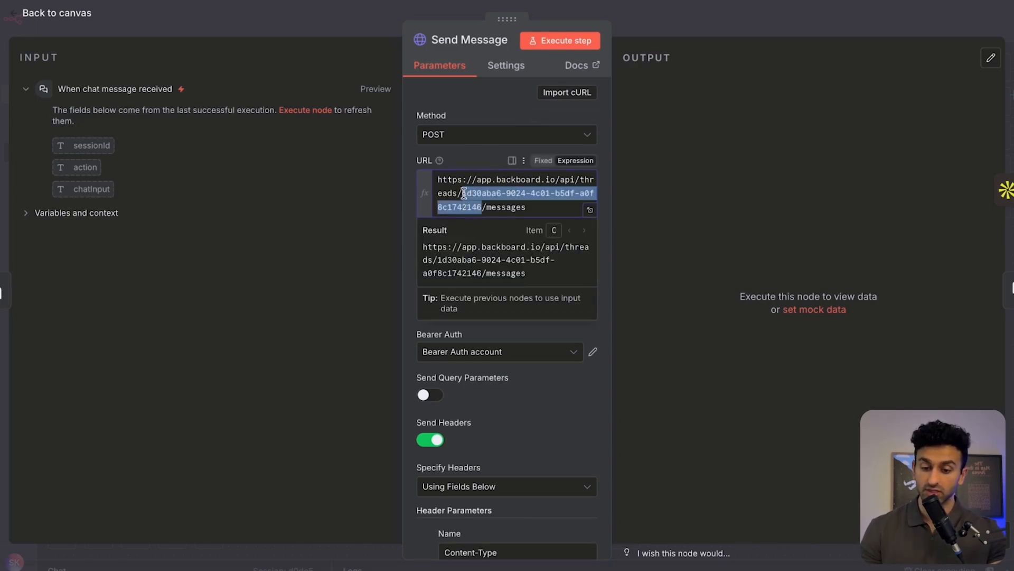
pyautogui.click(482, 207)
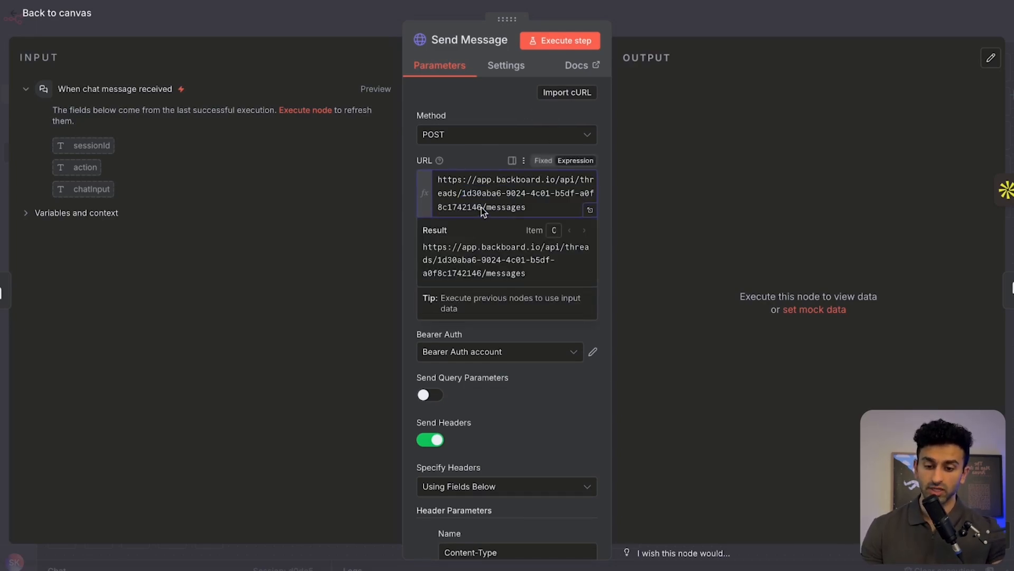
pyautogui.moveTo(481, 206); pyautogui.dragTo(463, 194)
pyautogui.click(484, 207)
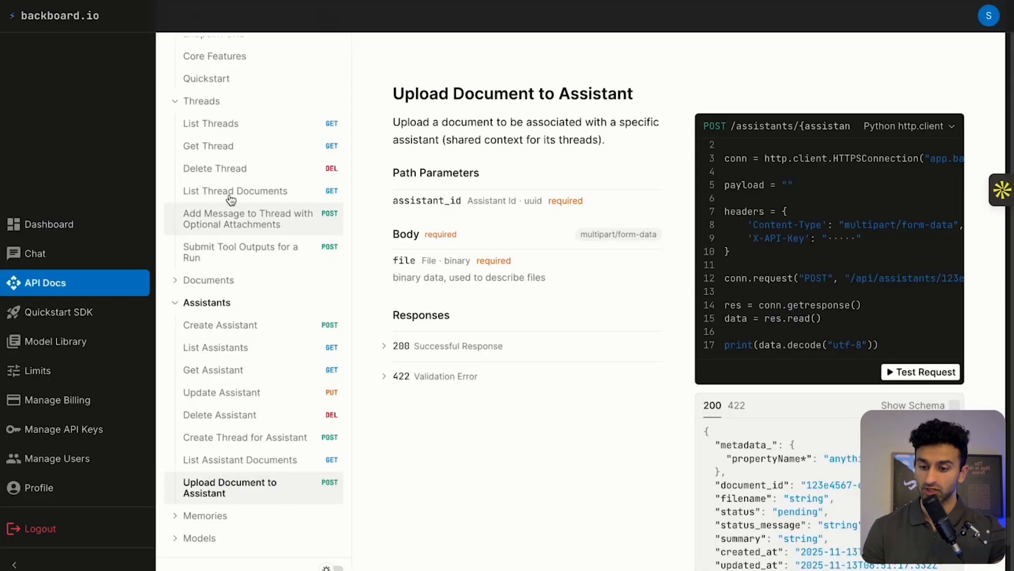
# Open the Quickstart in the Backboard API docs and examine how the thread ID is used in the send message URL
pyautogui.scroll(1, 225, 227)
pyautogui.click(193, 114)
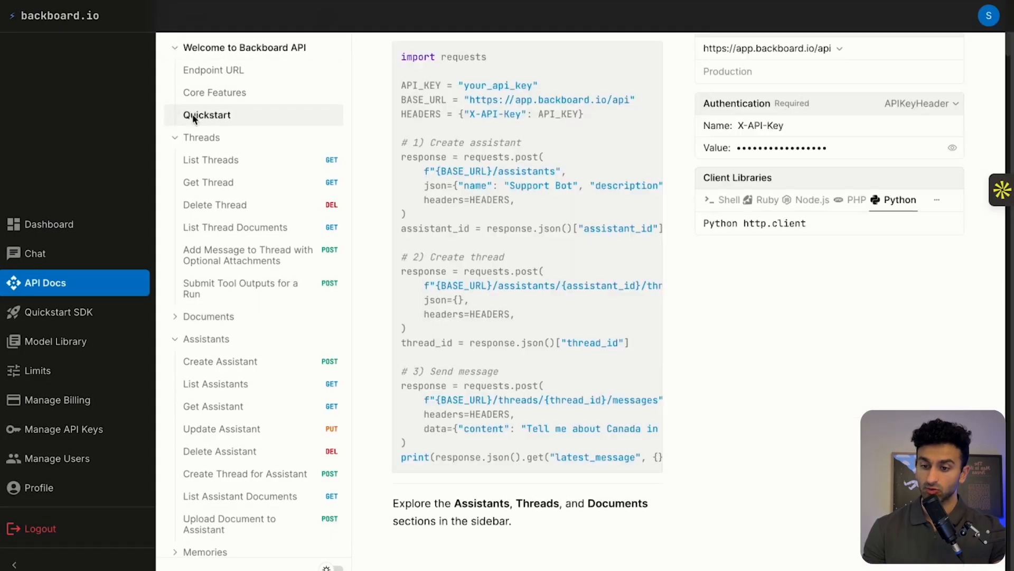
pyautogui.scroll(-1, 479, 391)
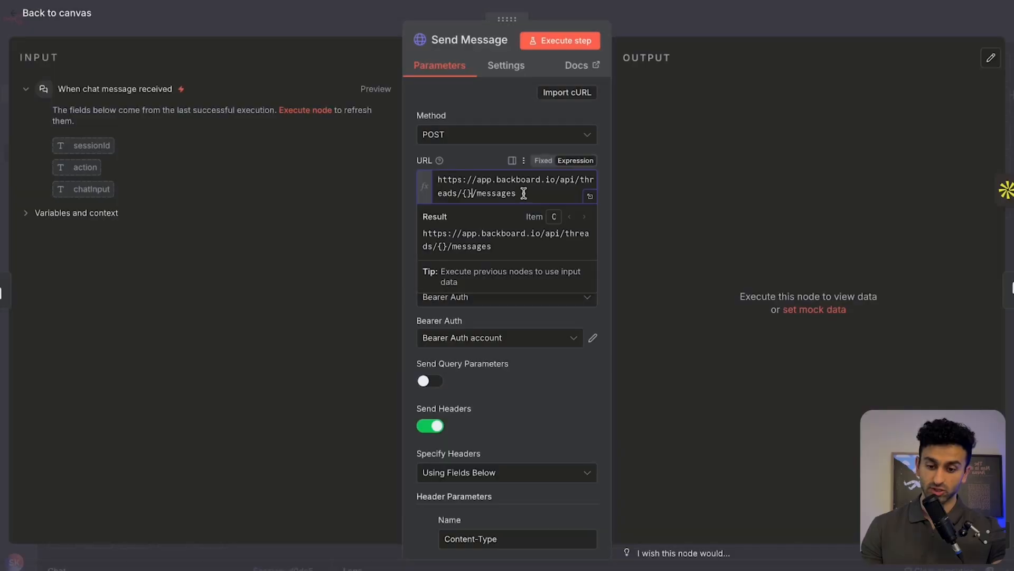
# In n8n, clear the {} placeholder from the Send Message URL and copy the thread_id value from the Create Thread output
pyautogui.press('BackSpace')
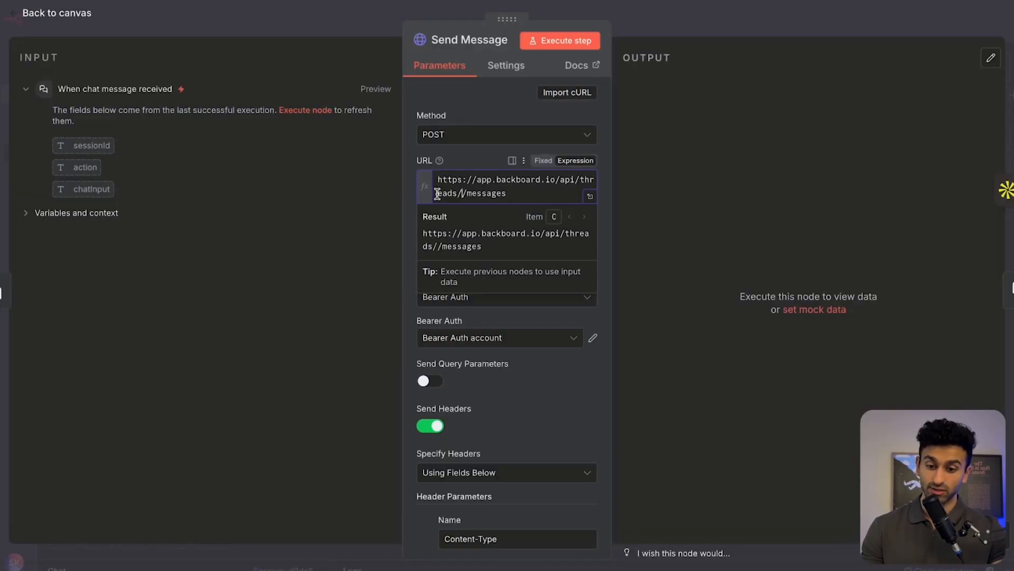
pyautogui.click(359, 24)
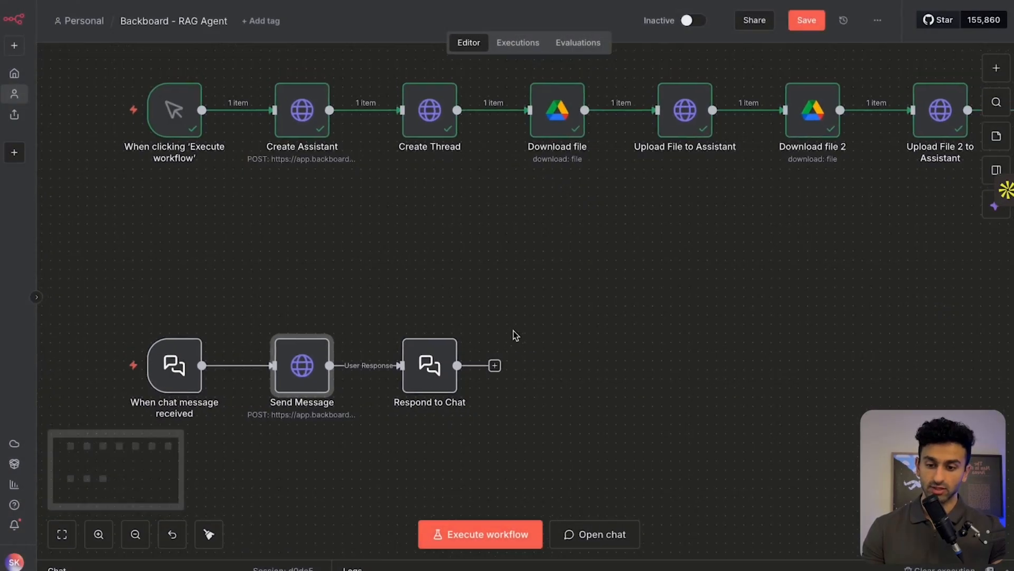
pyautogui.doubleClick(431, 121)
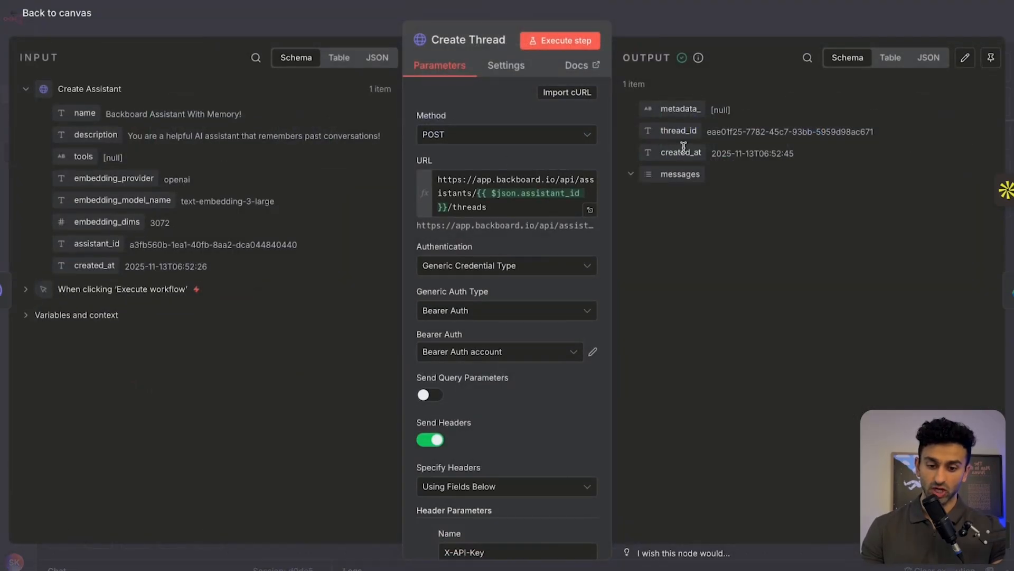
pyautogui.moveTo(865, 132); pyautogui.dragTo(707, 133)
pyautogui.hotkey('ctrl', 'c')
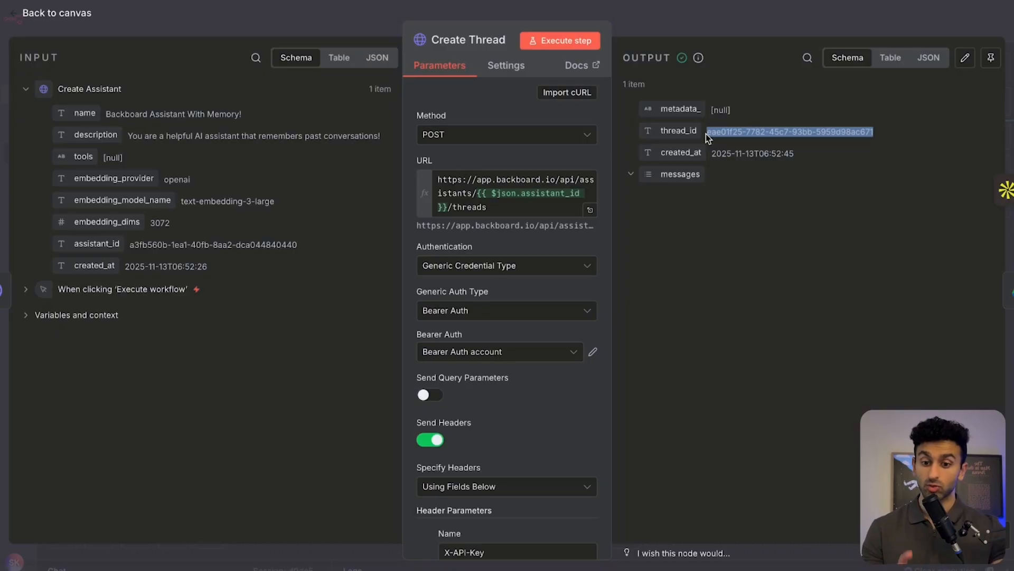
# Paste the copied thread_id between threads/ and /messages in the Send Message node's URL and review the full address
pyautogui.click(274, 23)
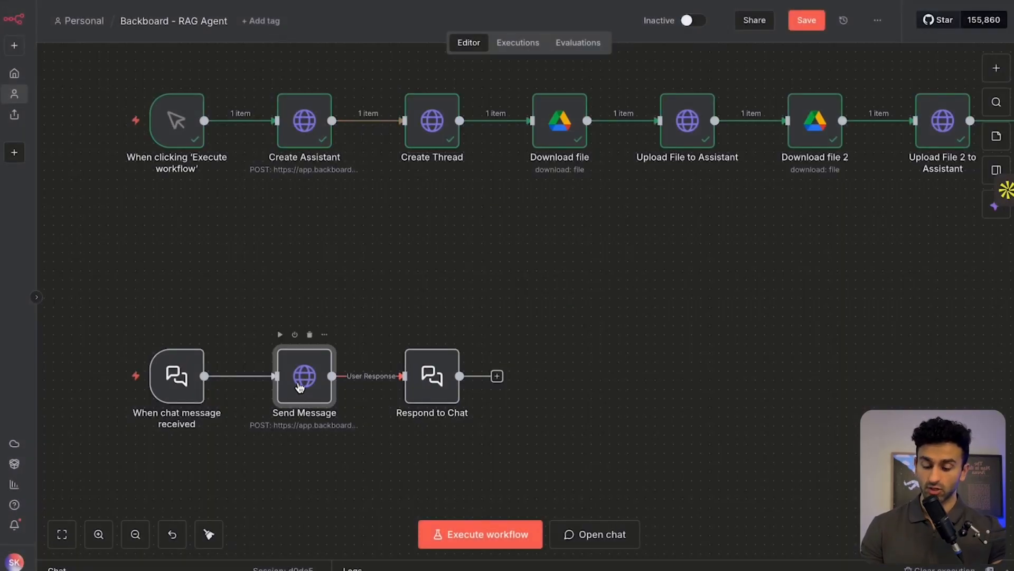
pyautogui.doubleClick(302, 378)
pyautogui.click(462, 194)
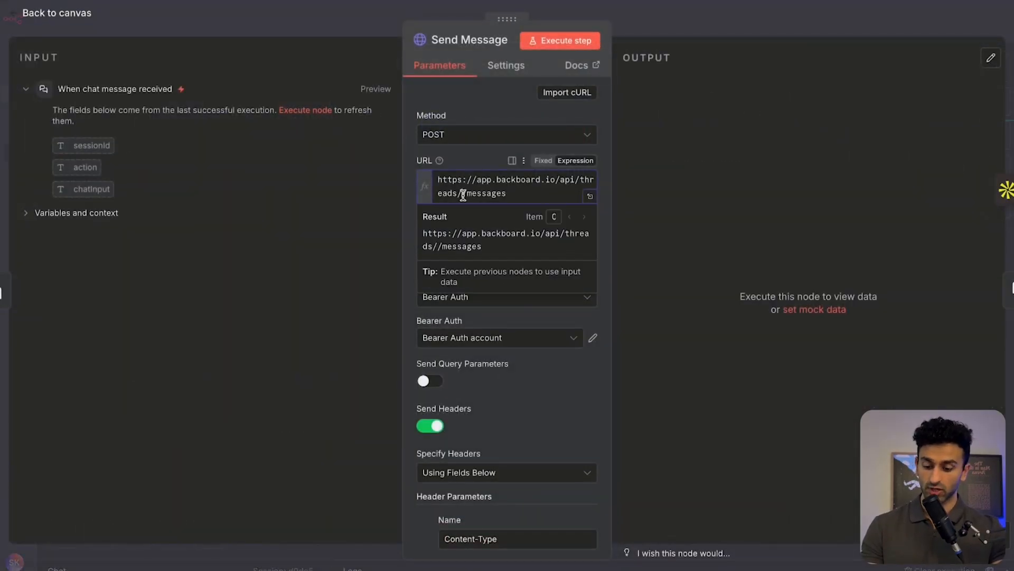
pyautogui.hotkey('ctrl', 'v')
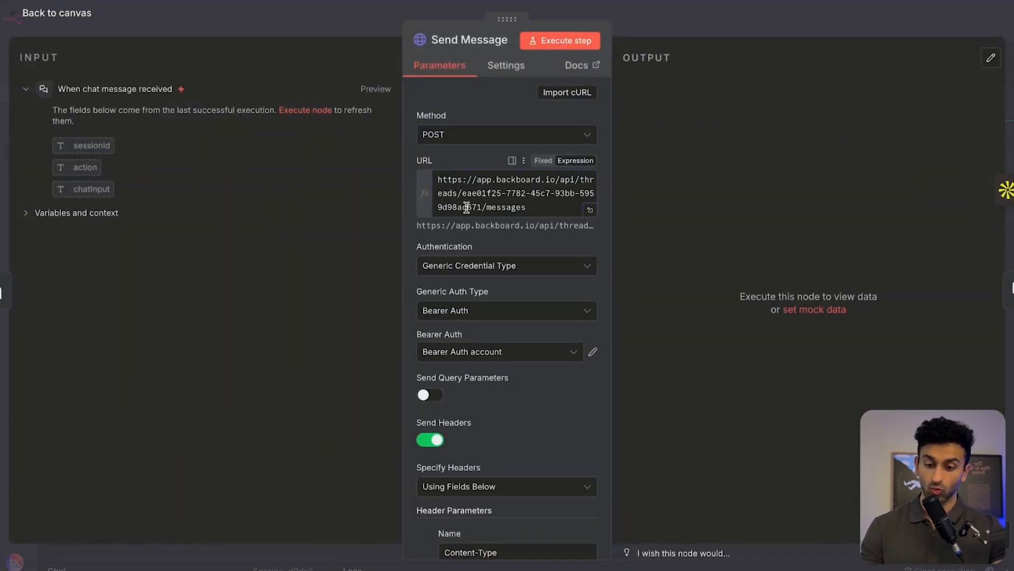
pyautogui.moveTo(528, 207); pyautogui.dragTo(417, 187)
pyautogui.click(404, 144)
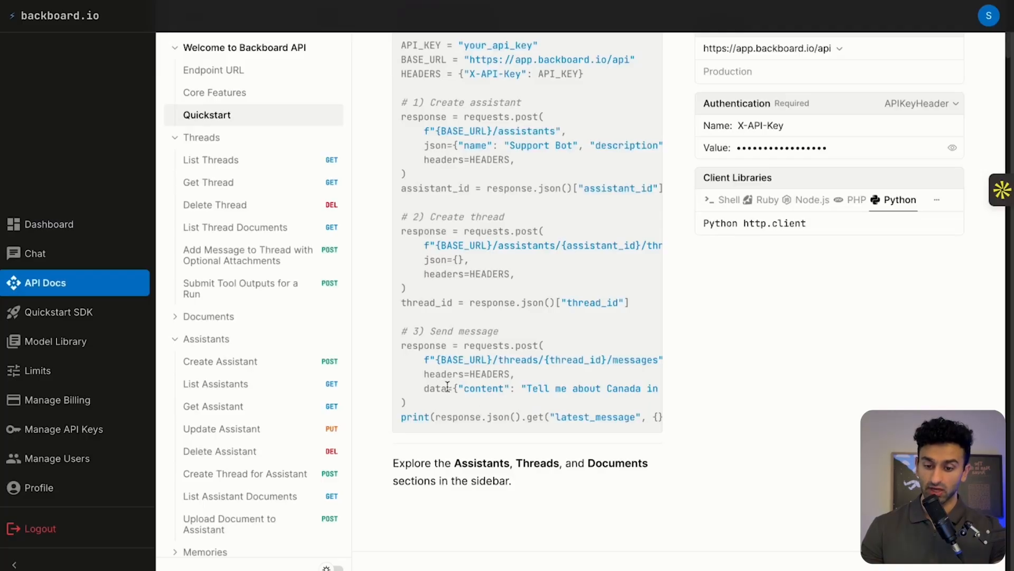
# Examine the Send message example's POST method and content data in the Backboard Quickstart
pyautogui.scroll(-1, 448, 387)
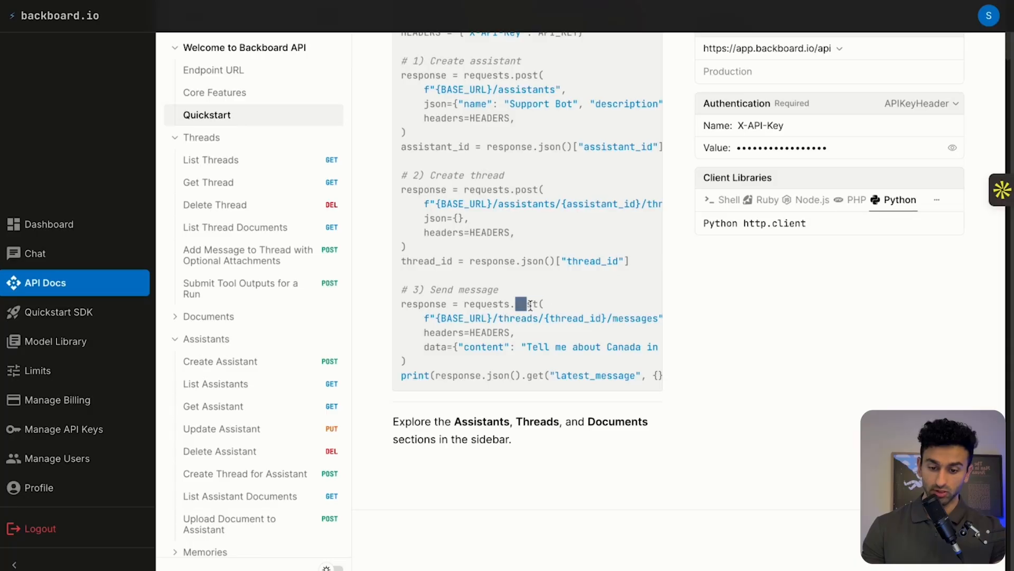
pyautogui.hscroll(1, 491, 322)
pyautogui.moveTo(448, 351); pyautogui.dragTo(608, 347)
pyautogui.click(590, 346)
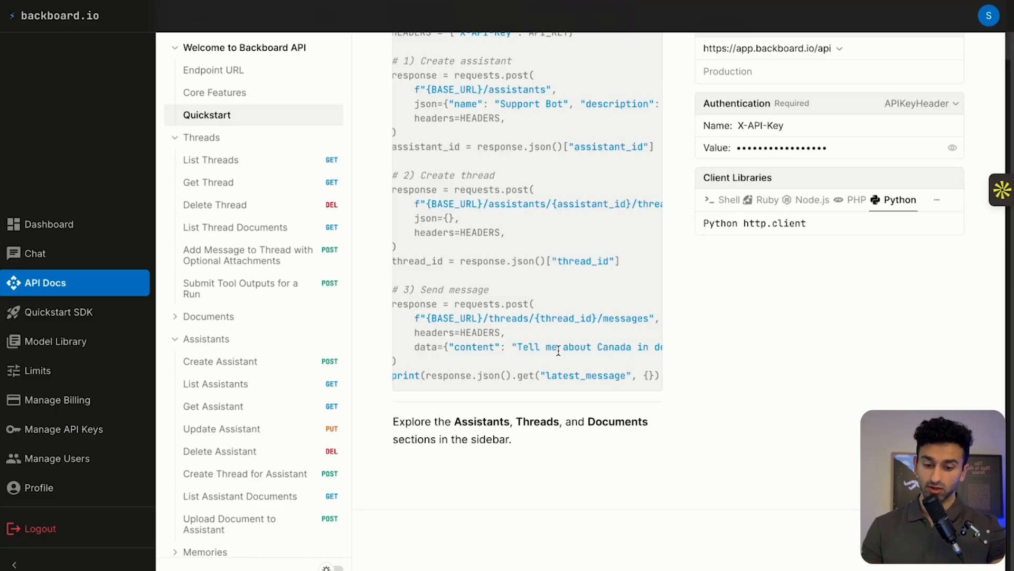
# Examine the remaining data fields, including memory, in the Backboard Quickstart's Send message example
pyautogui.hscroll(5, 558, 351)
pyautogui.moveTo(470, 350); pyautogui.dragTo(556, 348)
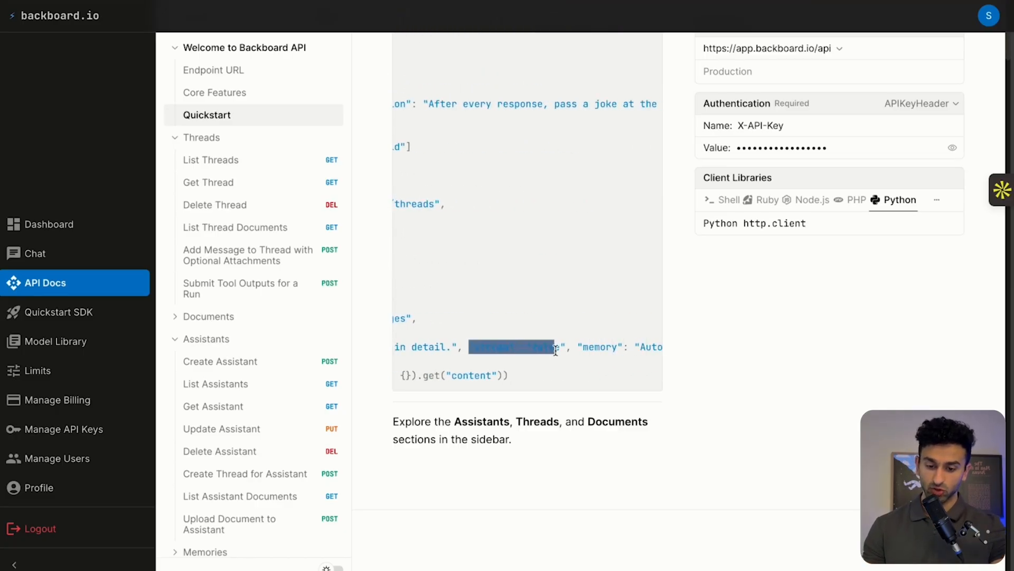
pyautogui.click(556, 364)
pyautogui.hscroll(2, 560, 354)
pyautogui.hscroll(-7, 544, 373)
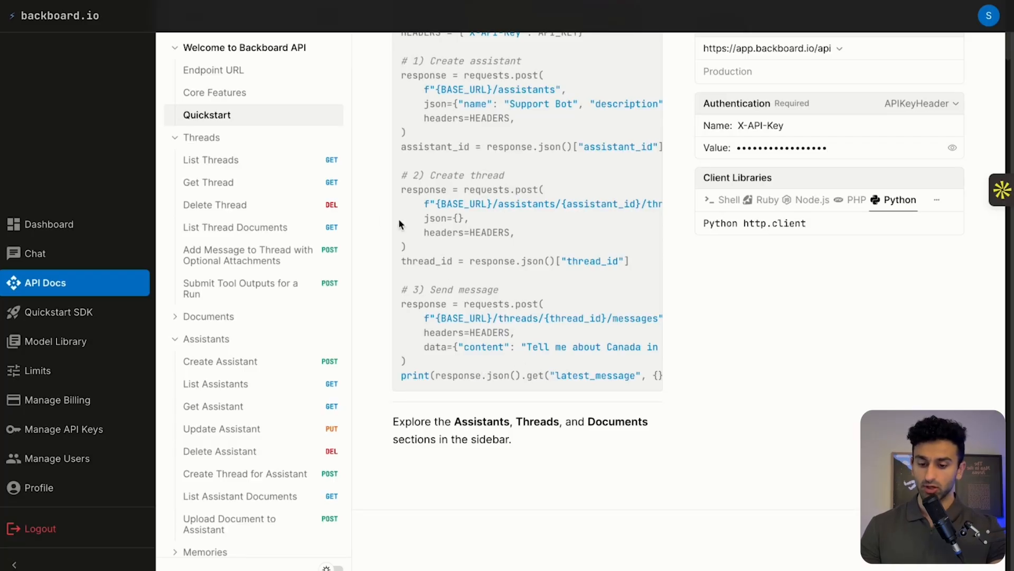
pyautogui.scroll(3, 509, 334)
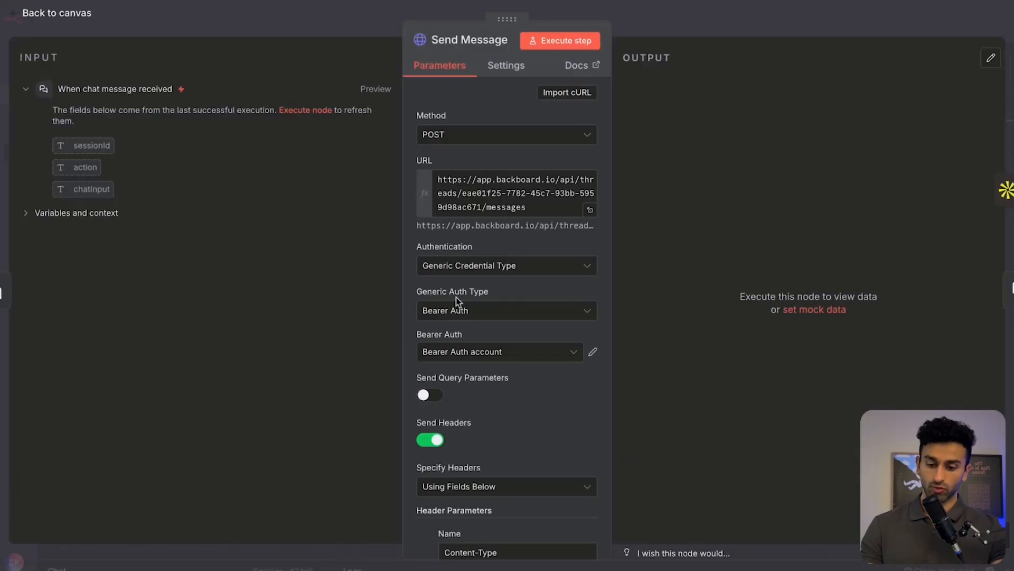
# Switch to n8n and review the Send Message node's authentication, header parameters and body settings
pyautogui.scroll(-4, 438, 365)
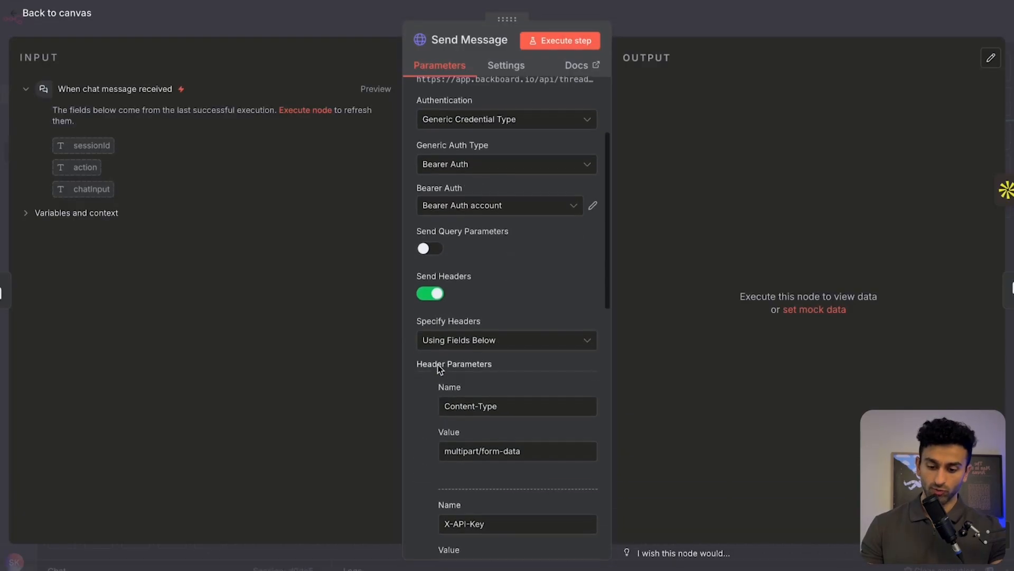
pyautogui.scroll(-2, 508, 394)
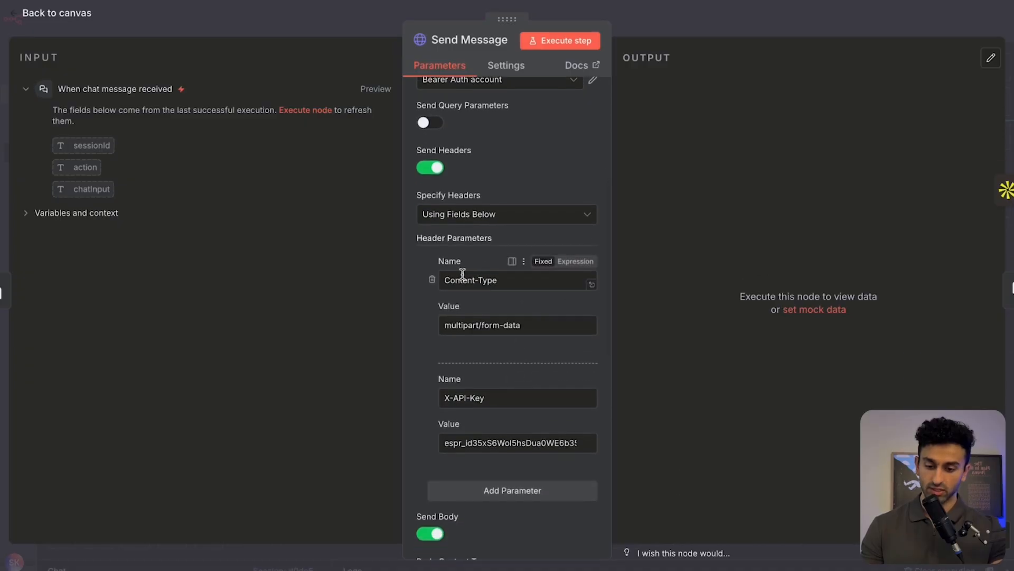
pyautogui.scroll(5, 494, 415)
pyautogui.scroll(-10, 493, 414)
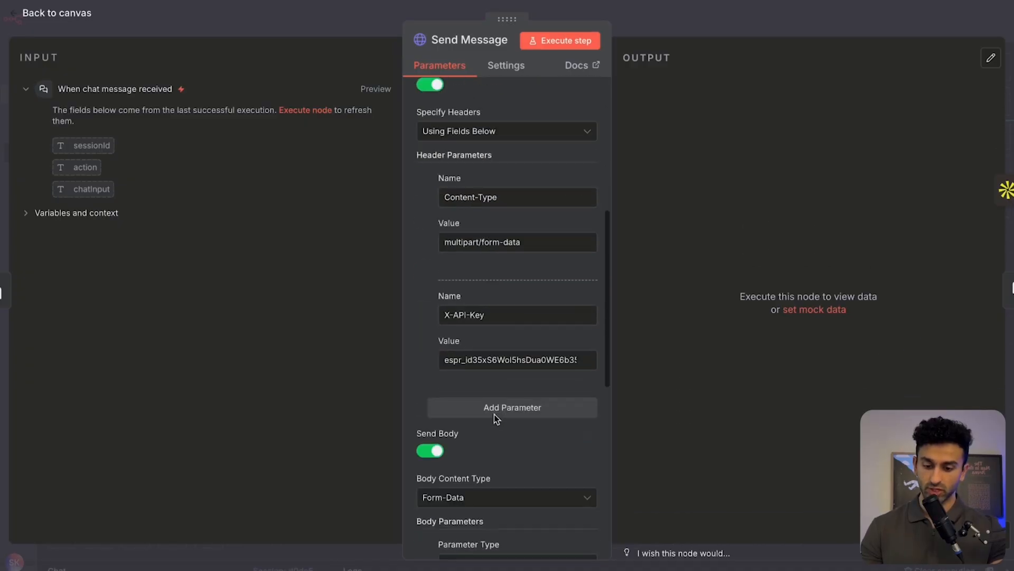
pyautogui.scroll(-2, 497, 418)
# Inspect the Send Message node's content body parameter, its chatInput expression, and the memory parameter below it
pyautogui.click(471, 381)
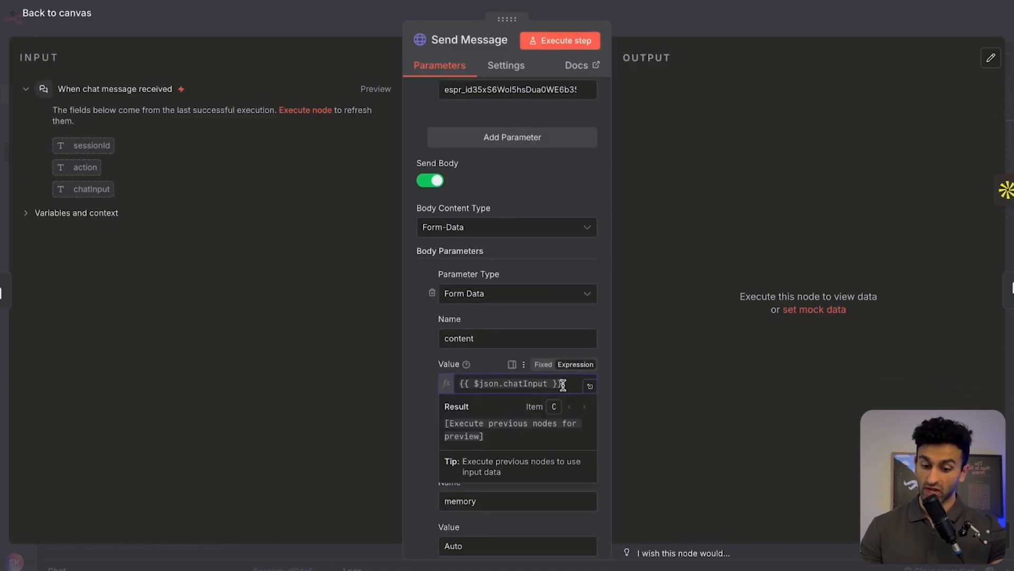
pyautogui.click(487, 363)
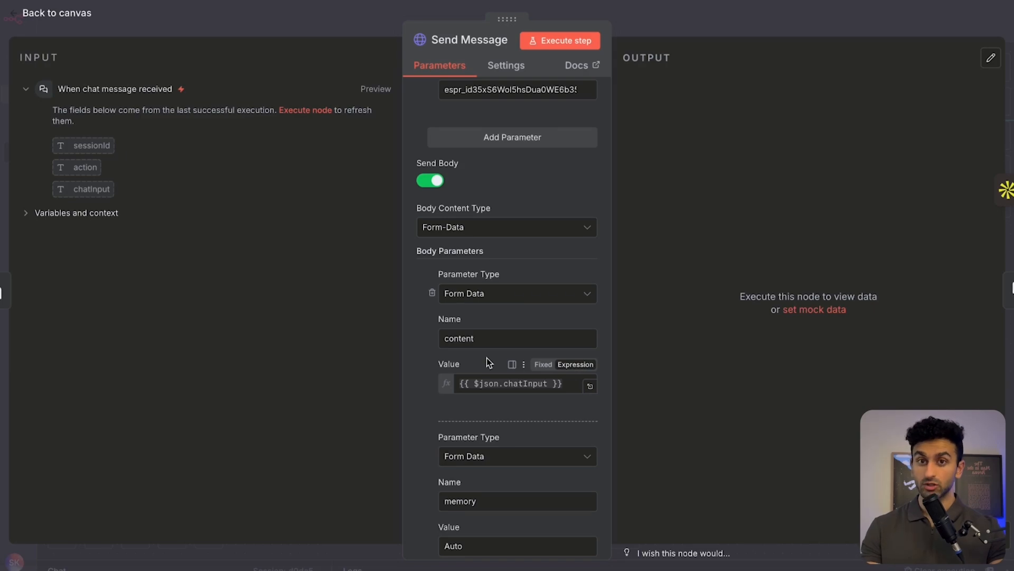
pyautogui.click(569, 381)
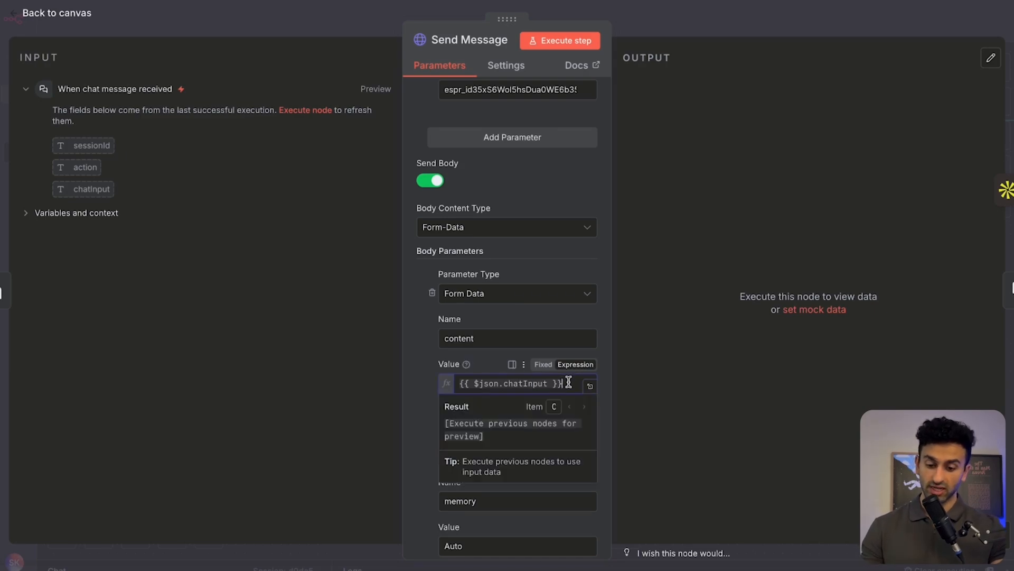
pyautogui.moveTo(569, 381); pyautogui.dragTo(432, 382)
pyautogui.click(478, 341)
pyautogui.scroll(-1, 504, 469)
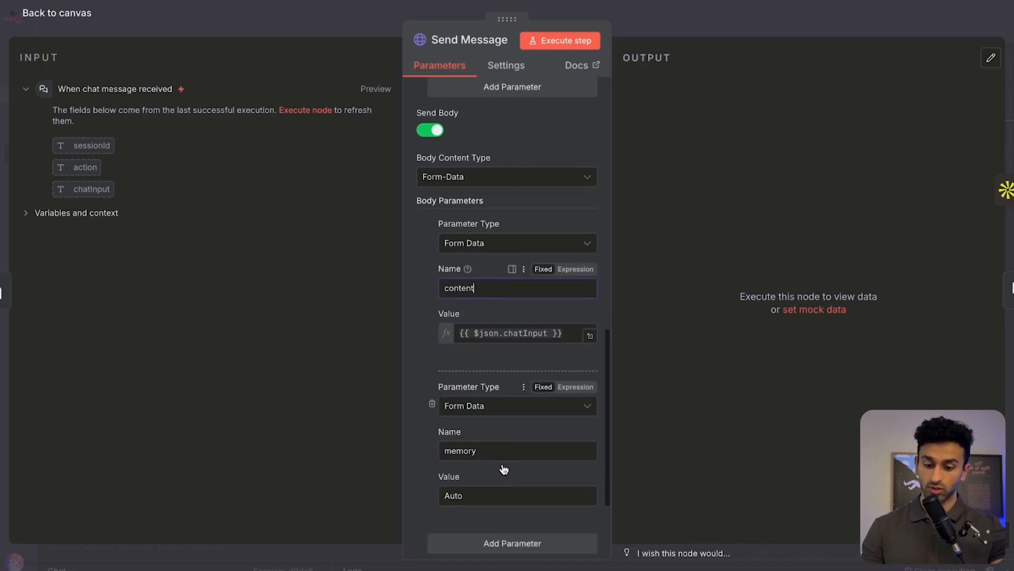
pyautogui.scroll(-3, 504, 469)
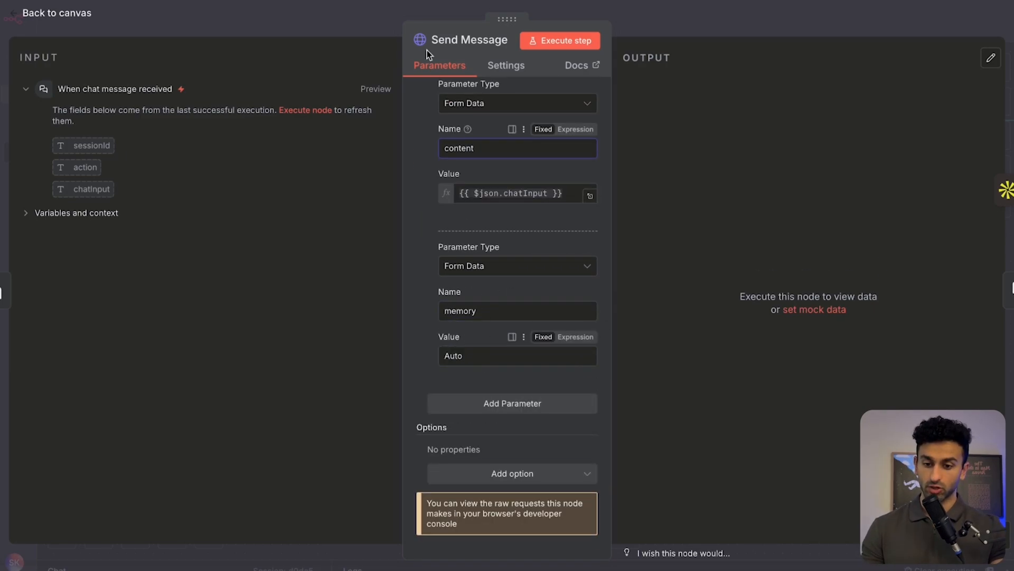
# Close the Send Message node and send the chat message "hi, what are the LA commerical real estate market trends?"
pyautogui.press('Escape')
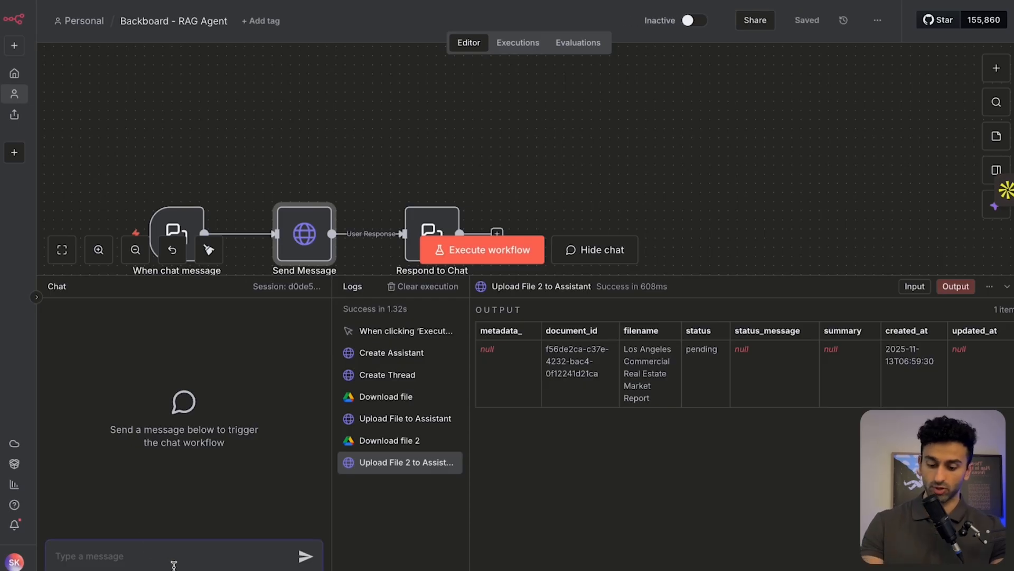
pyautogui.click(174, 560)
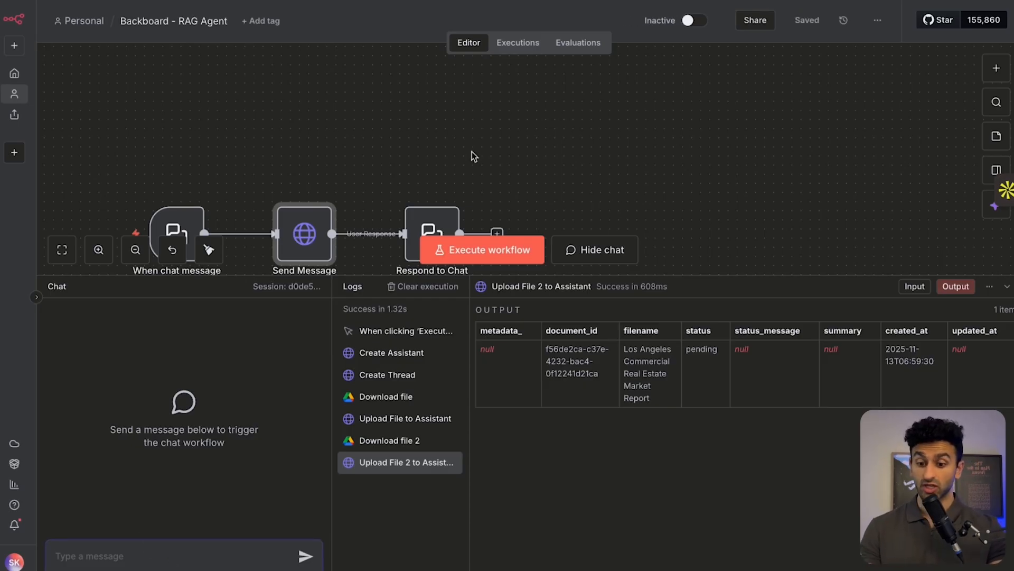
pyautogui.write('hi, what are the LA commerical real estate market trends?')
pyautogui.press('Return')
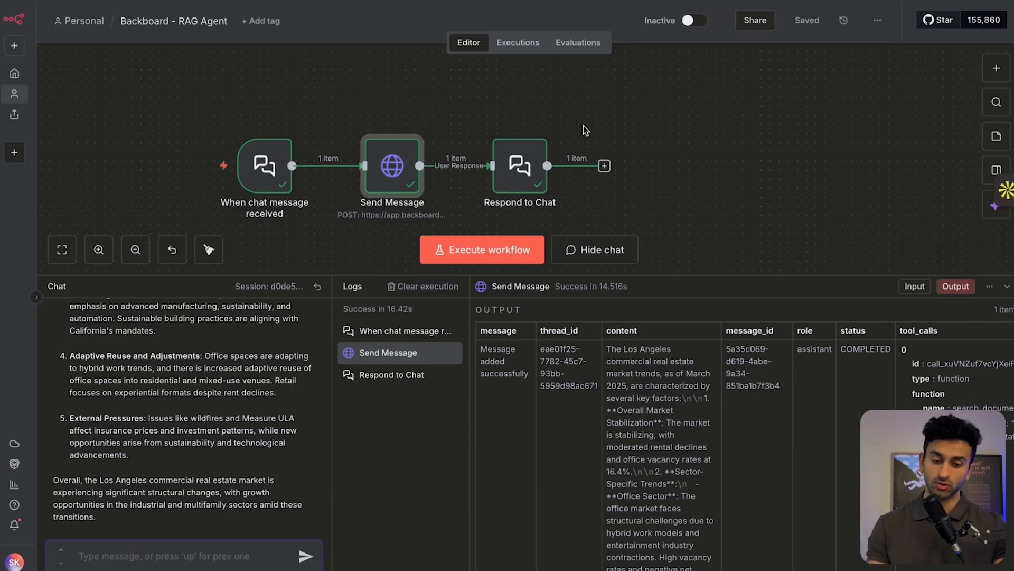
# Look over both workflow branches and read the generated reply in the Send Message output's content field
pyautogui.scroll(2, 561, 125)
pyautogui.scroll(3, 561, 125)
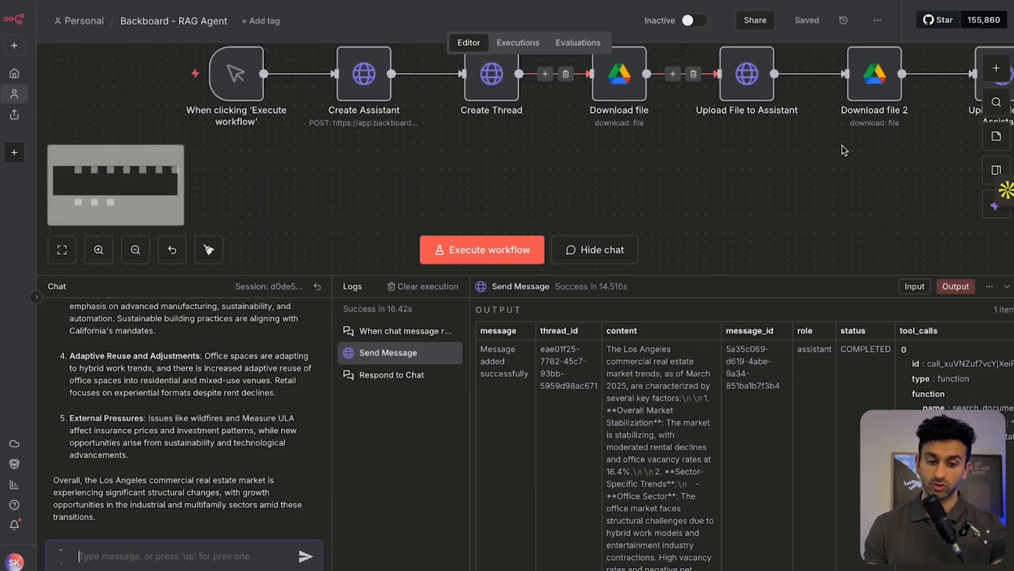
pyautogui.scroll(-6, 613, 247)
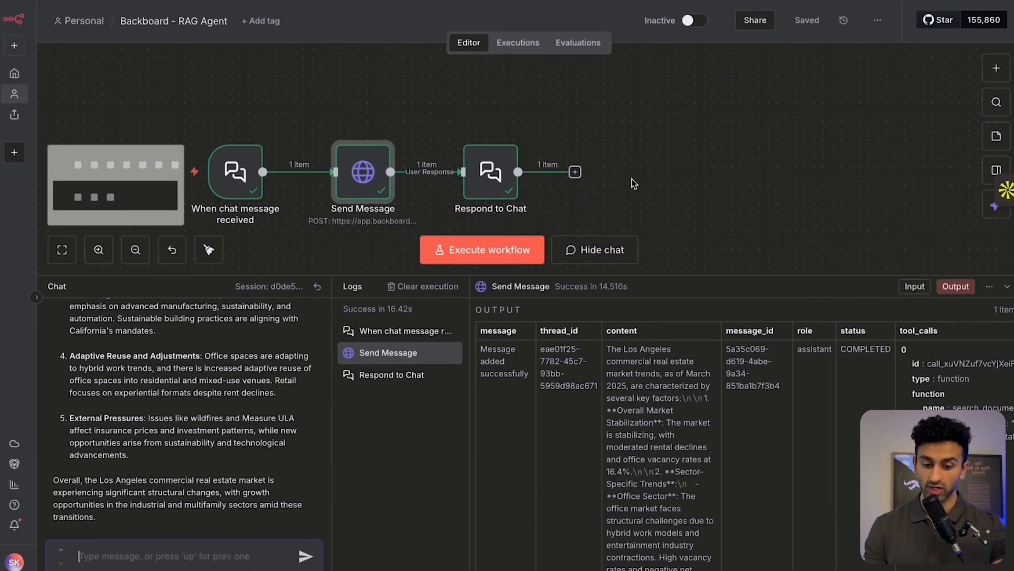
pyautogui.moveTo(607, 350); pyautogui.dragTo(639, 471)
pyautogui.click(624, 380)
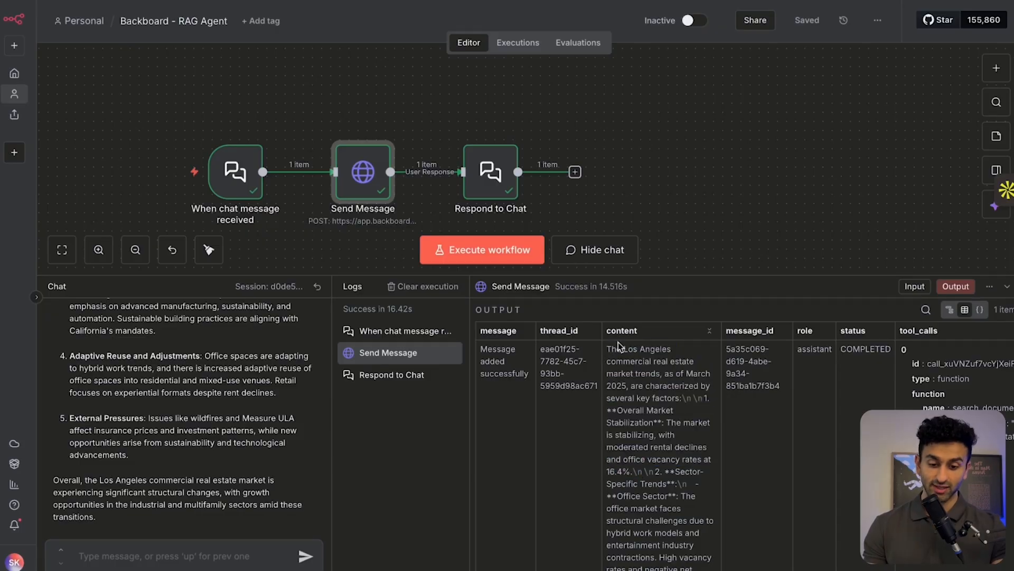
pyautogui.scroll(-2, 647, 359)
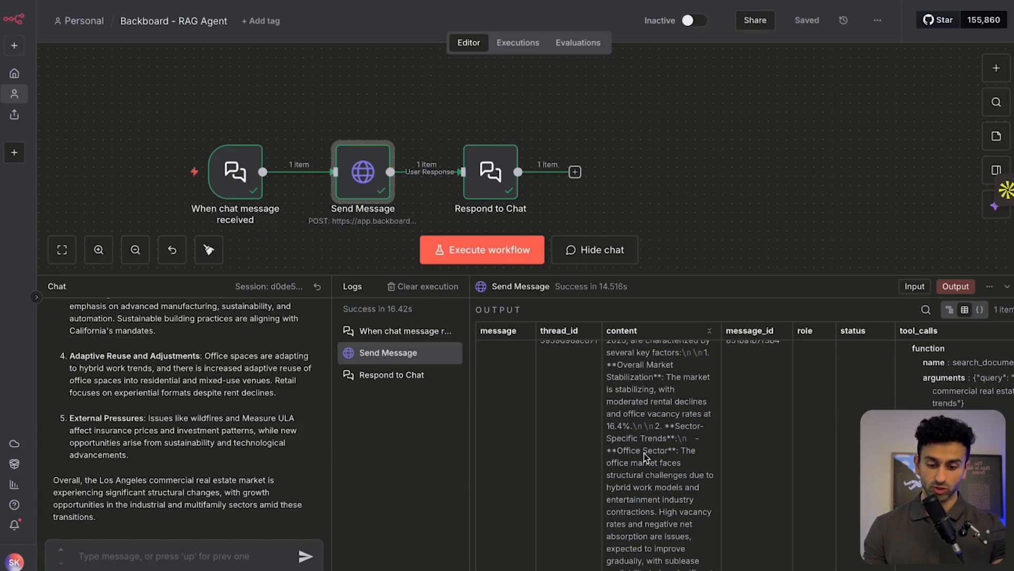
pyautogui.scroll(1, 639, 362)
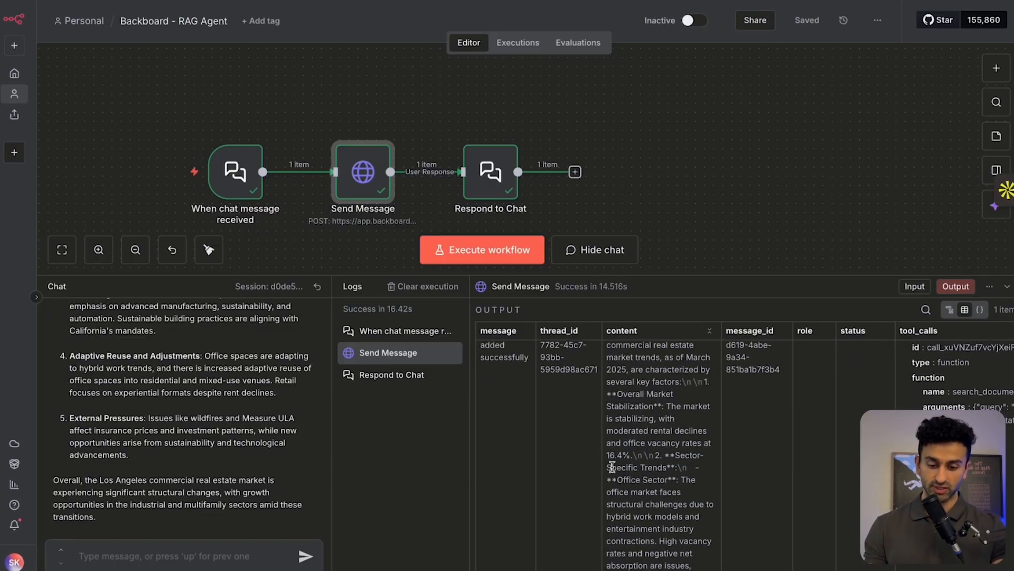
pyautogui.scroll(-1, 615, 458)
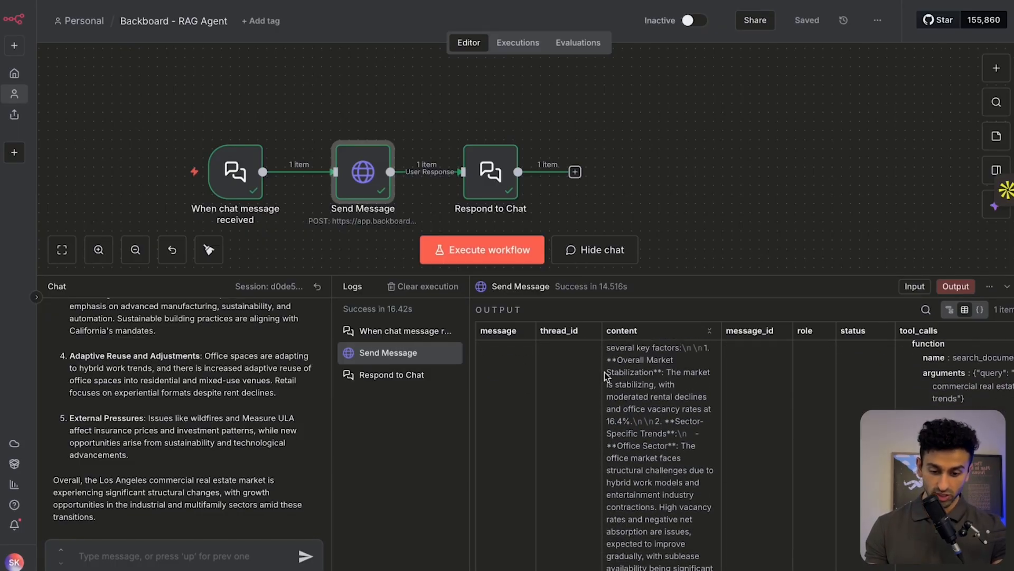
# Compare the chat reply's Overall Market Stabilization point with the office vacancy sentence in the Los Angeles Commercial Real Estate Market Report
pyautogui.scroll(3, 207, 355)
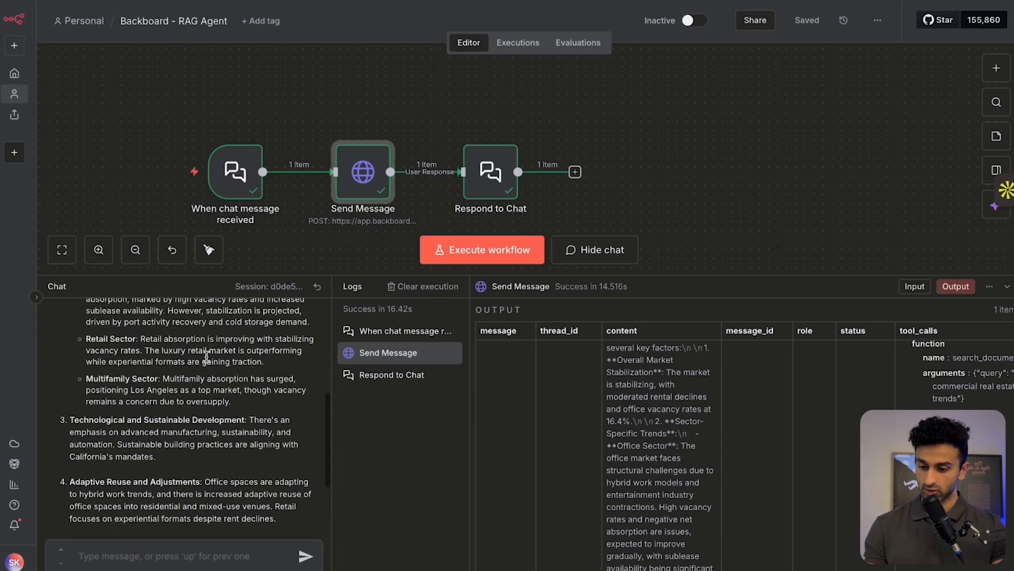
pyautogui.scroll(5, 206, 356)
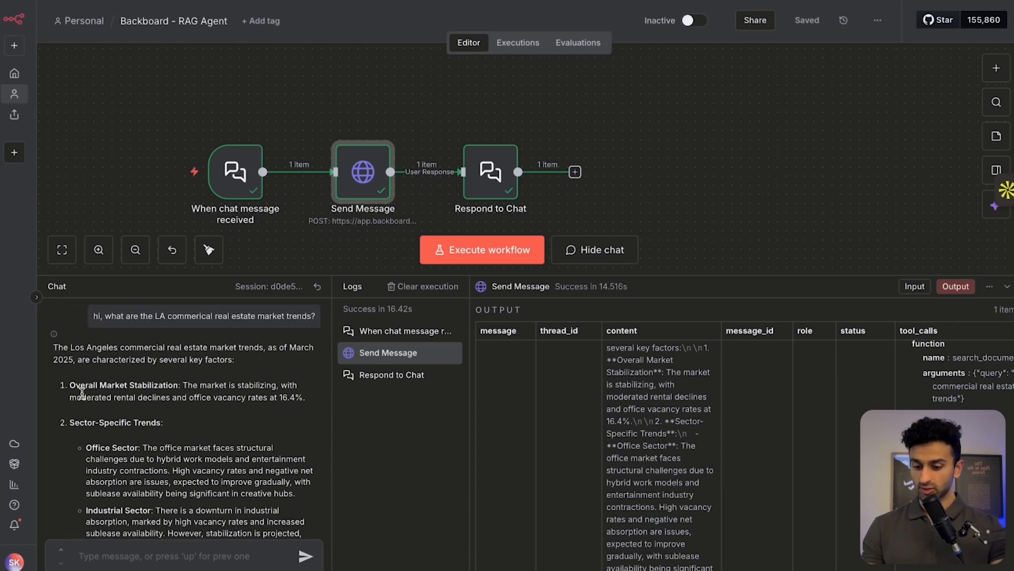
pyautogui.moveTo(70, 396); pyautogui.dragTo(237, 401)
pyautogui.click(218, 407)
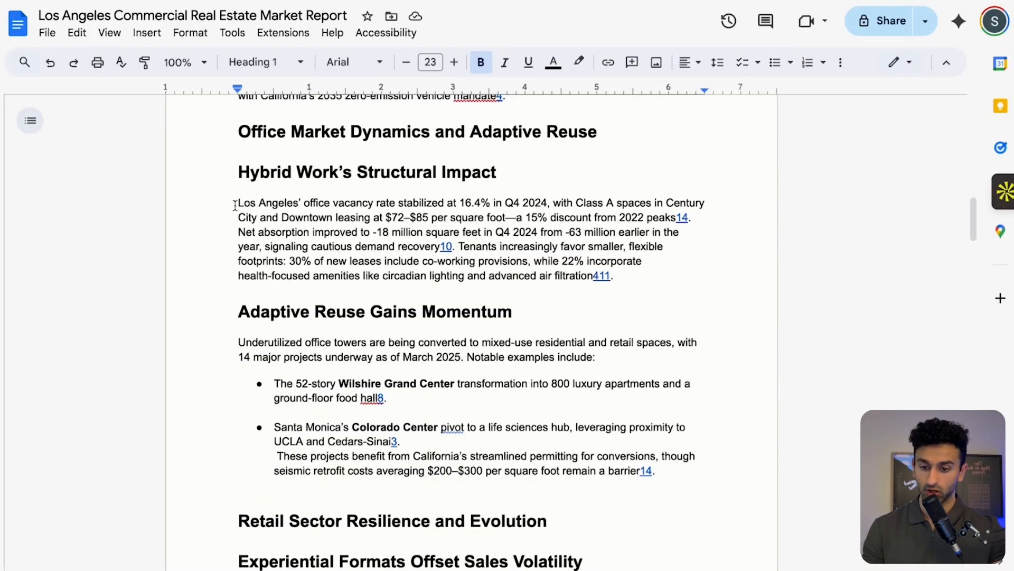
pyautogui.moveTo(238, 203); pyautogui.dragTo(496, 202)
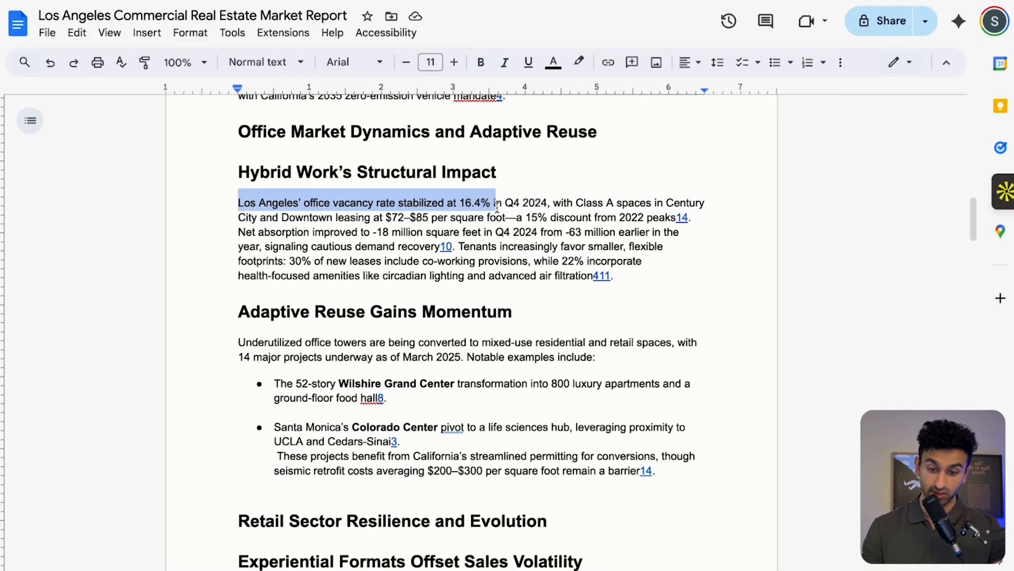
pyautogui.scroll(-1, 472, 274)
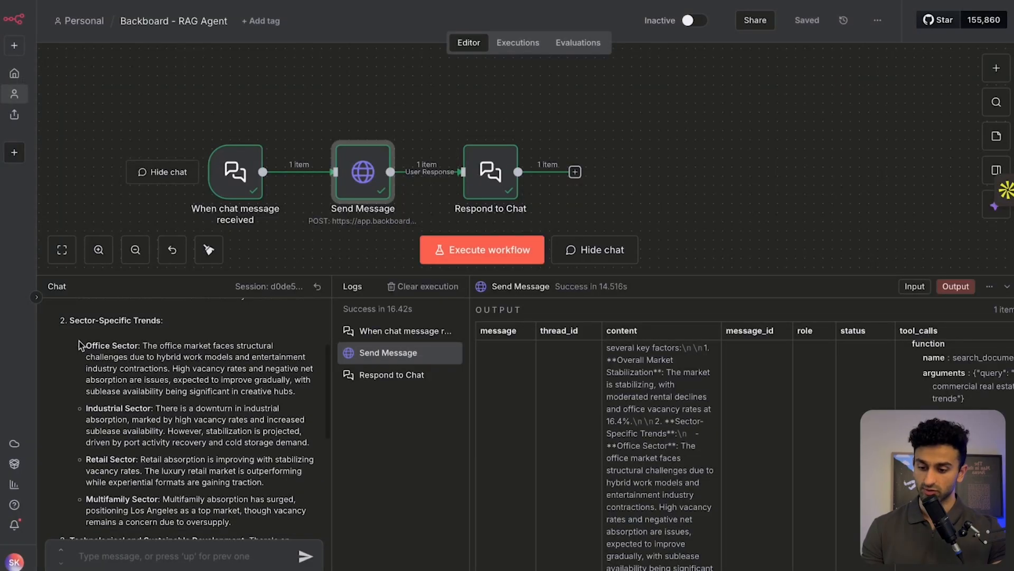
# Check the reply's Office Sector point against the Office Sector's Current Absorption Trends in the Los Angeles Commercial Real Estate Absorption Trends document
pyautogui.scroll(-1, 87, 408)
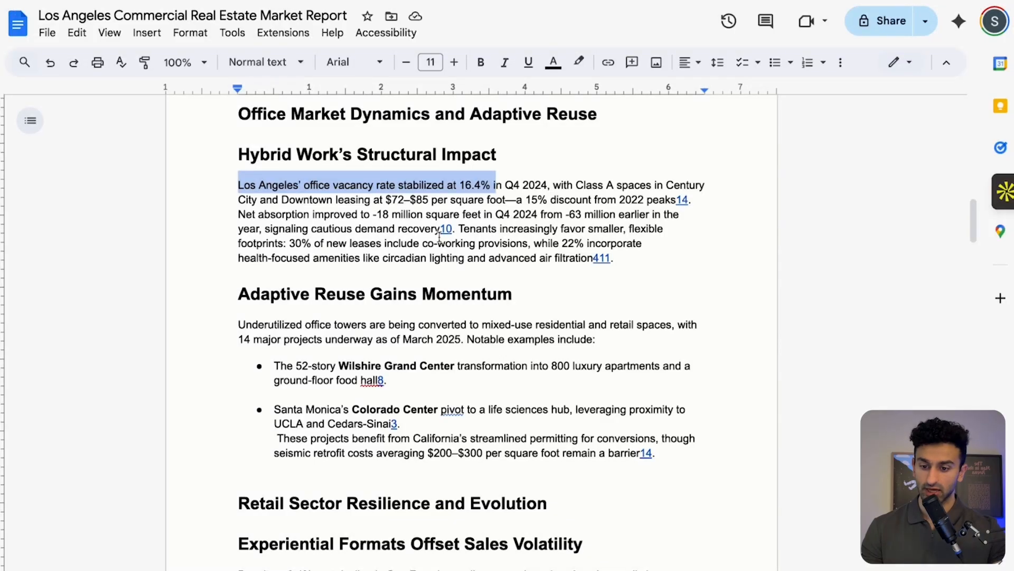
pyautogui.scroll(-5, 385, 423)
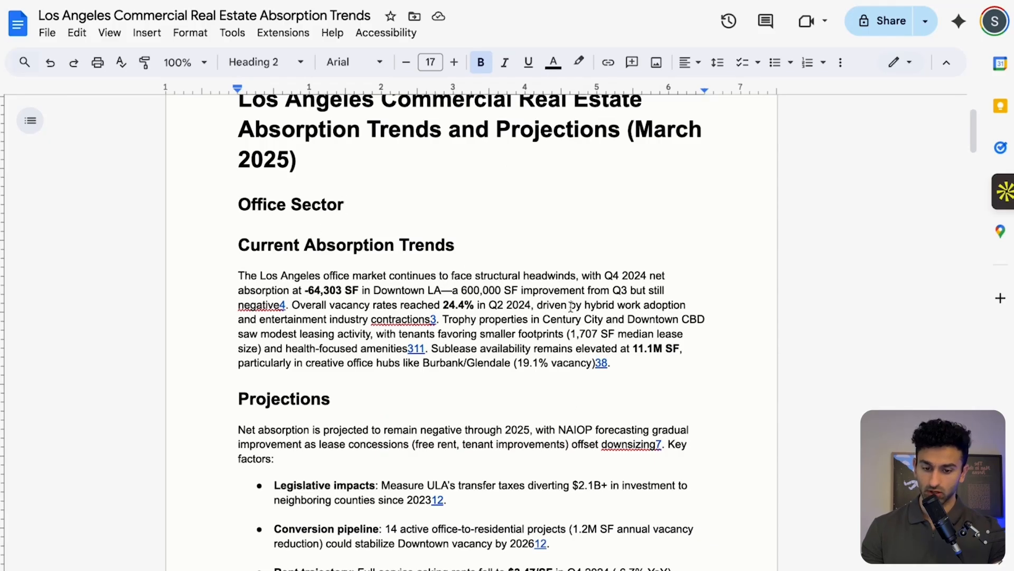
pyautogui.moveTo(585, 305); pyautogui.dragTo(687, 305)
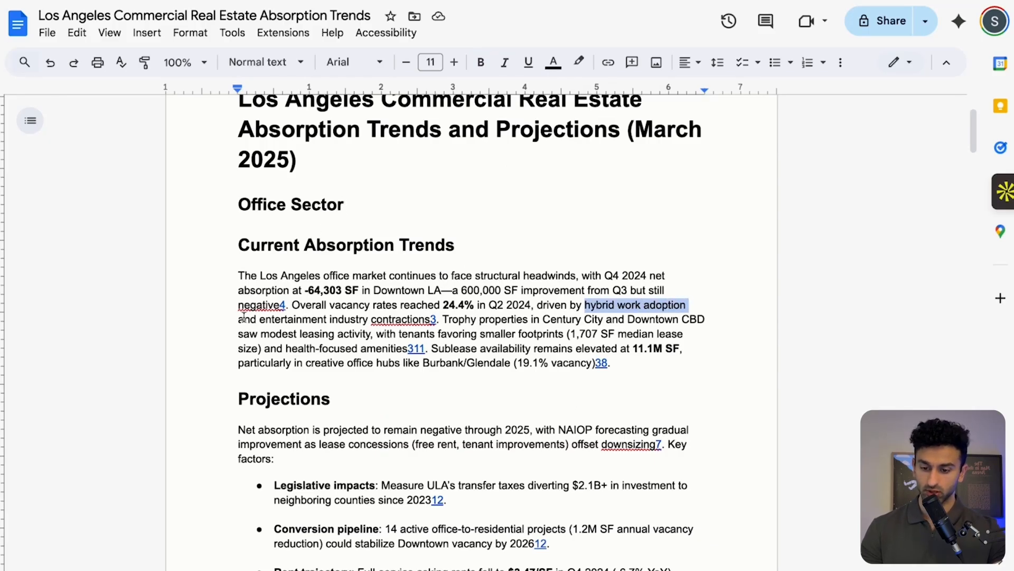
pyautogui.moveTo(238, 319); pyautogui.dragTo(443, 318)
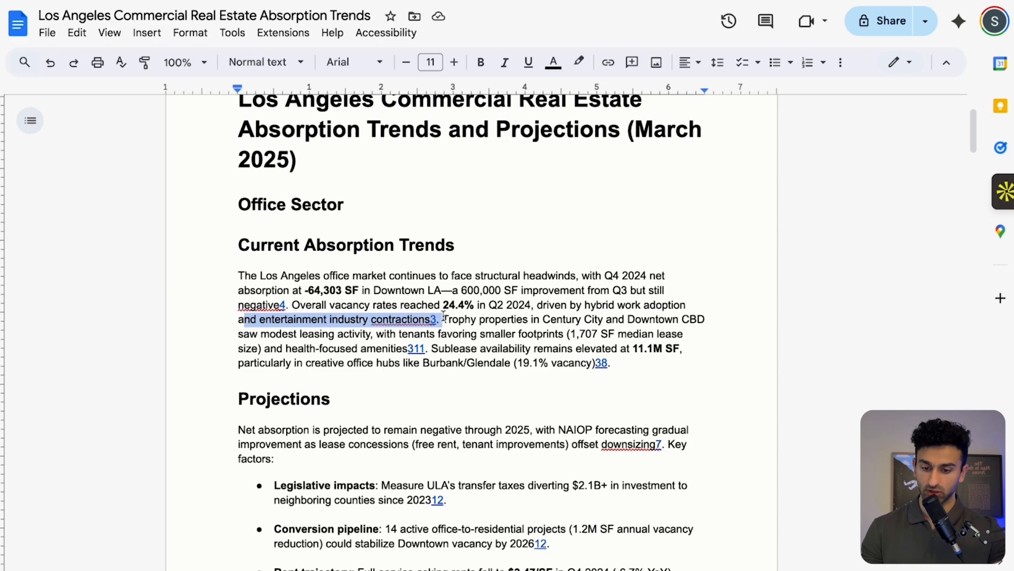
pyautogui.click(398, 319)
pyautogui.click(447, 364)
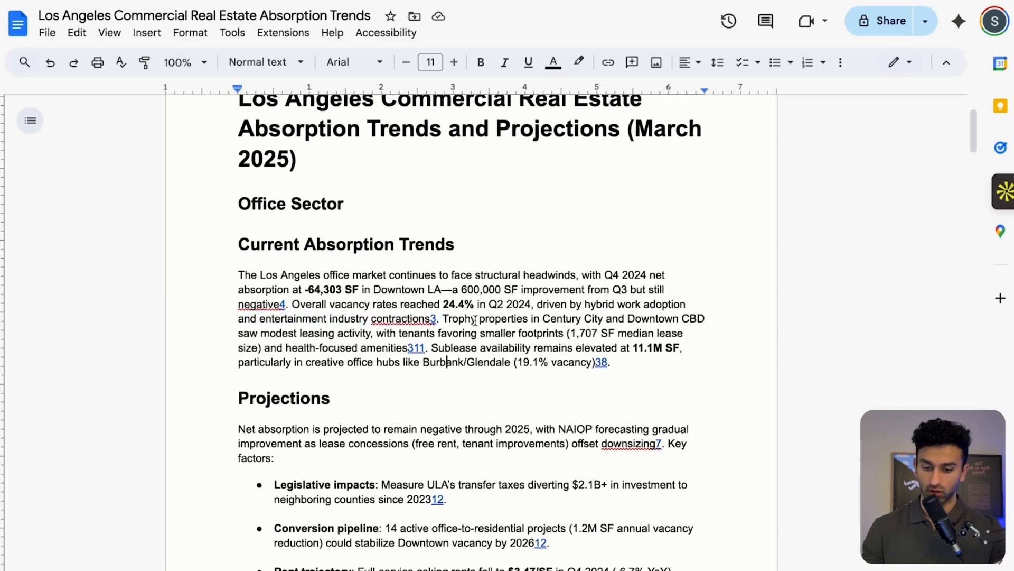
# Compare the reply's Industrial Sector point with the Industrial Sector section of the Absorption Trends document, and return to the n8n chat
pyautogui.scroll(-4, 290, 308)
pyautogui.scroll(-6, 356, 436)
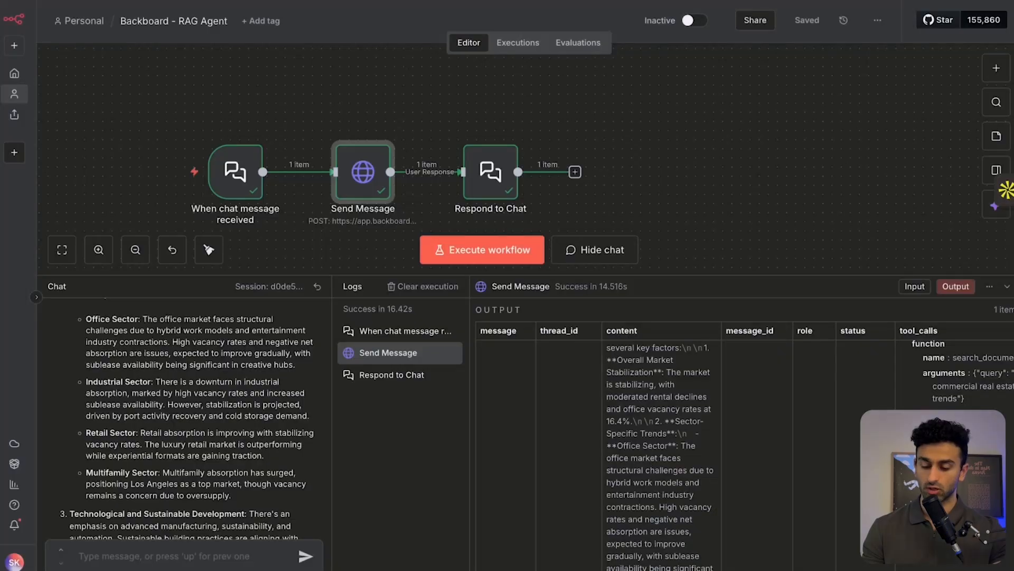
pyautogui.scroll(-1, 319, 416)
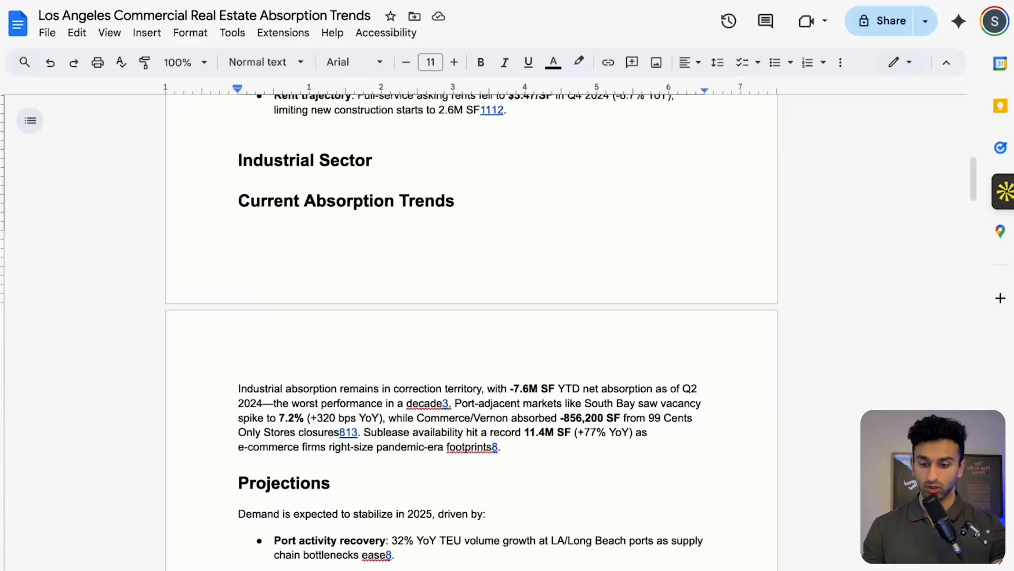
pyautogui.moveTo(639, 403); pyautogui.dragTo(703, 403)
pyautogui.moveTo(364, 429); pyautogui.dragTo(461, 429)
pyautogui.click(461, 429)
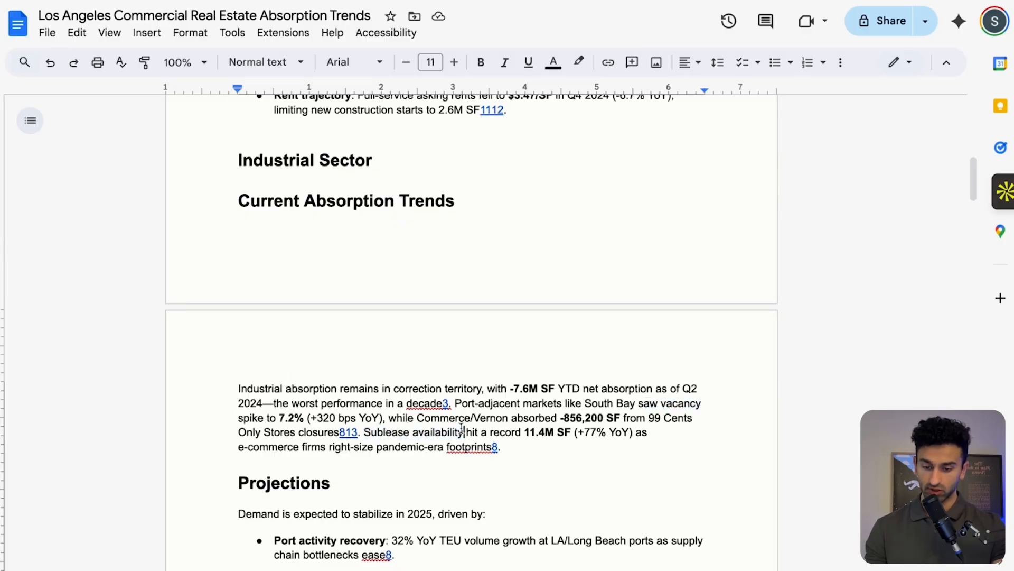
pyautogui.scroll(-1, 379, 313)
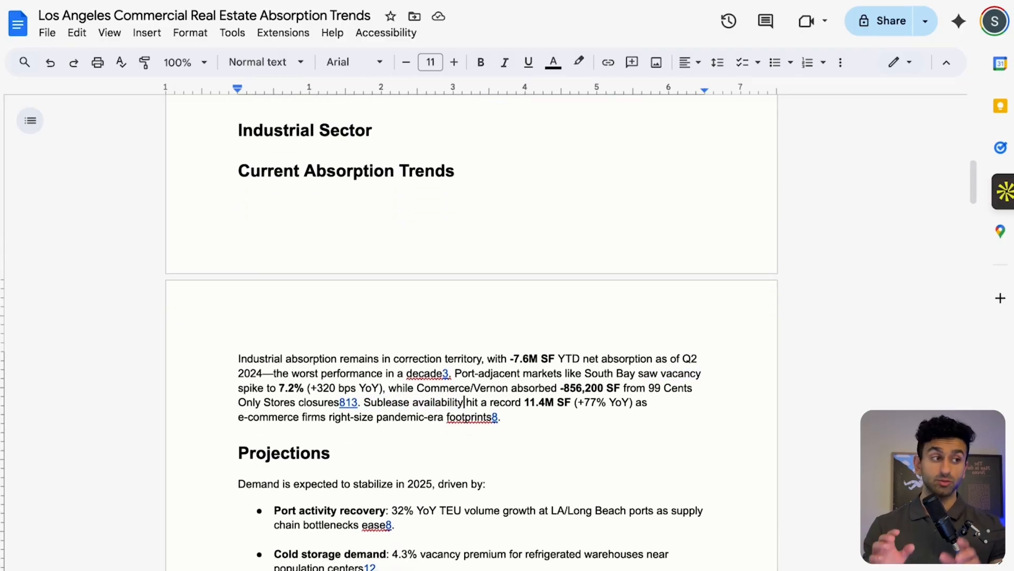
pyautogui.click(95, 1)
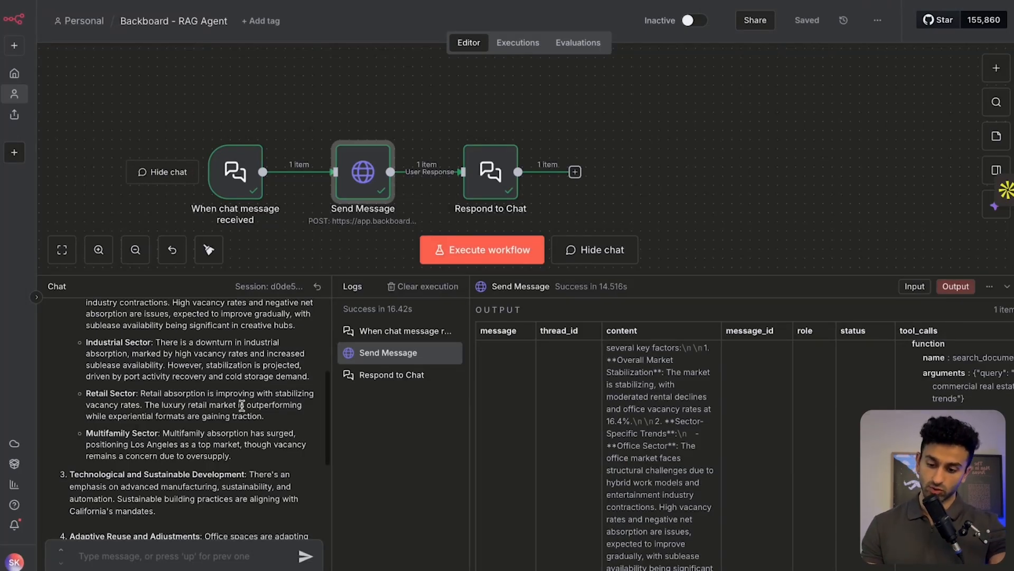
# Read through the rest of the chat reply on Los Angeles commercial real estate trends, down to its closing summary
pyautogui.scroll(-4, 241, 405)
pyautogui.scroll(7, 173, 415)
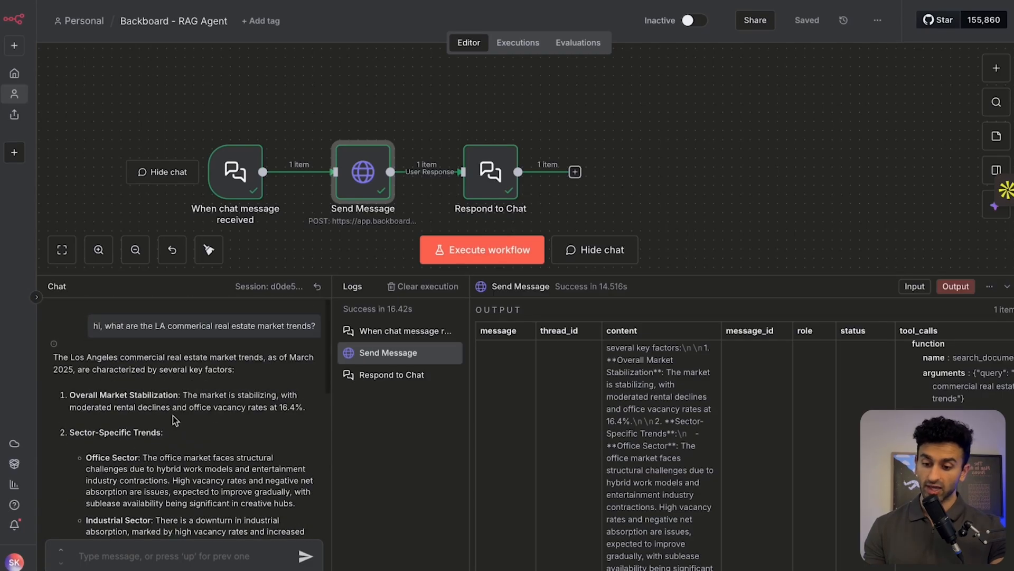
pyautogui.scroll(-6, 173, 415)
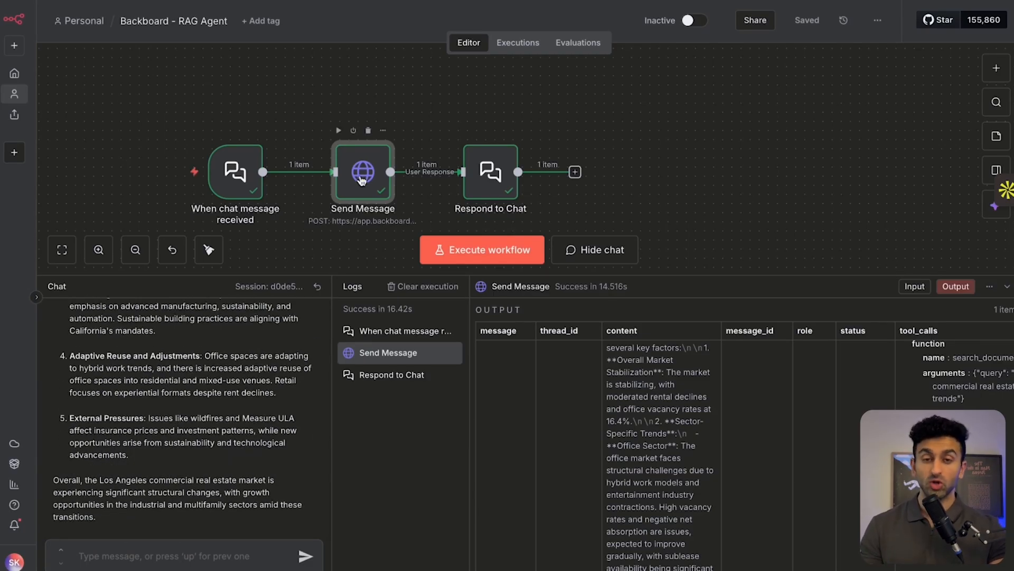
# Open the Send Message node and add another form-data body parameter below the memory parameter
pyautogui.click(586, 253)
pyautogui.doubleClick(362, 320)
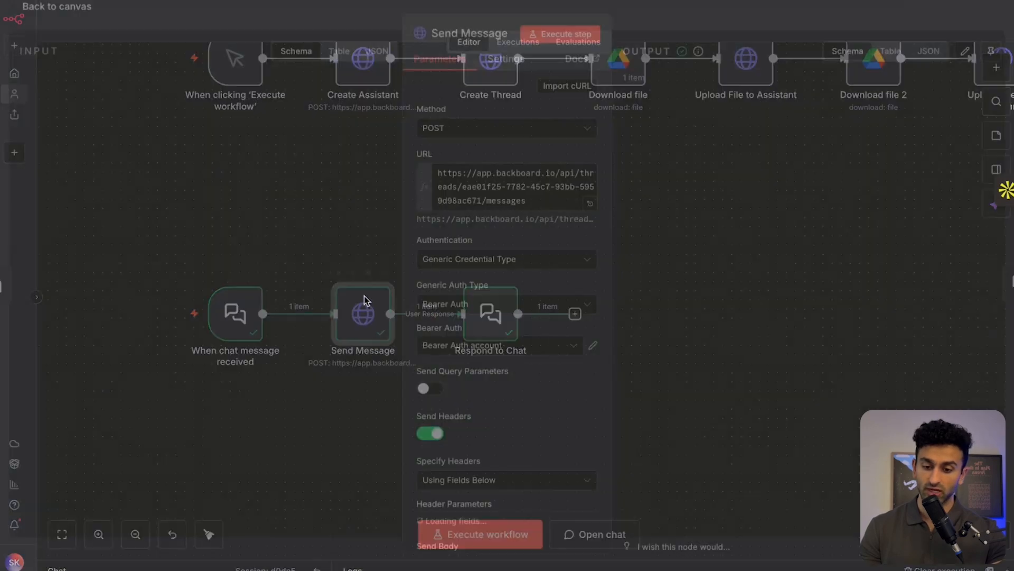
pyautogui.scroll(-10, 472, 378)
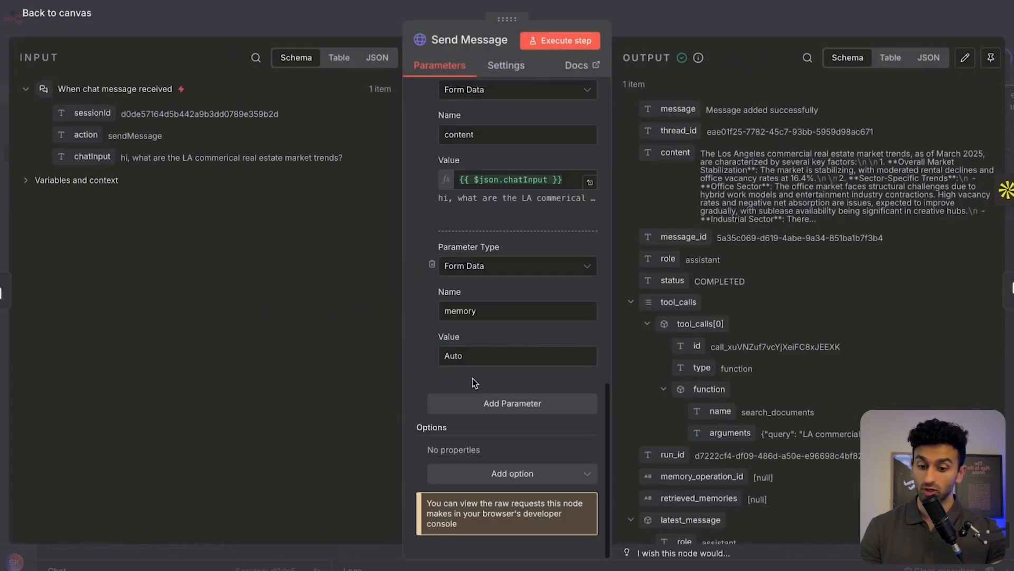
pyautogui.click(495, 403)
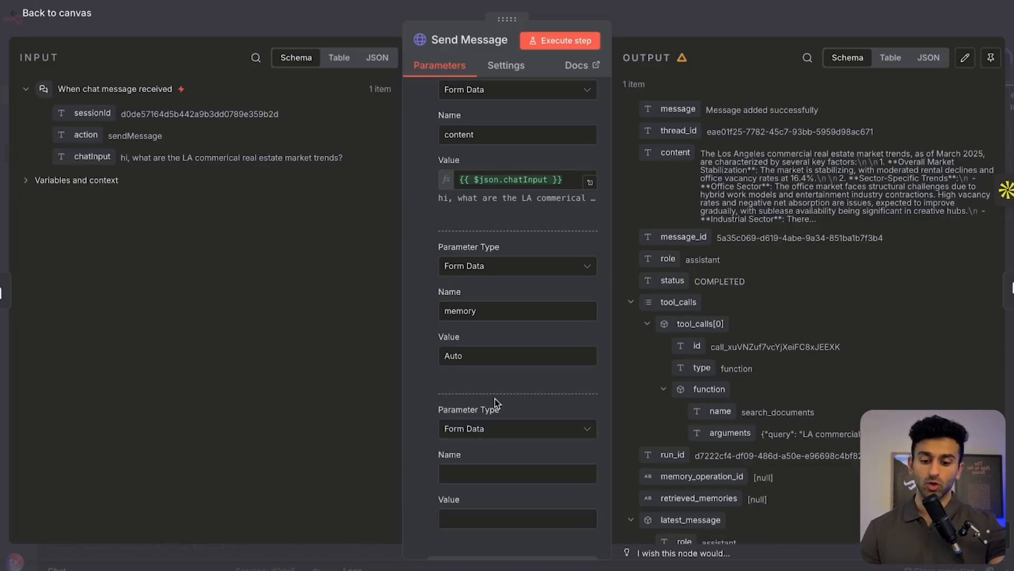
pyautogui.click(499, 472)
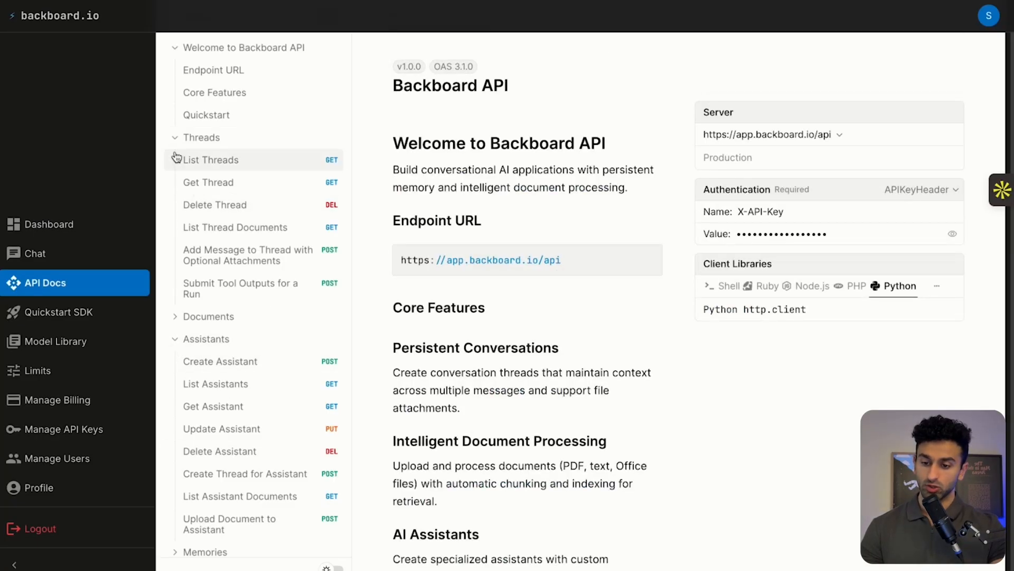
# Look up the model_name body field for Add Message to Thread with Optional Attachments in the Backboard API docs
pyautogui.click(249, 254)
pyautogui.scroll(-5, 533, 374)
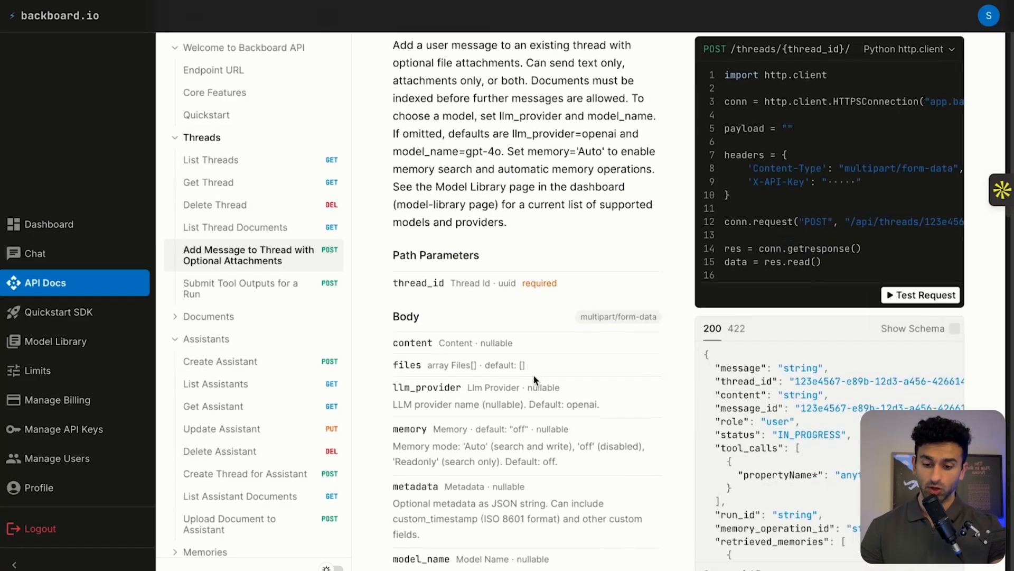
pyautogui.scroll(-3, 485, 364)
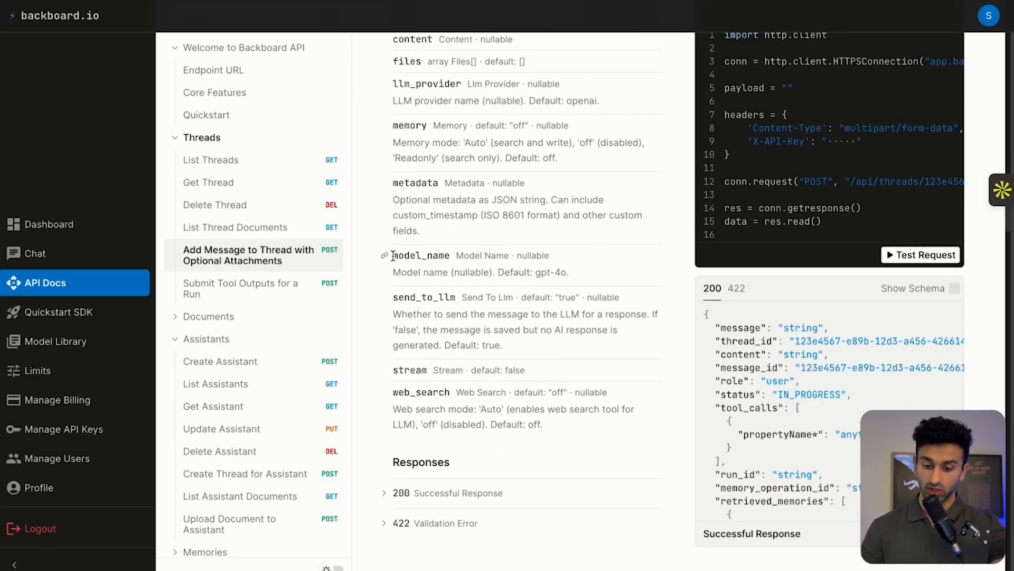
pyautogui.moveTo(394, 255); pyautogui.dragTo(471, 256)
pyautogui.click(510, 292)
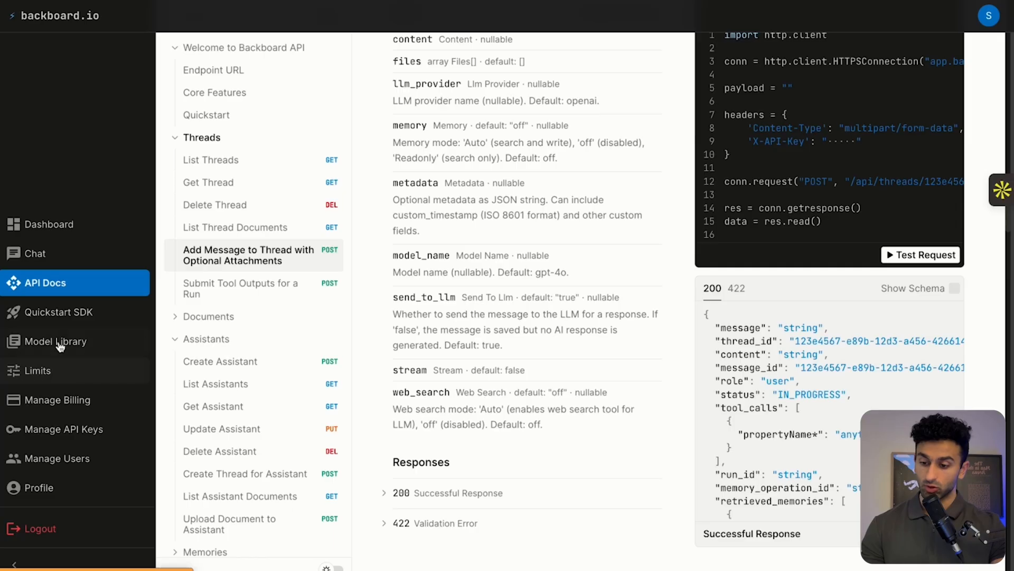
# Find gpt-4.1 in Backboard's Model Library and copy its model name
pyautogui.click(63, 344)
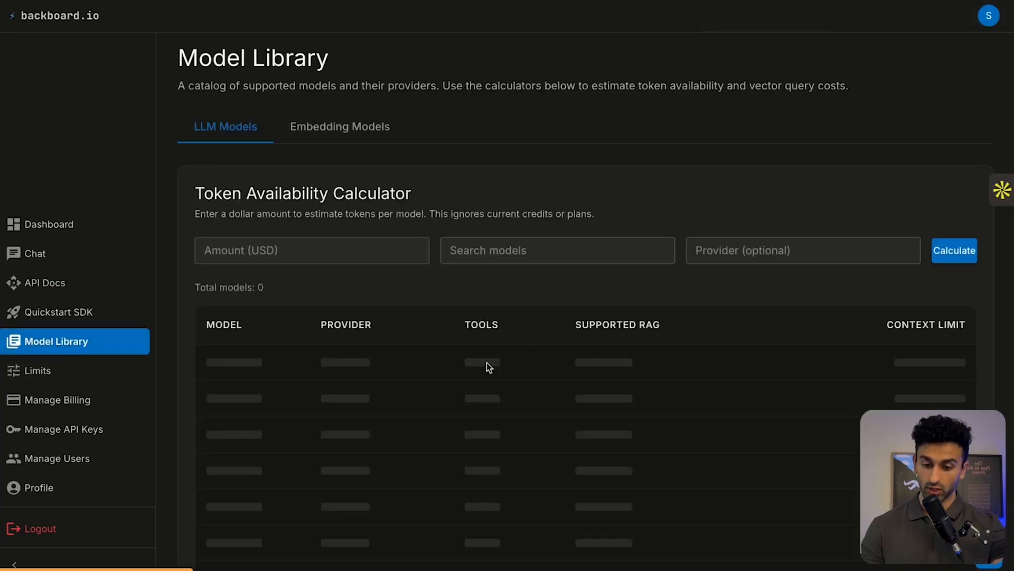
pyautogui.scroll(-4, 467, 380)
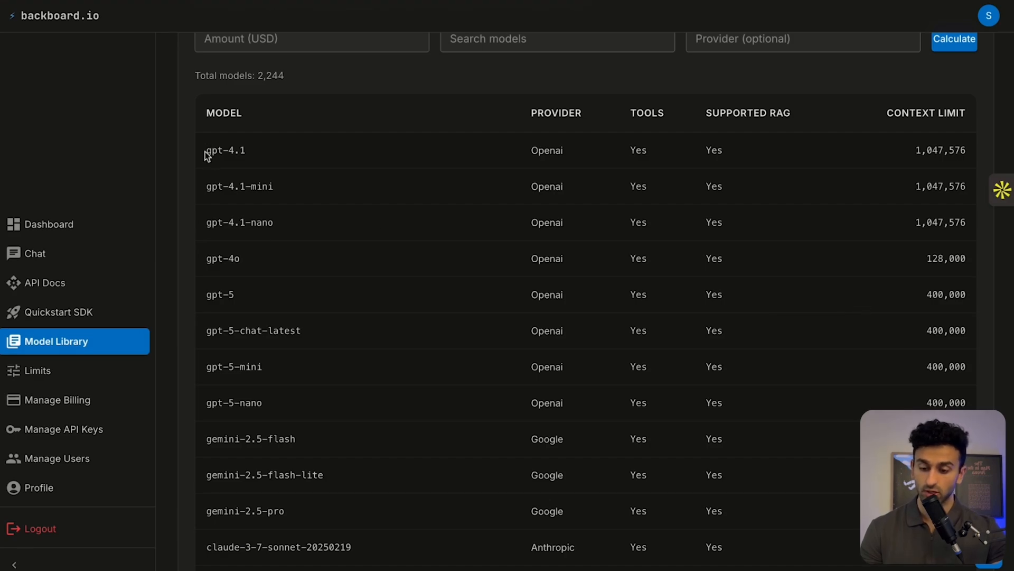
pyautogui.moveTo(206, 154); pyautogui.dragTo(265, 154)
pyautogui.hotkey('ctrl', 'c')
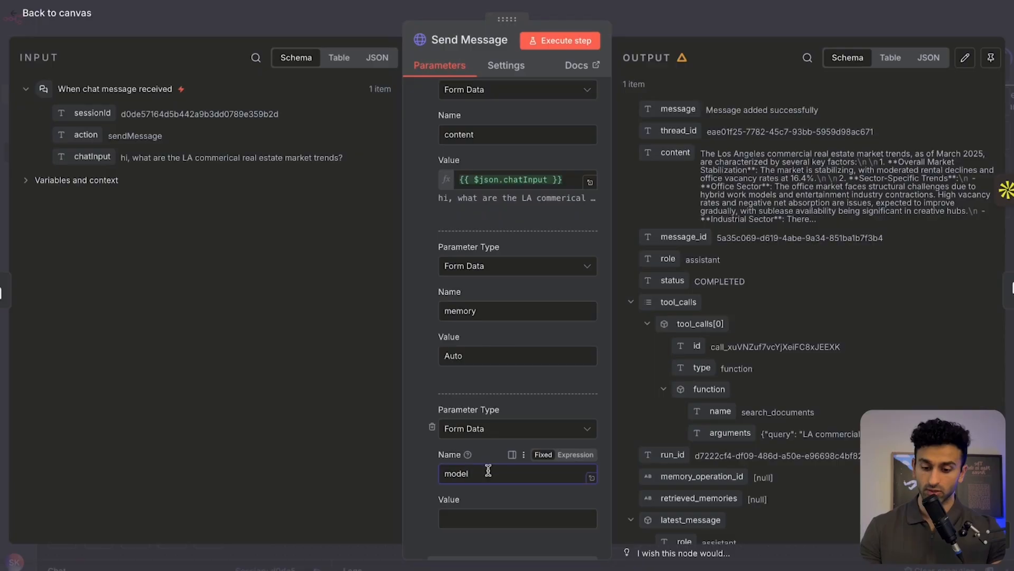
# In the Send Message node, name the new body parameter model-name and set its value to gpt-4.1
pyautogui.write('-name')
pyautogui.click(485, 519)
pyautogui.hotkey('ctrl', 'v')
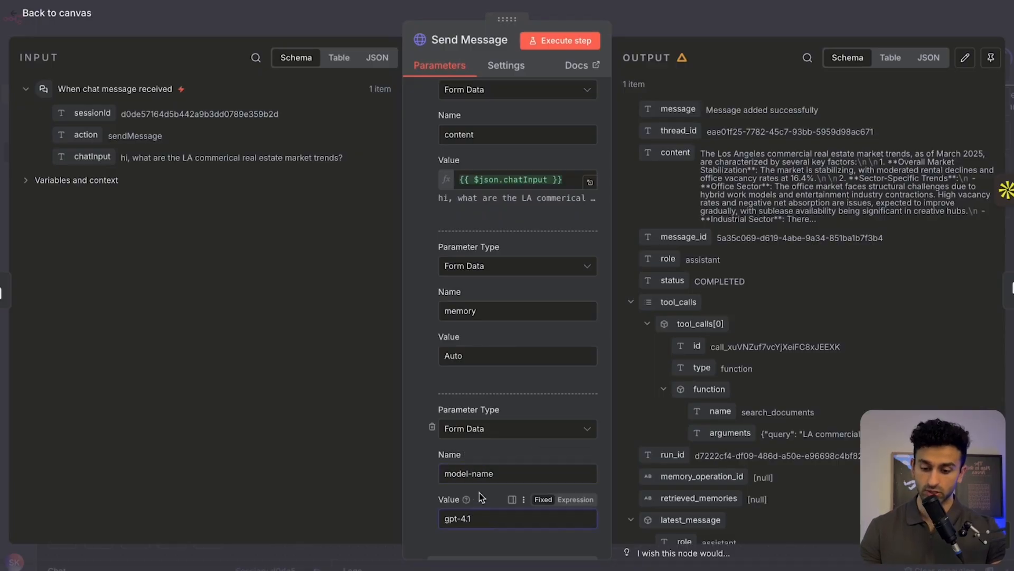
# Test-run the Send Message node with the current chat input and check which model_name its output reports
pyautogui.scroll(-2, 765, 419)
pyautogui.scroll(-6, 765, 419)
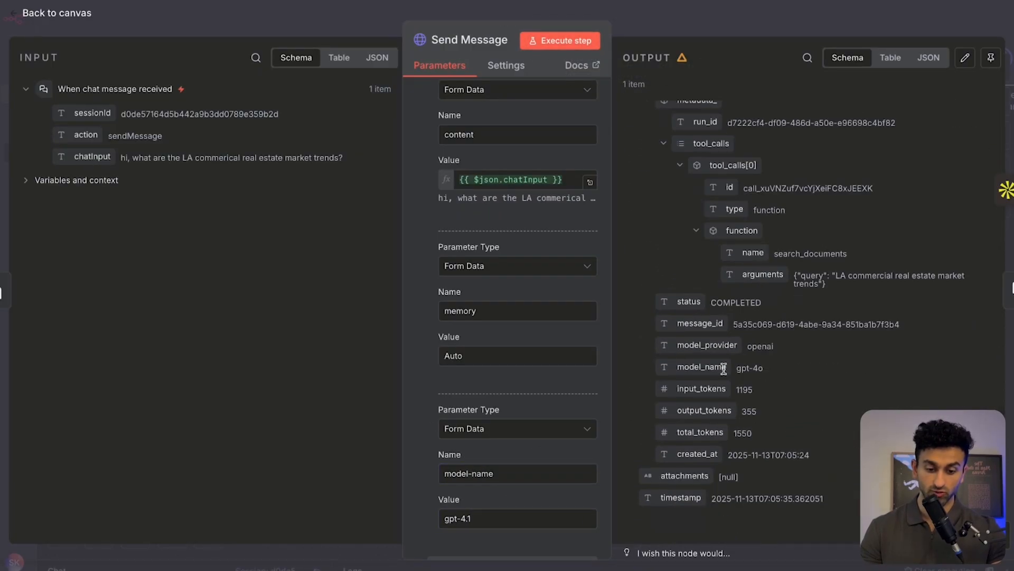
pyautogui.click(556, 41)
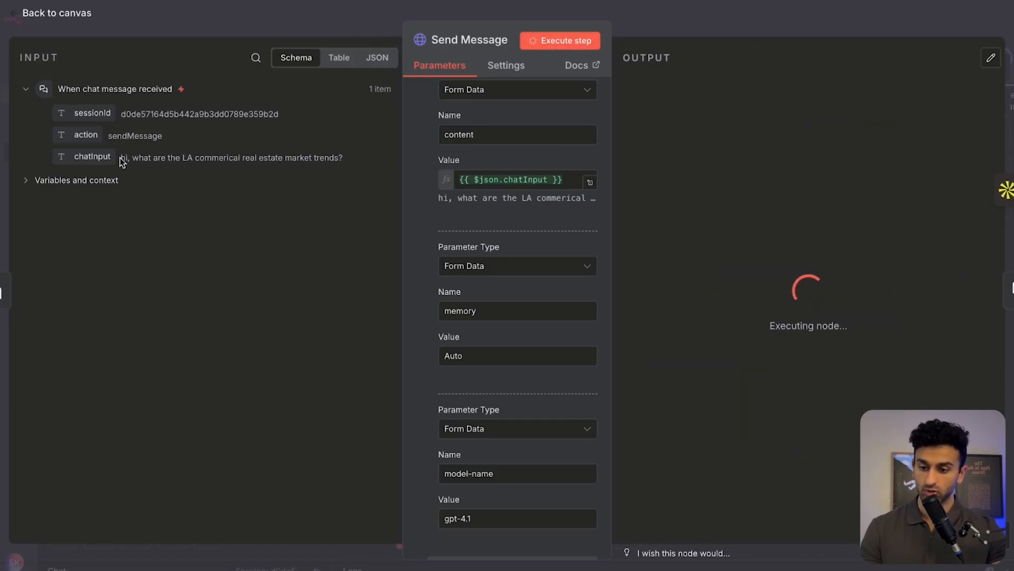
pyautogui.moveTo(119, 158); pyautogui.dragTo(338, 158)
pyautogui.click(313, 183)
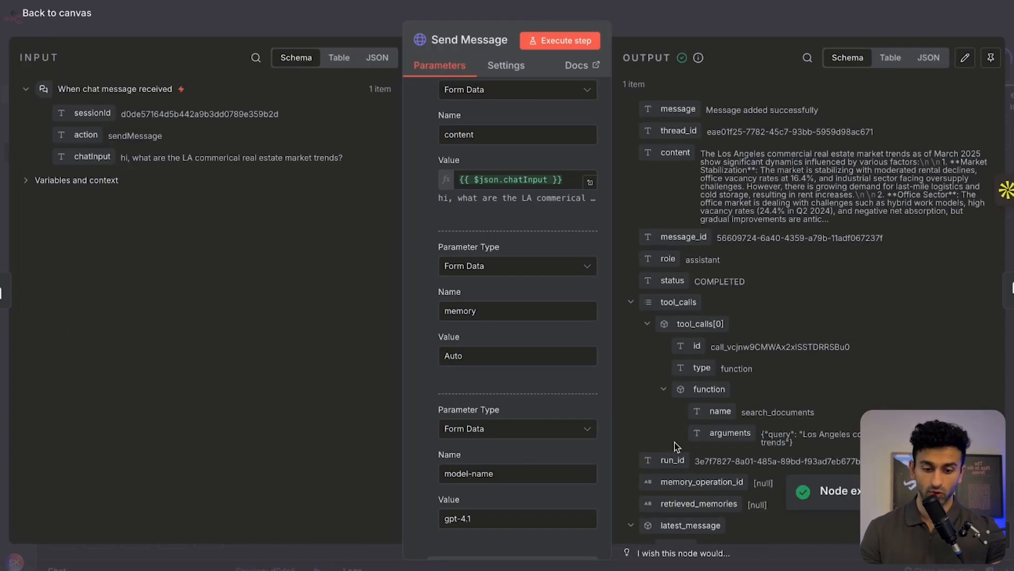
pyautogui.scroll(-10, 692, 386)
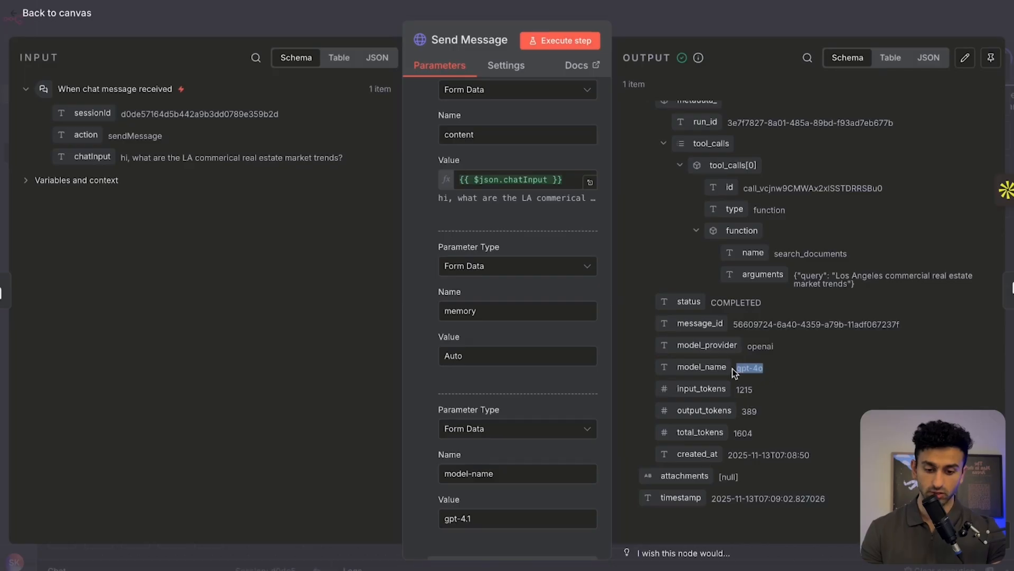
# Correct the new body parameter's name to model_name
pyautogui.click(474, 470)
pyautogui.press('BackSpace')
pyautogui.write('_')
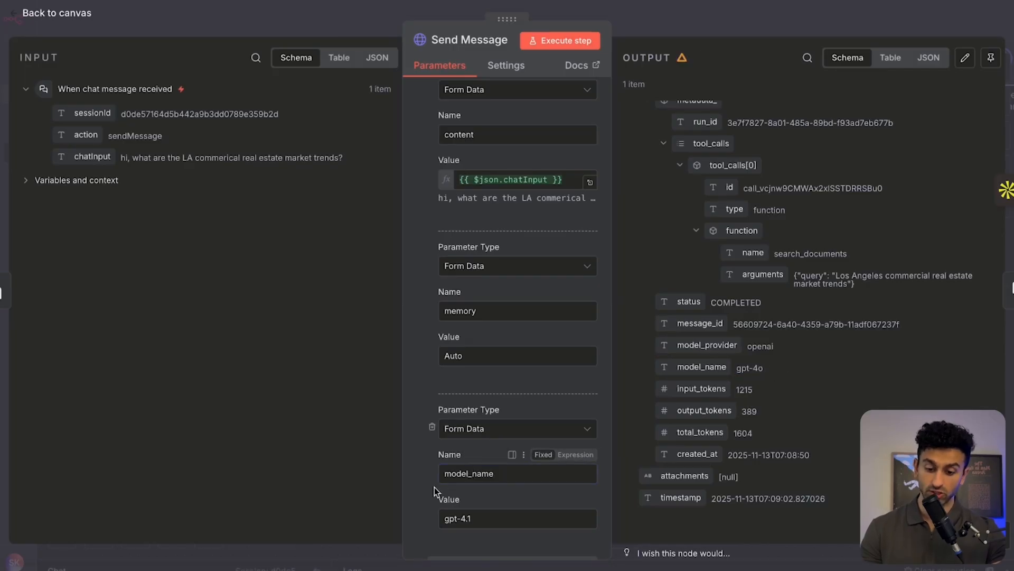
pyautogui.moveTo(509, 473); pyautogui.dragTo(420, 472)
pyautogui.click(433, 448)
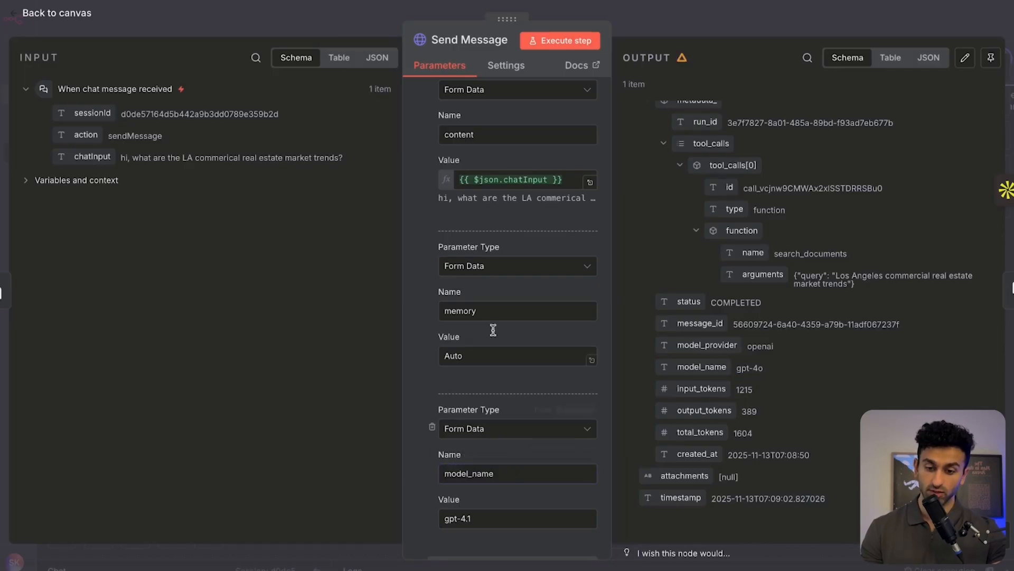
# Execute the Send Message node again, copy the chatInput question, and check the model_name in the output
pyautogui.click(552, 42)
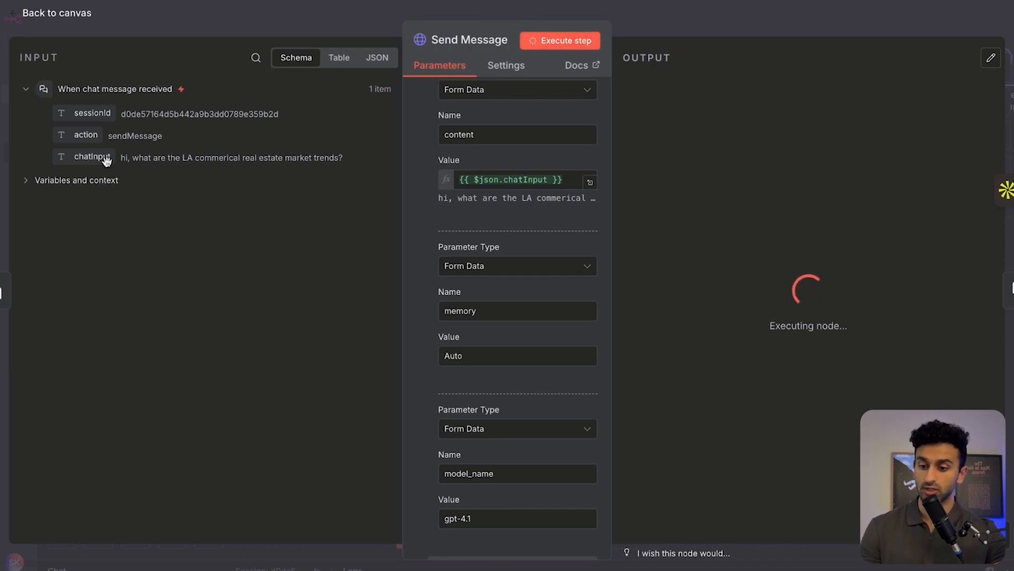
pyautogui.moveTo(120, 157); pyautogui.dragTo(338, 164)
pyautogui.hotkey('ctrl', 'c')
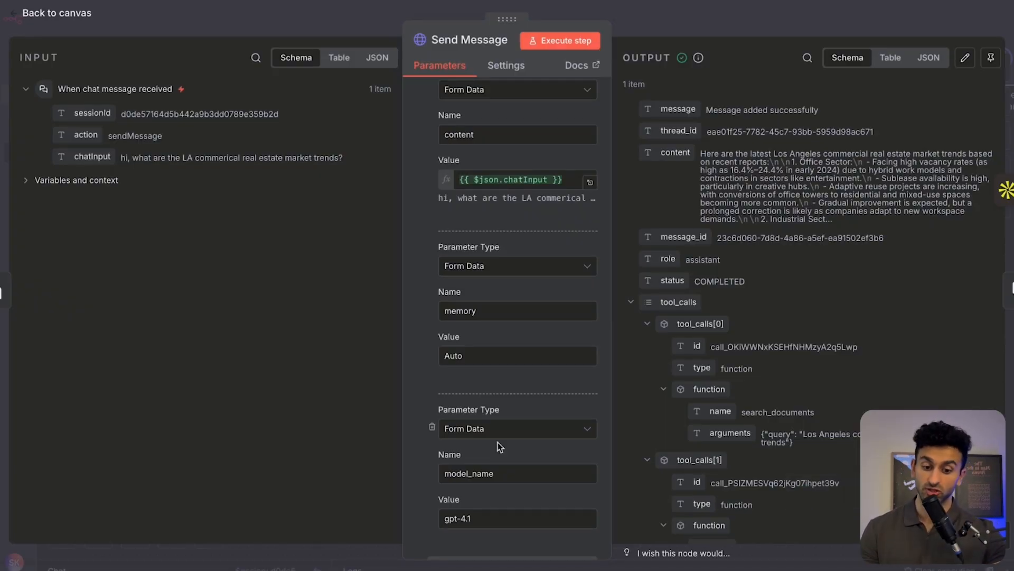
pyautogui.scroll(-5, 656, 423)
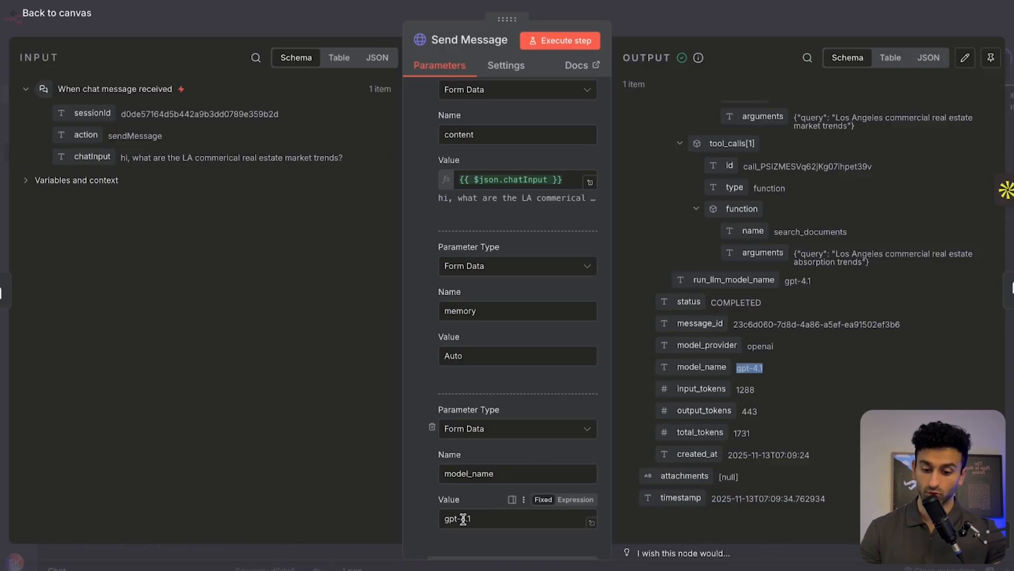
# Return to the canvas, open the chat, and run the Respond to Chat node
pyautogui.click(323, 24)
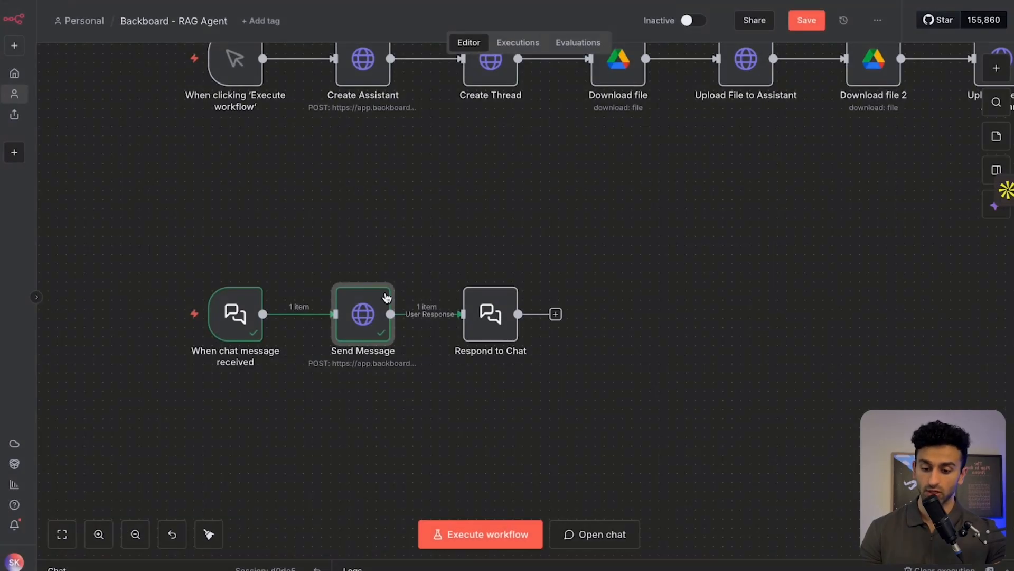
pyautogui.click(577, 535)
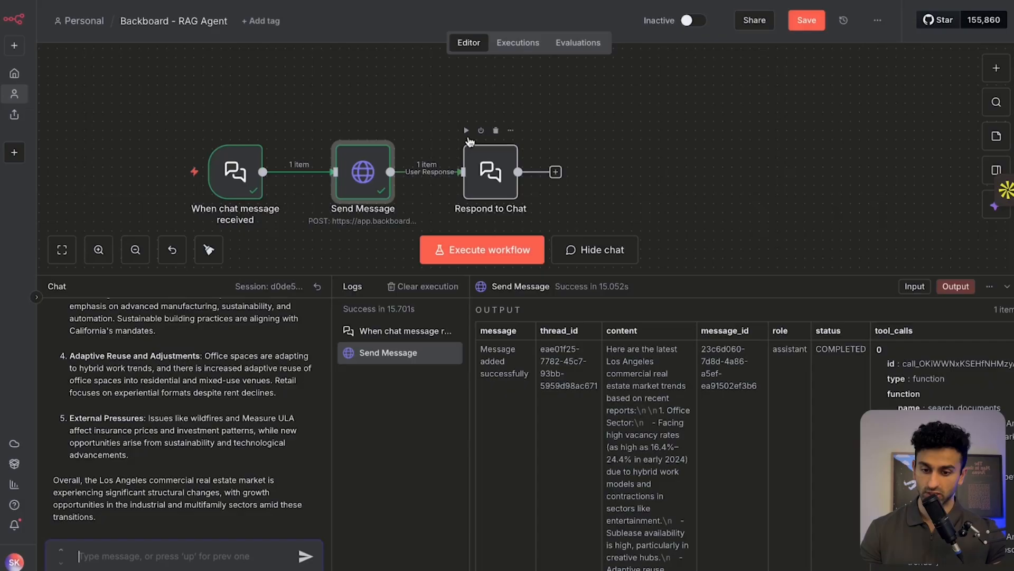
pyautogui.click(470, 132)
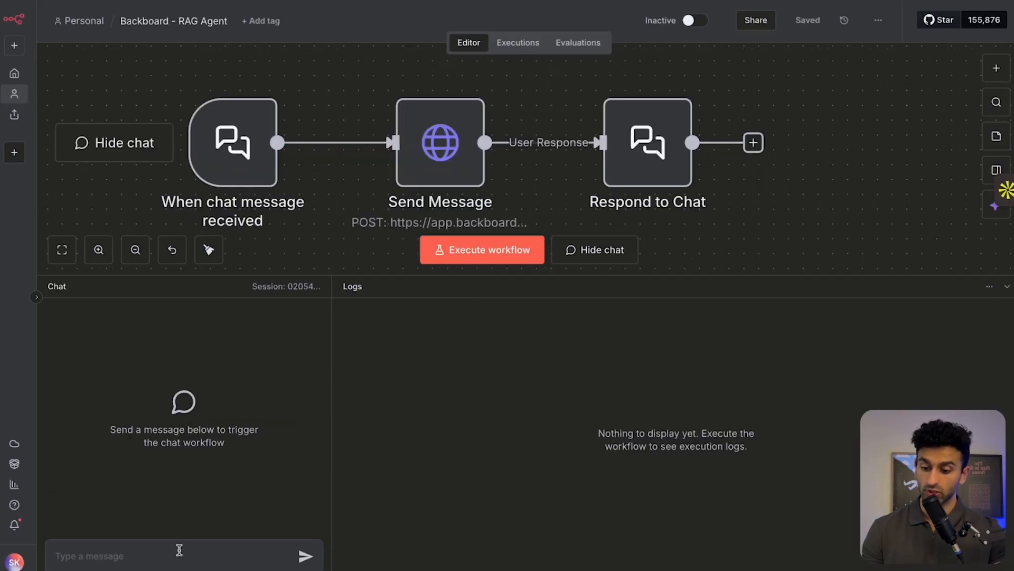
# Enter "hi, what are the LA commerical real estate market trends?" in the chat, check the Send Message node's model_name parameter, and send the question
pyautogui.hotkey('ctrl', 'v')
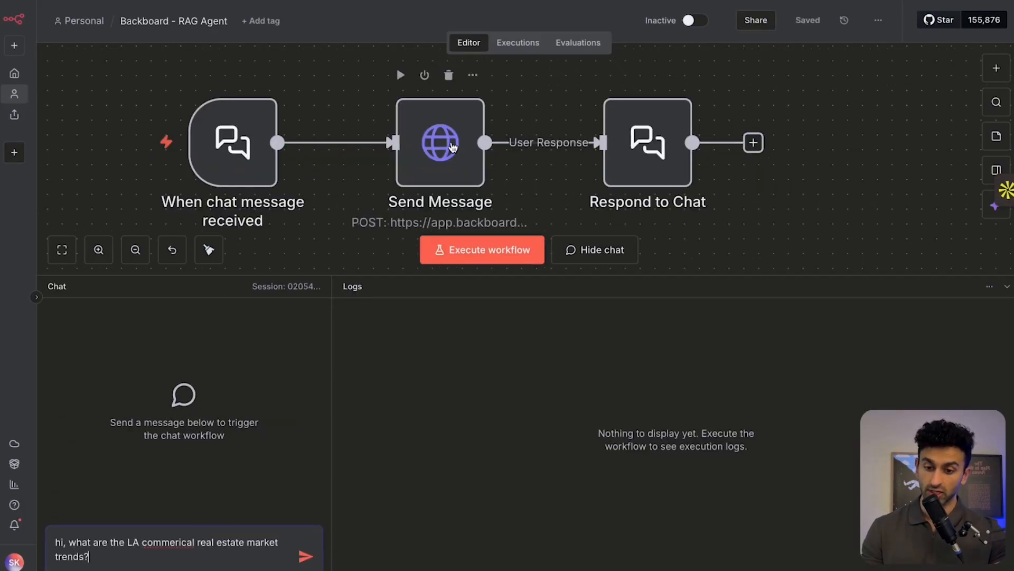
pyautogui.click(452, 147)
pyautogui.doubleClick(452, 147)
pyautogui.scroll(-10, 503, 363)
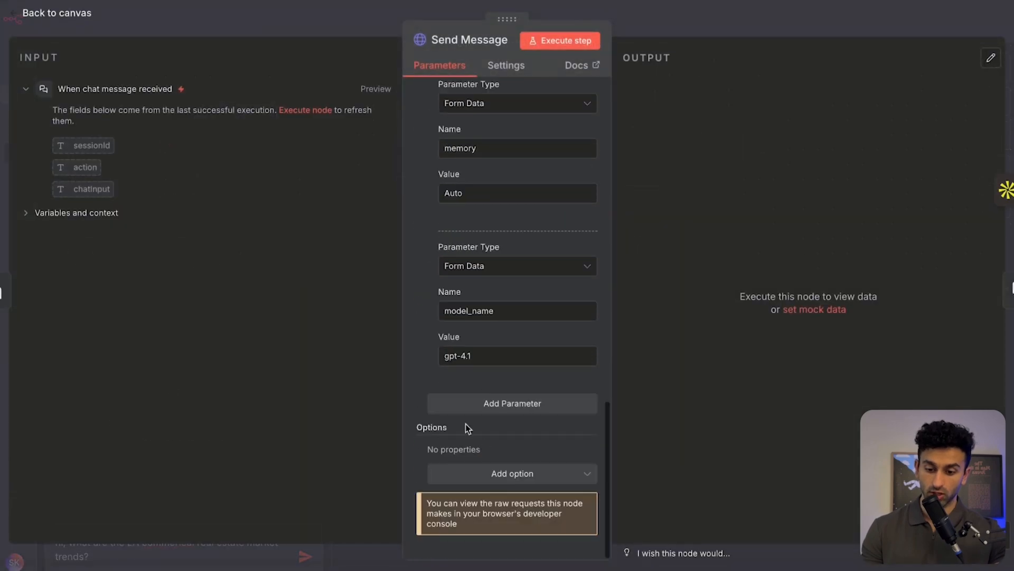
pyautogui.click(324, 34)
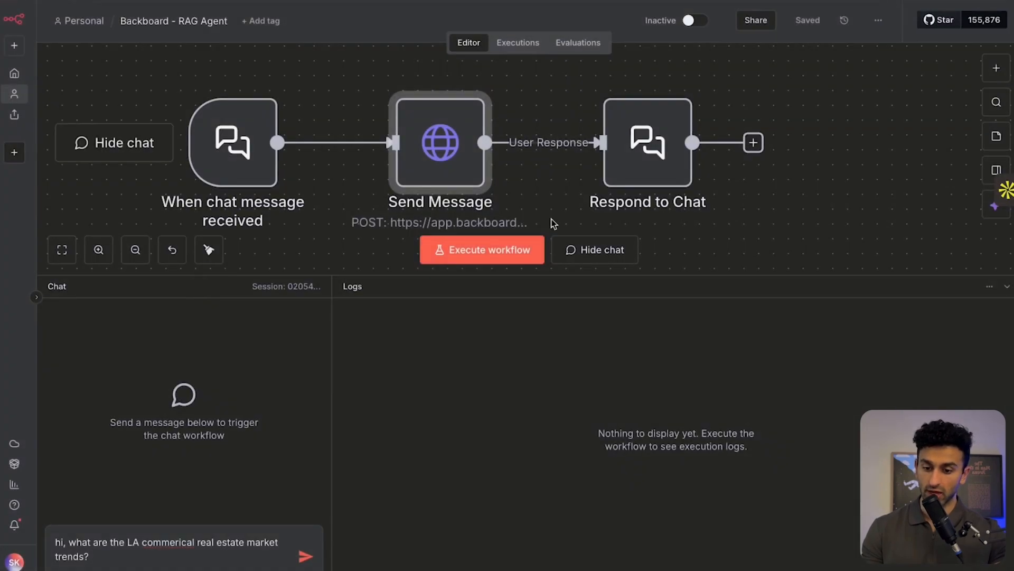
pyautogui.click(191, 557)
pyautogui.press('Return')
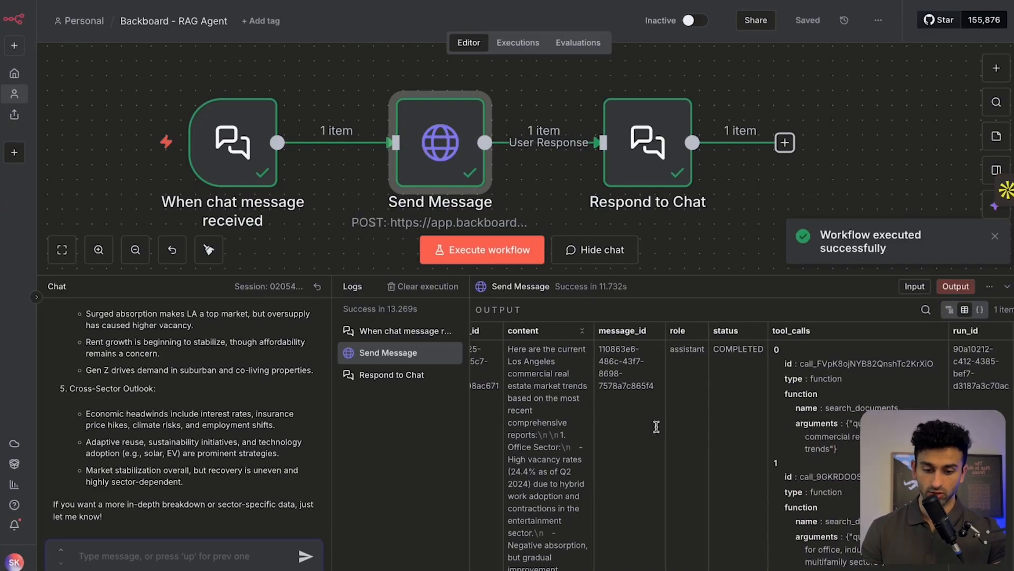
# Inspect the model_name entry under latest_message in the Send Message output log
pyautogui.hscroll(5, 658, 430)
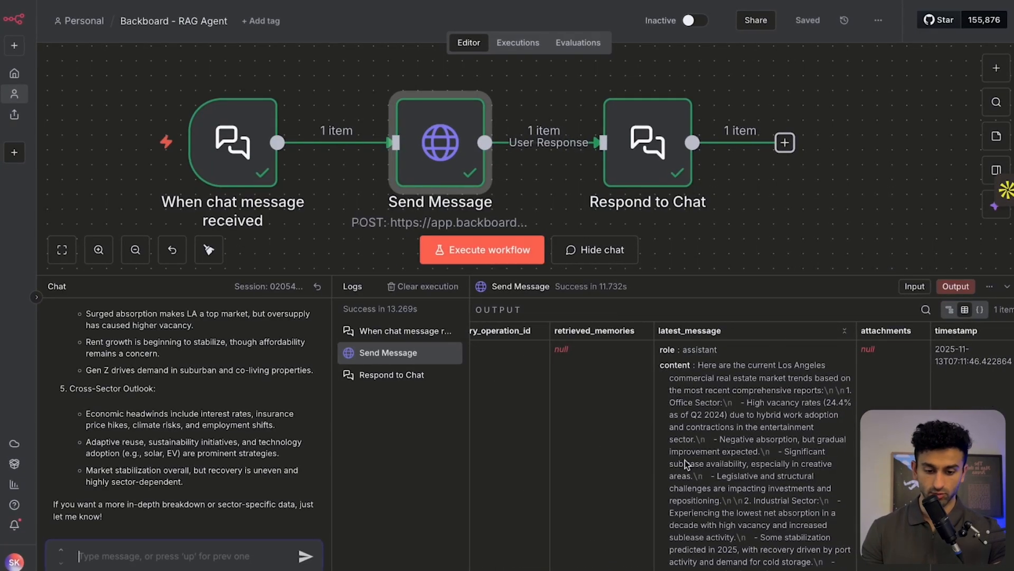
pyautogui.scroll(-5, 676, 491)
pyautogui.scroll(-5, 676, 492)
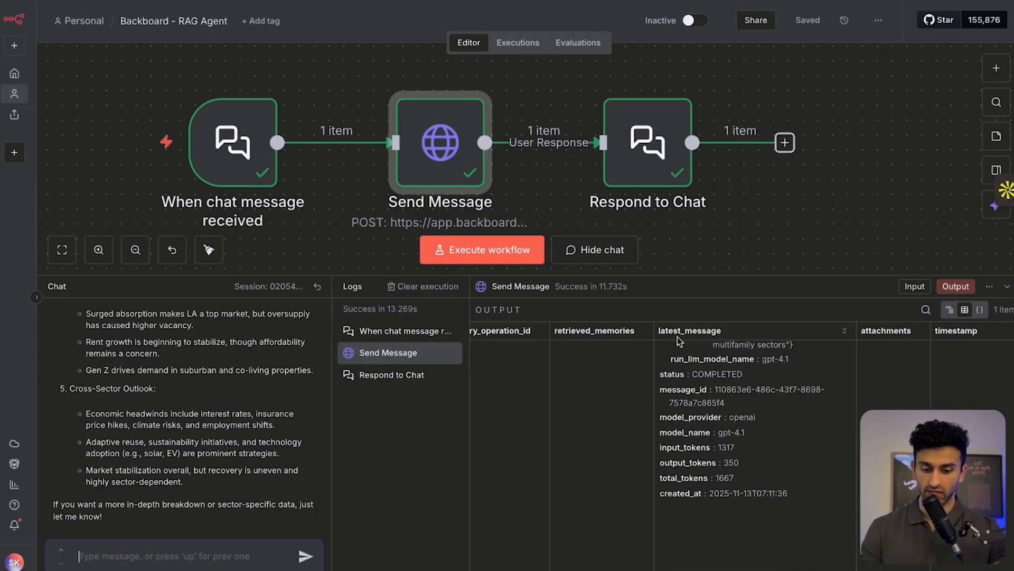
pyautogui.moveTo(659, 435); pyautogui.dragTo(758, 434)
pyautogui.click(771, 434)
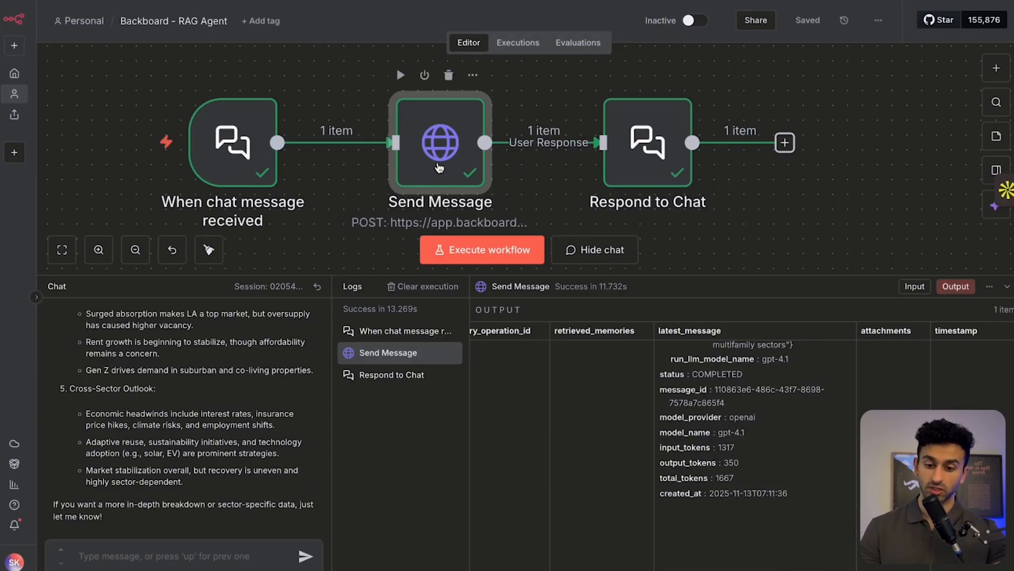
# Read the new chat reply from its beginning, covering the Office Sector and Industrial Sector points
pyautogui.scroll(10, 151, 404)
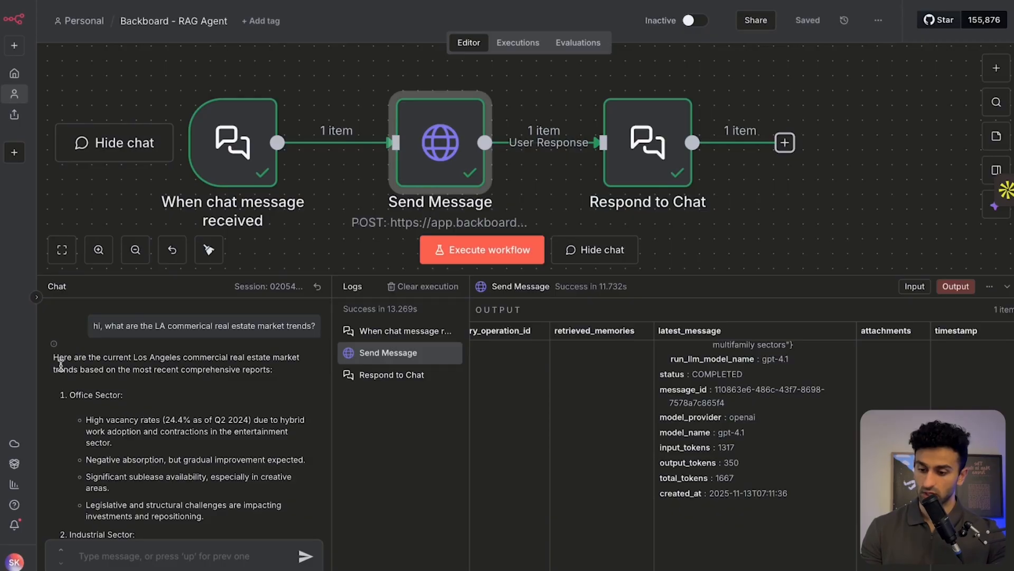
pyautogui.moveTo(58, 357); pyautogui.dragTo(215, 491)
pyautogui.scroll(-3, 197, 411)
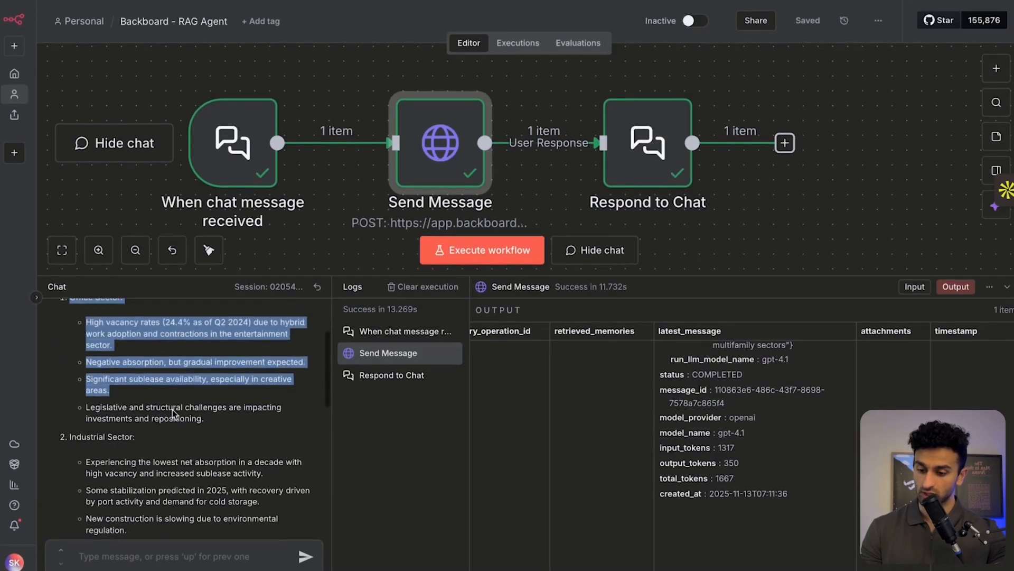
pyautogui.click(182, 433)
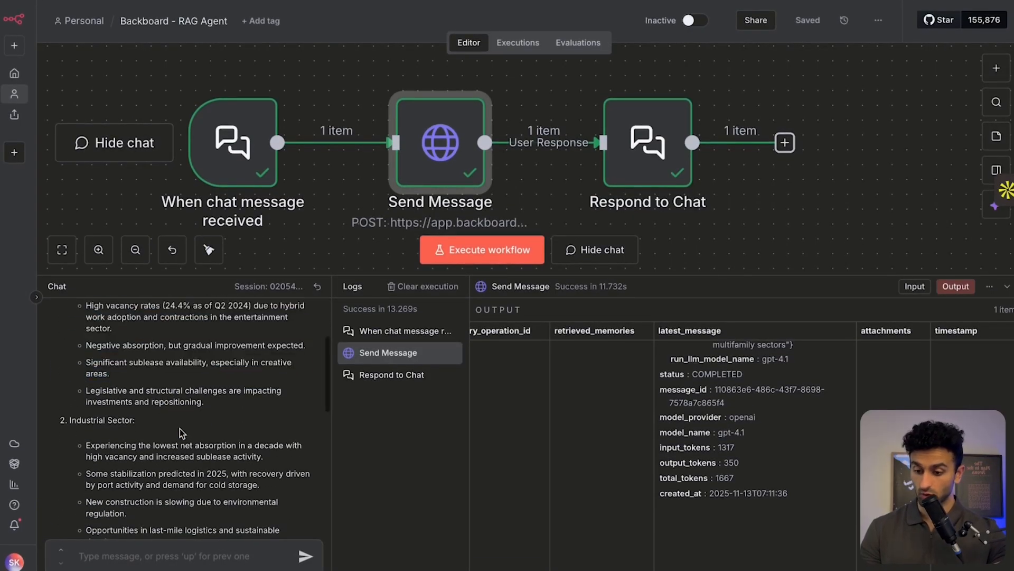
# Compare the context limits of gpt-4.1 and gpt-4o in Backboard's Model Library
pyautogui.scroll(-3, 181, 433)
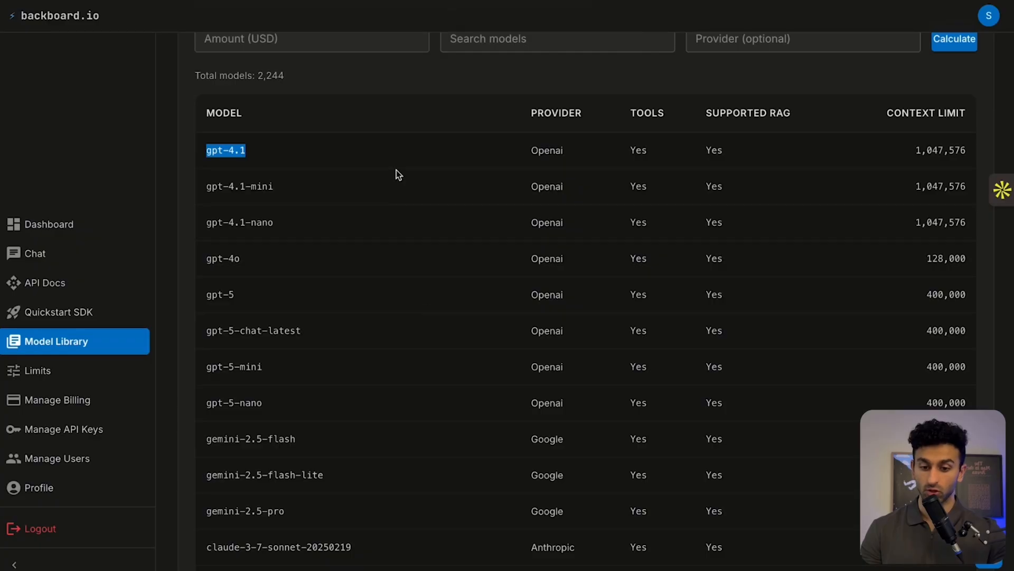
pyautogui.click(396, 170)
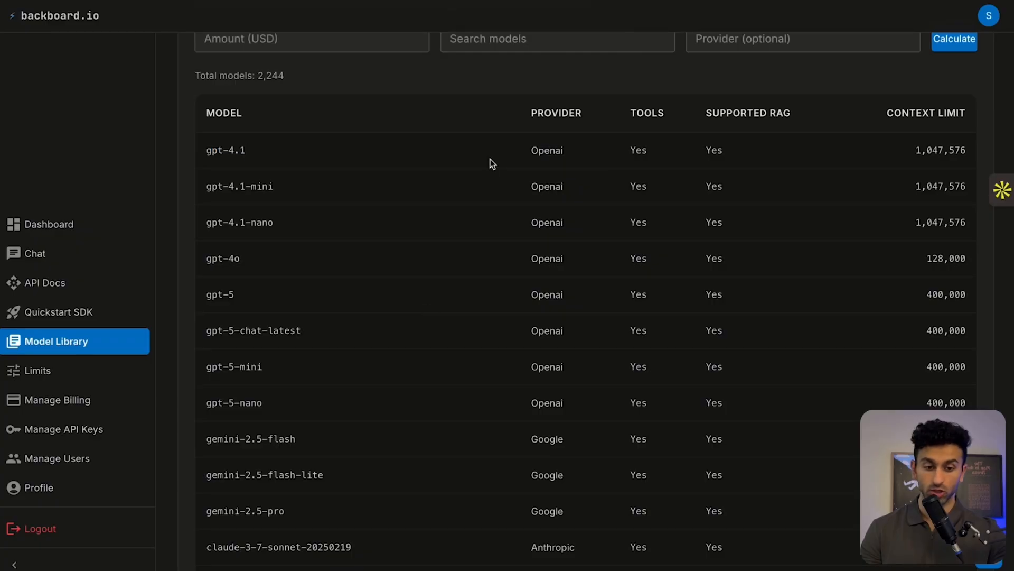
pyautogui.moveTo(917, 149); pyautogui.dragTo(981, 153)
pyautogui.click(931, 150)
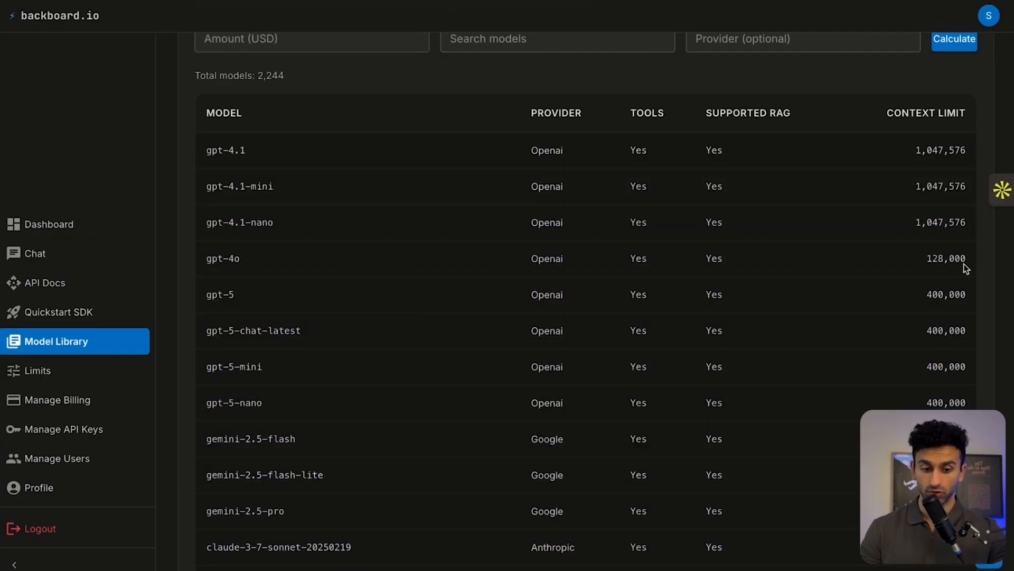
pyautogui.moveTo(969, 264); pyautogui.dragTo(929, 260)
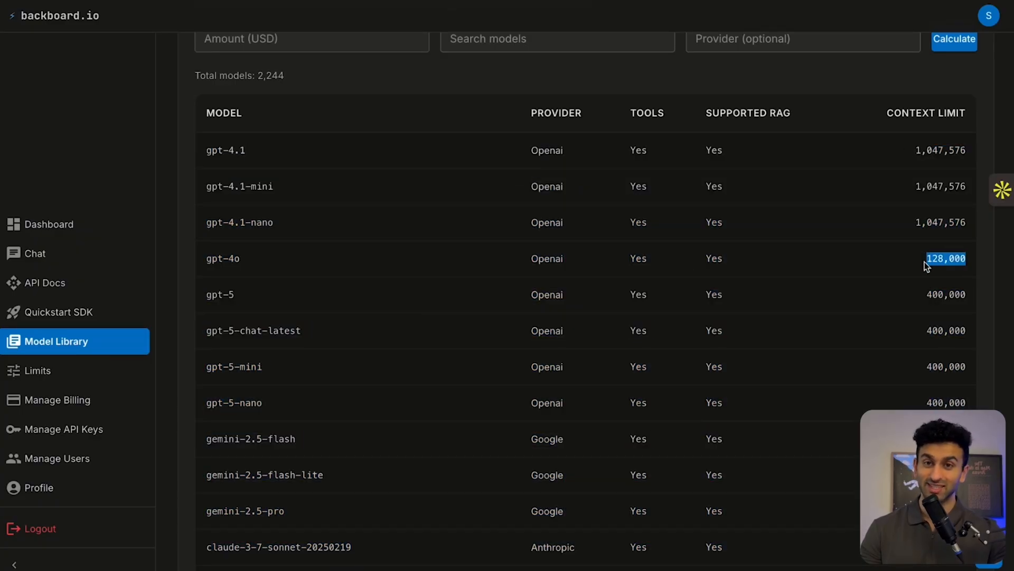
pyautogui.click(900, 255)
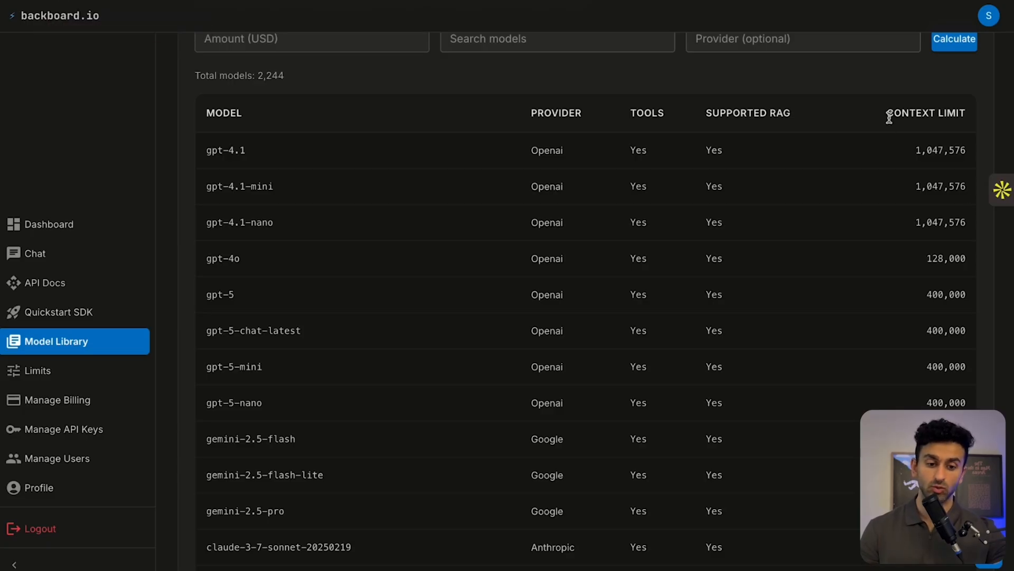
pyautogui.moveTo(890, 117); pyautogui.dragTo(966, 113)
pyautogui.click(818, 122)
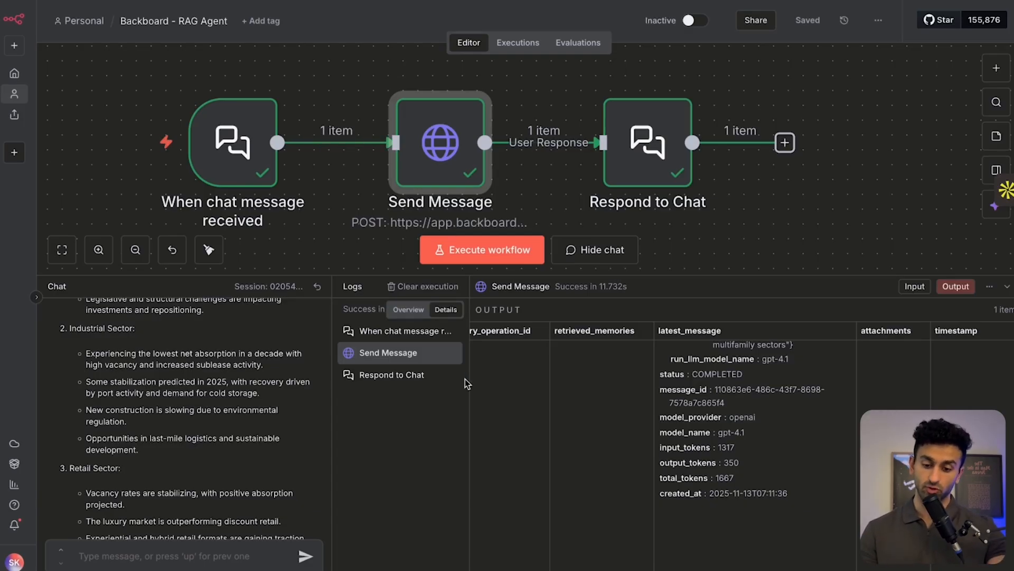
# Return to the n8n workflow and reread the chat reply from the start through the Office Sector and Industrial Sector points
pyautogui.scroll(5, 176, 425)
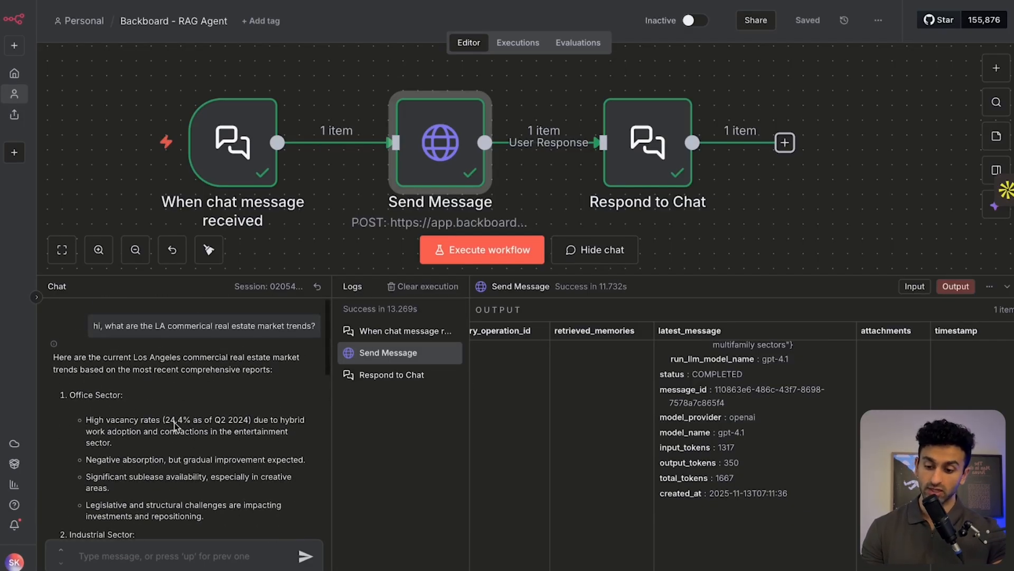
pyautogui.scroll(-1, 202, 478)
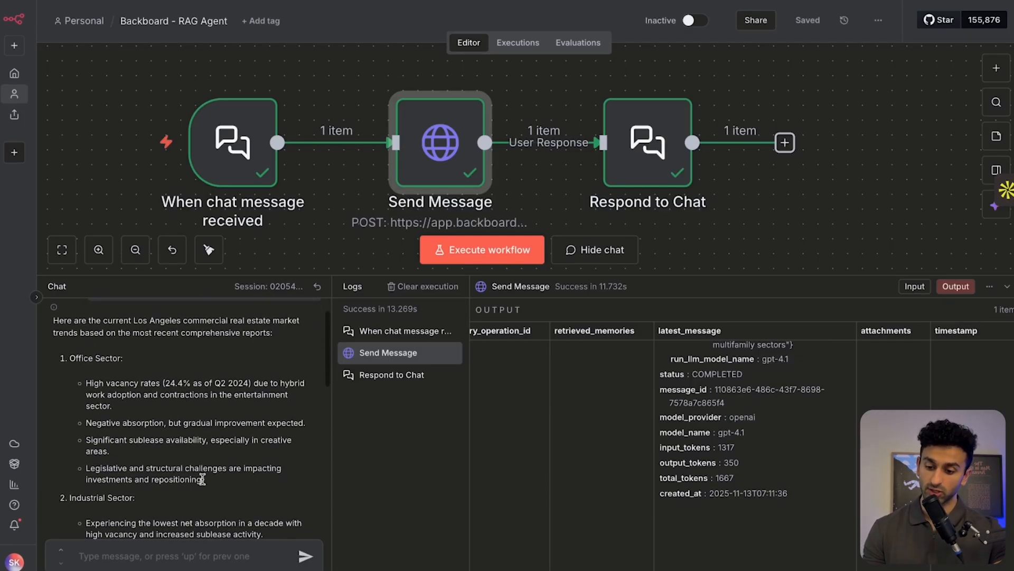
pyautogui.scroll(-1, 202, 479)
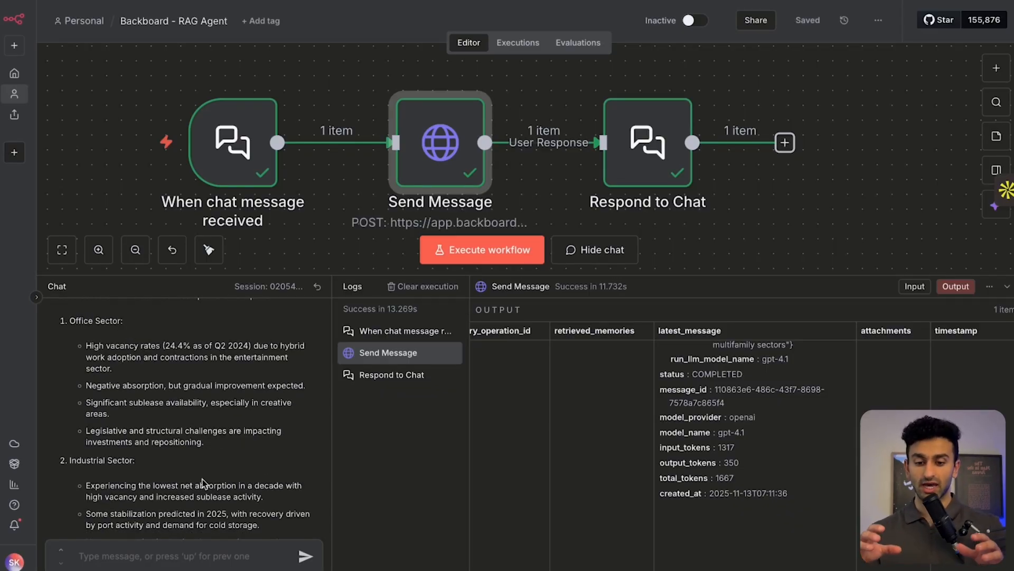
# View the node categories available for extending the workflow, close the list, and reopen the chat
pyautogui.moveTo(449, 169)
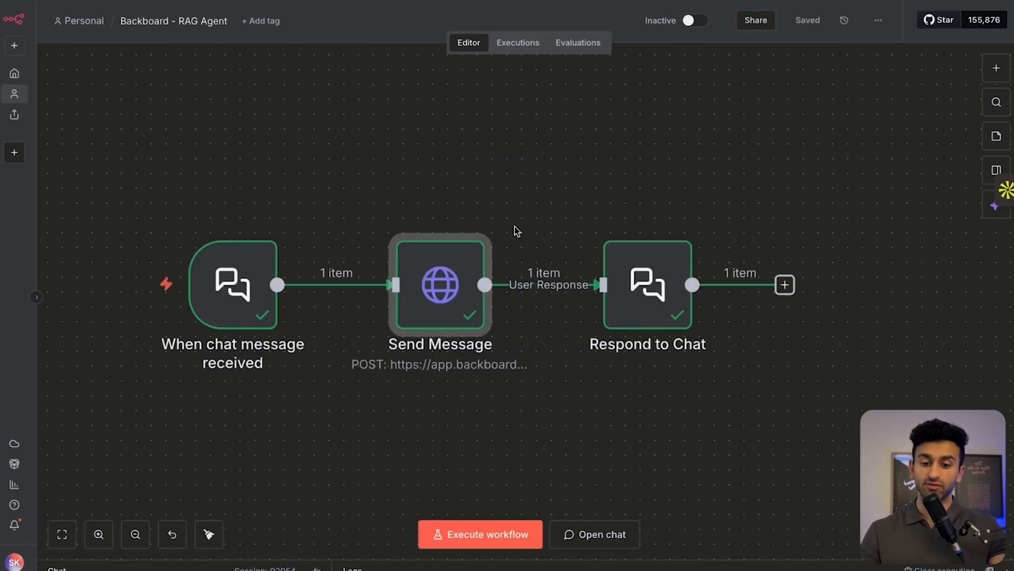
pyautogui.click(994, 69)
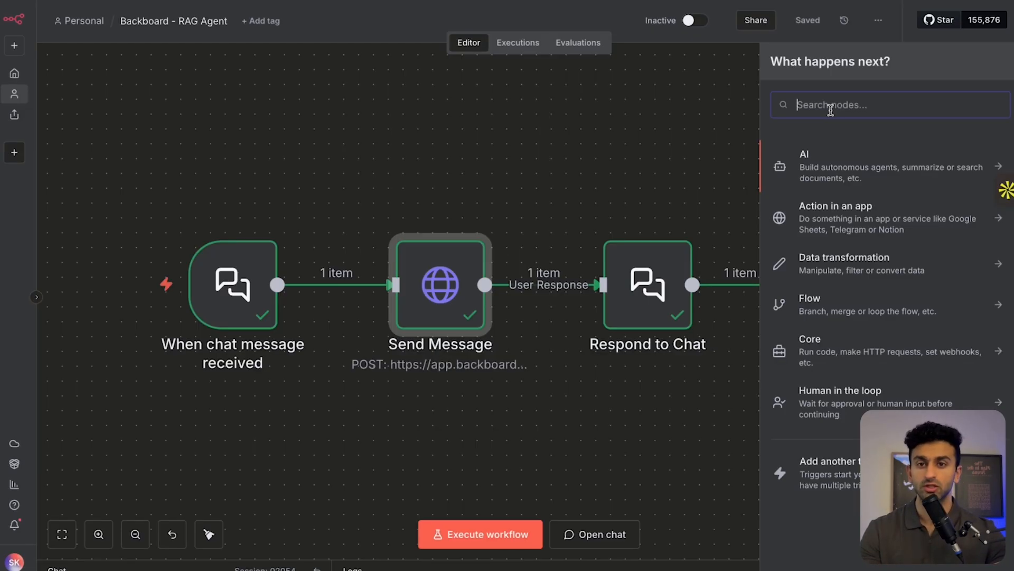
pyautogui.click(620, 452)
pyautogui.click(585, 534)
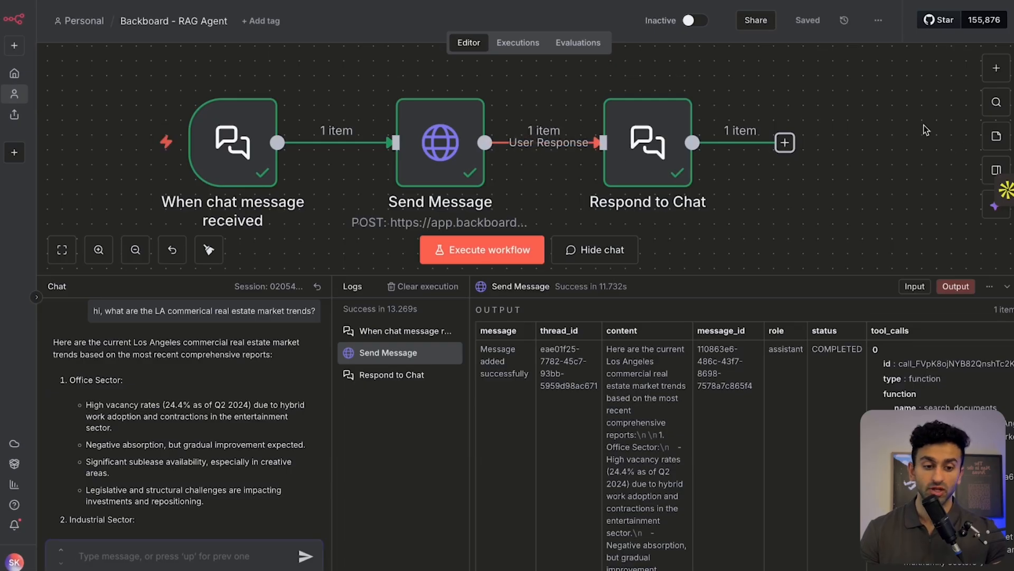
# Search the available nodes for "slack" and clear the search
pyautogui.click(996, 68)
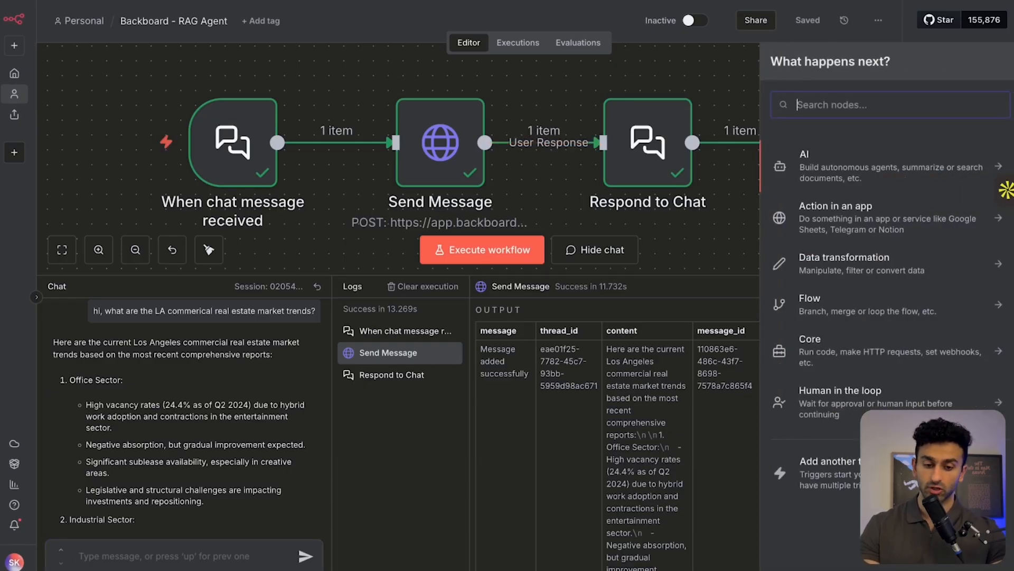
pyautogui.write('slack')
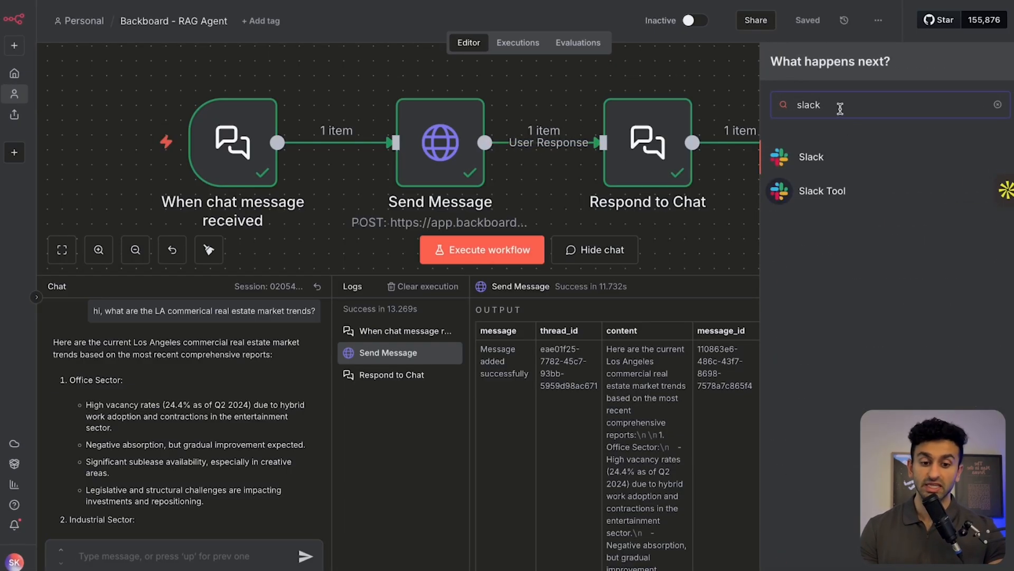
pyautogui.press('BackSpace')
pyautogui.press('BackSpace')
pyautogui.press('BackSpace')
pyautogui.press('BackSpace')
pyautogui.press('BackSpace')
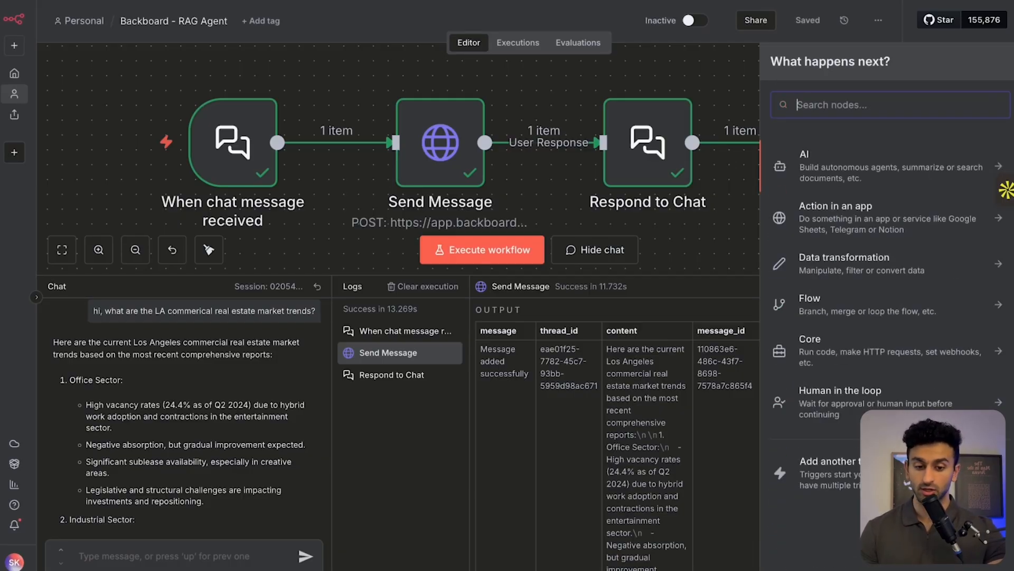